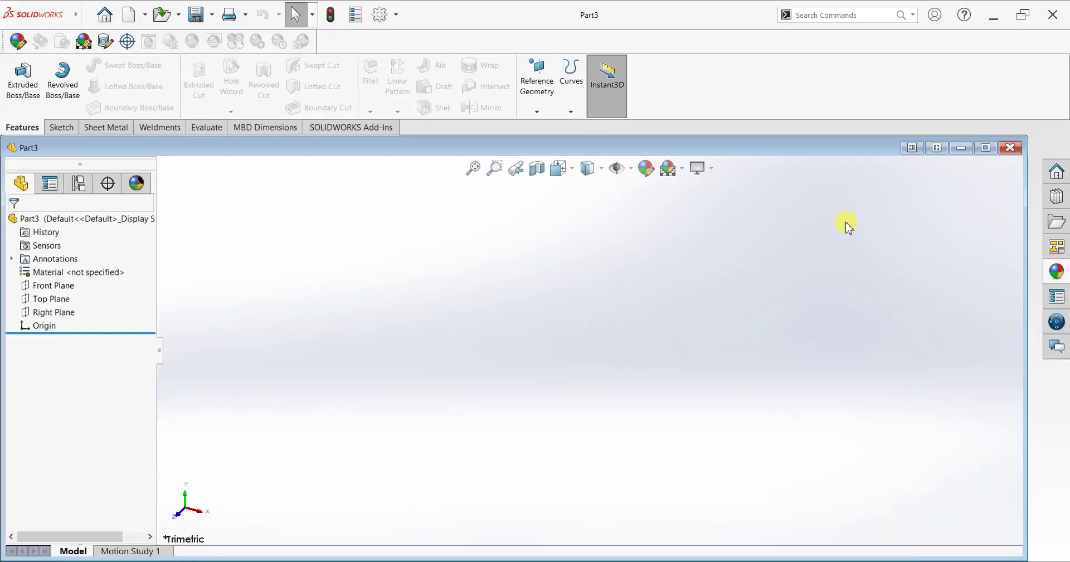
# Step: Maximize the part window and start a new sketch on the Front Plane
pyautogui.click(985, 148)
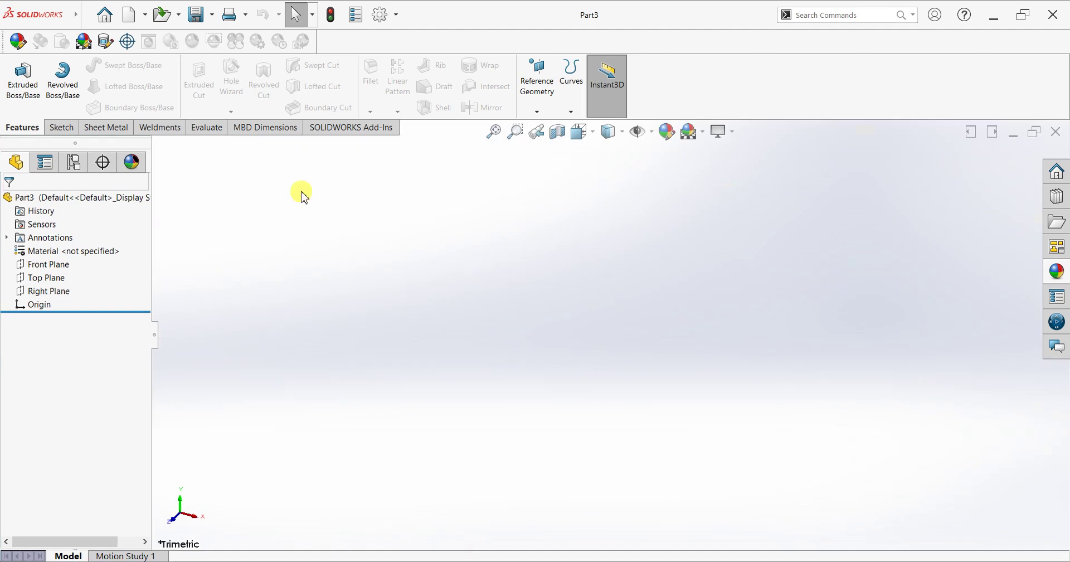
pyautogui.click(61, 127)
pyautogui.click(13, 75)
pyautogui.click(440, 257)
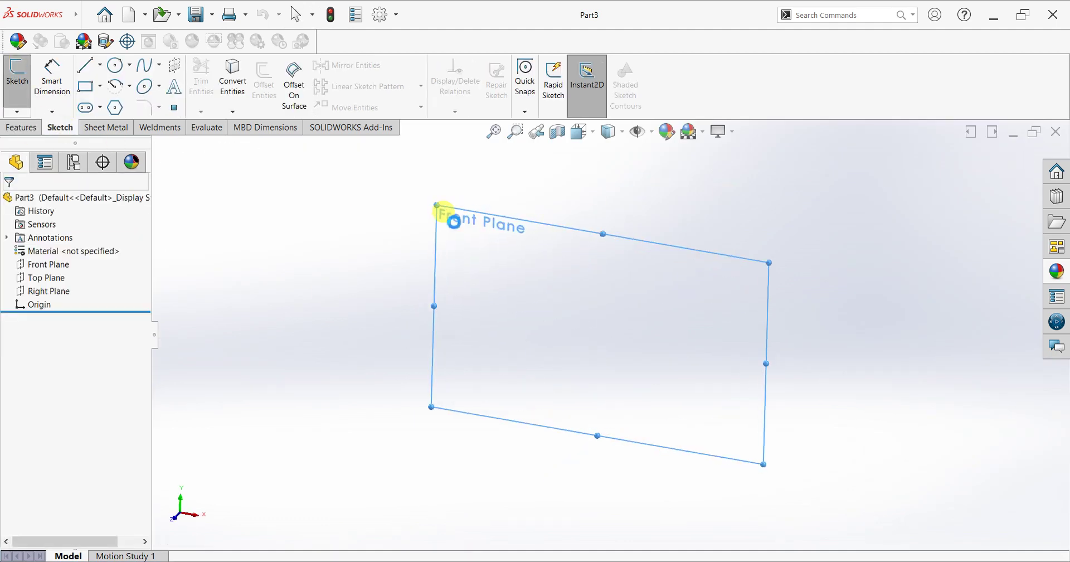
pyautogui.click(456, 226)
# Step: Draw a vertical construction centerline about 110.9 long straight up from the origin
pyautogui.click(102, 66)
pyautogui.click(107, 98)
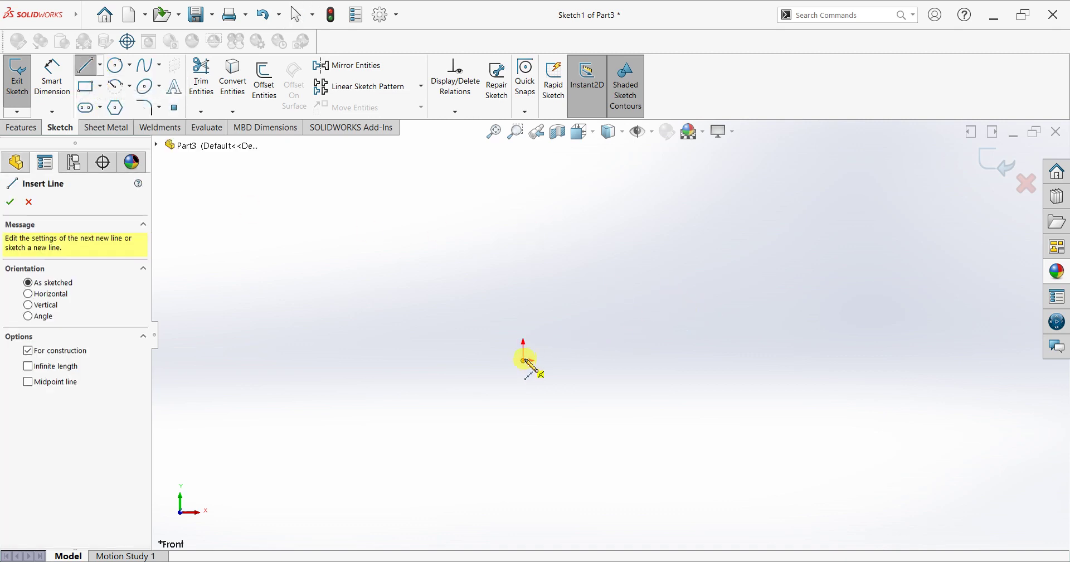
pyautogui.click(522, 360)
pyautogui.click(523, 163)
pyautogui.rightClick(523, 156)
pyautogui.click(571, 185)
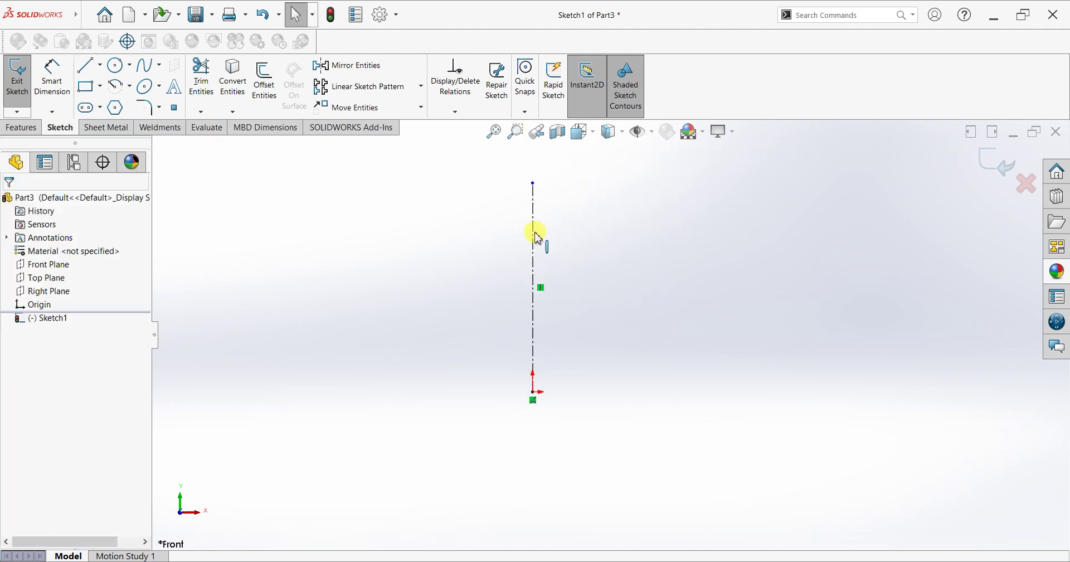
pyautogui.click(534, 234)
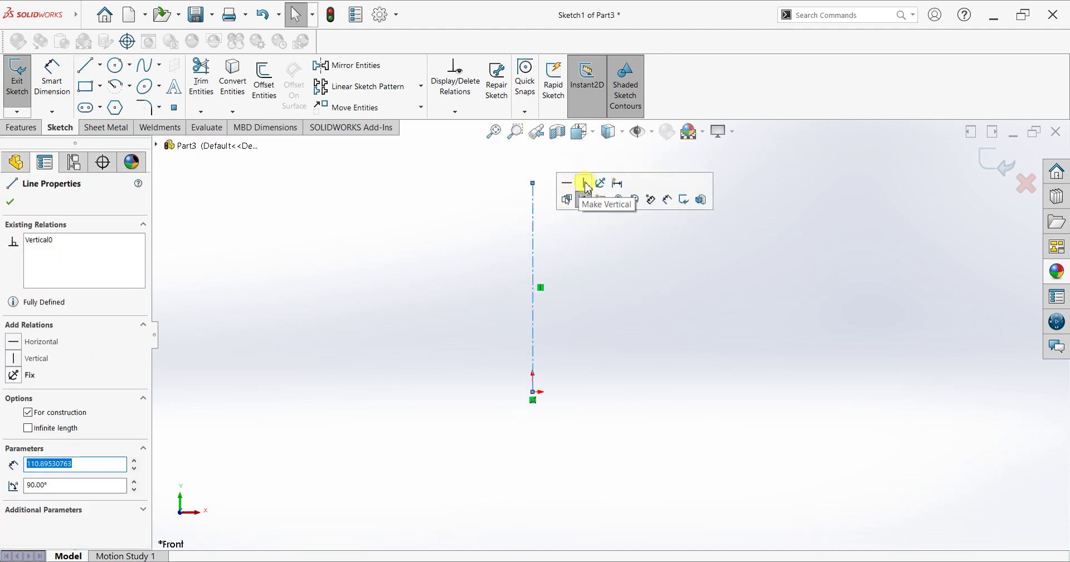
pyautogui.click(10, 201)
pyautogui.click(87, 65)
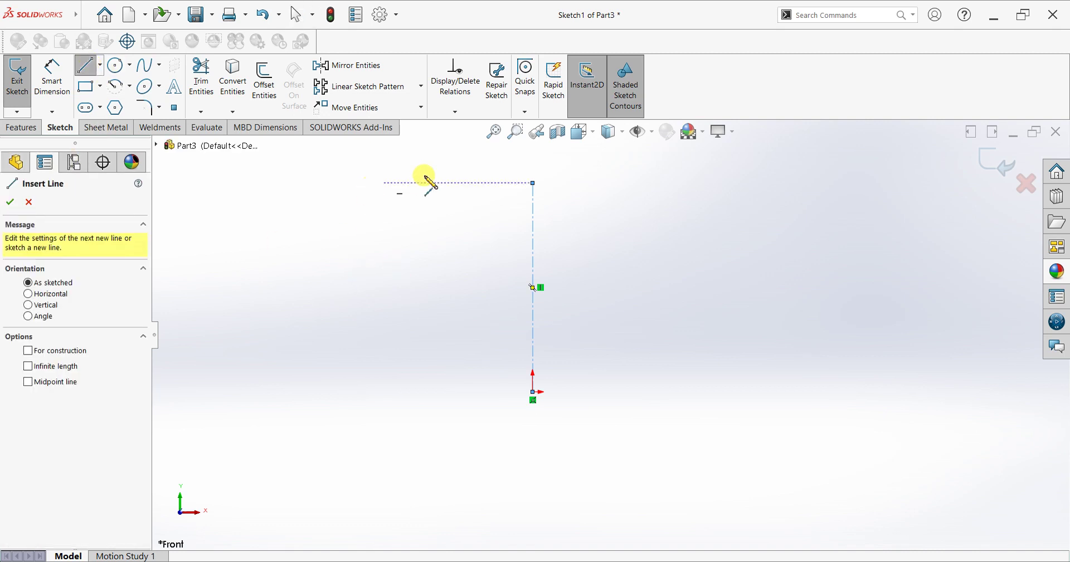
# Step: Draw the top edge and three descending outward steps from the centerline's top
pyautogui.click(533, 184)
pyautogui.click(490, 182)
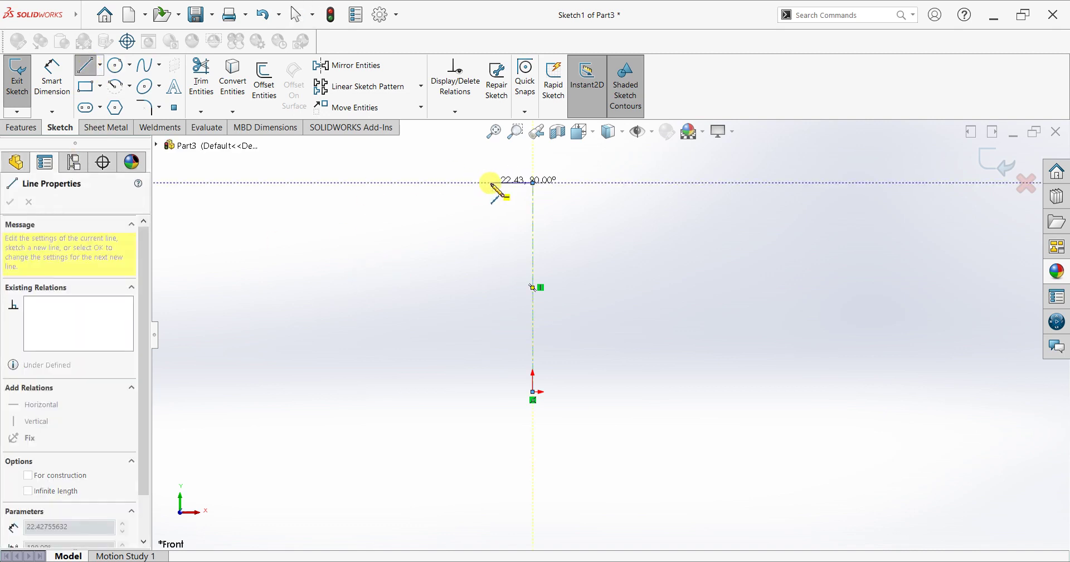
pyautogui.click(490, 204)
pyautogui.click(468, 204)
pyautogui.click(468, 228)
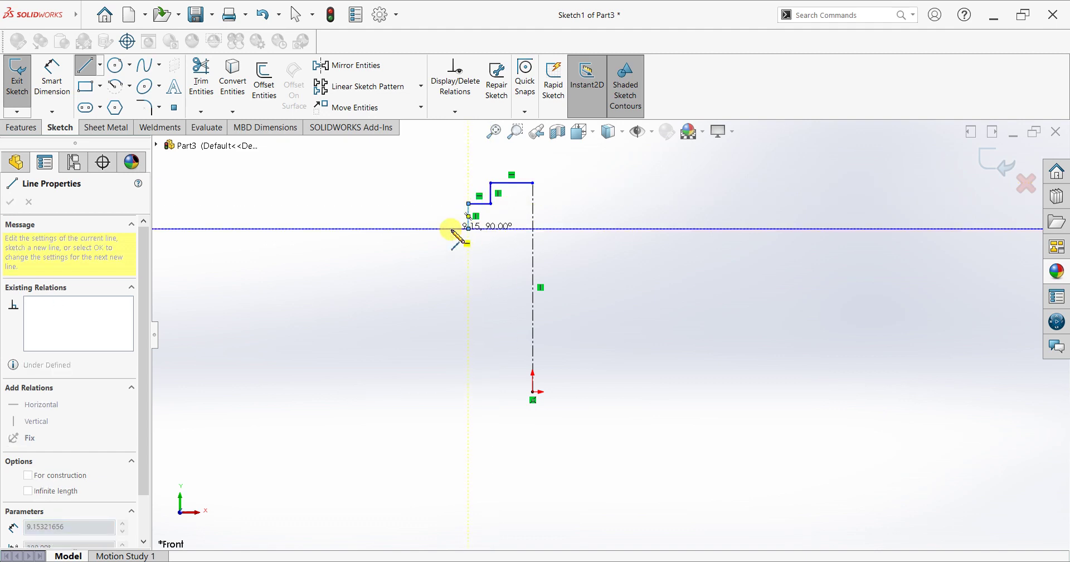
pyautogui.click(451, 228)
pyautogui.click(451, 254)
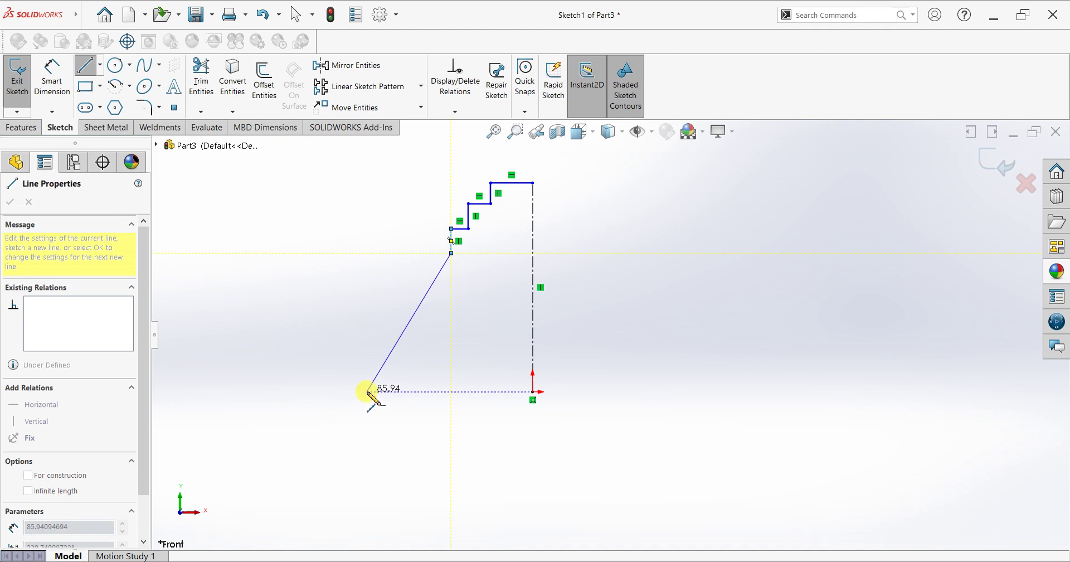
# Step: Draw the slanted outer side, the flat base line and the angled notch
pyautogui.click(367, 392)
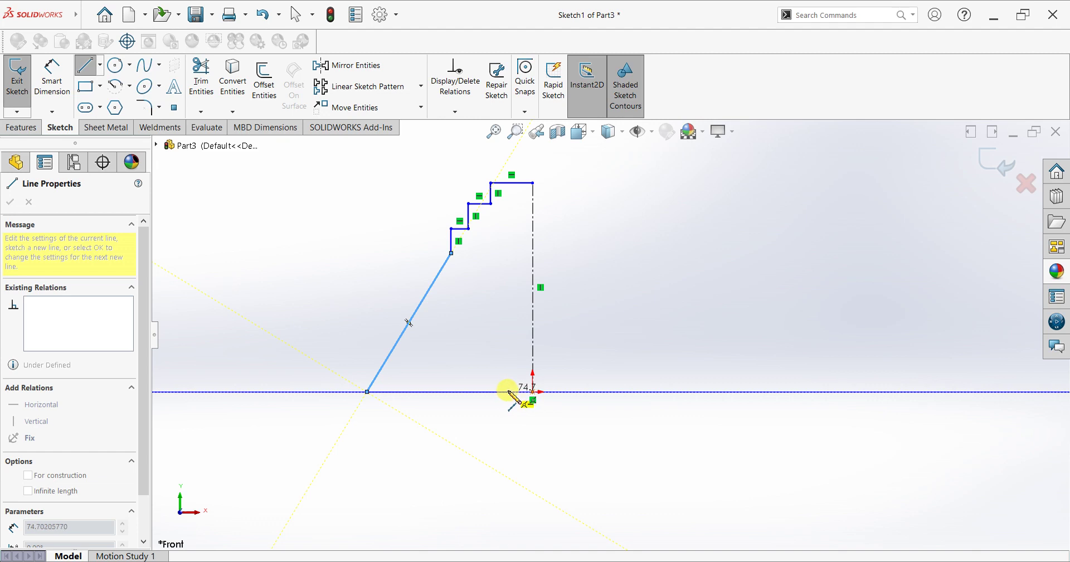
pyautogui.click(508, 391)
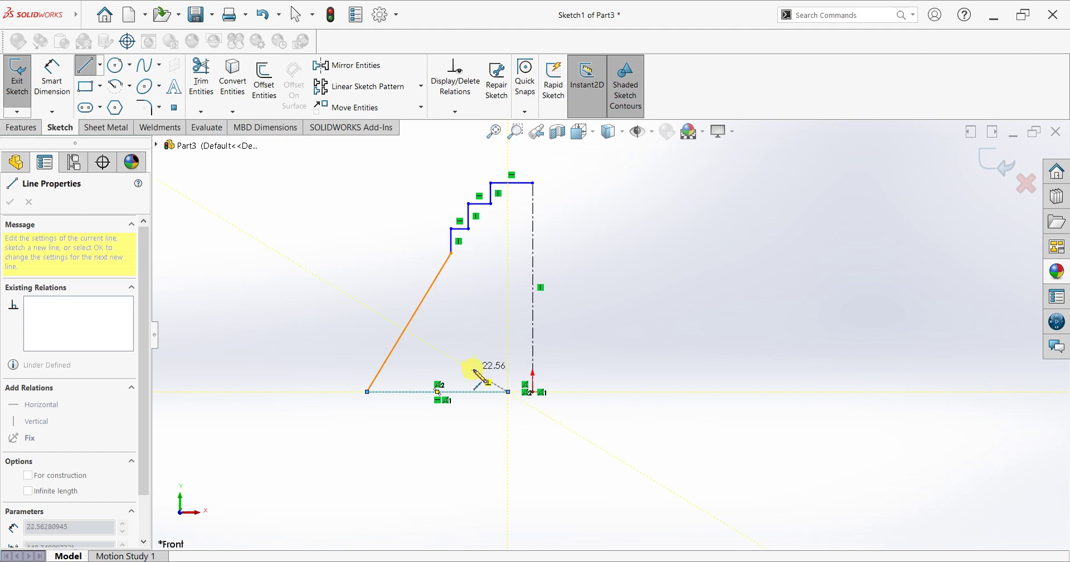
pyautogui.click(473, 370)
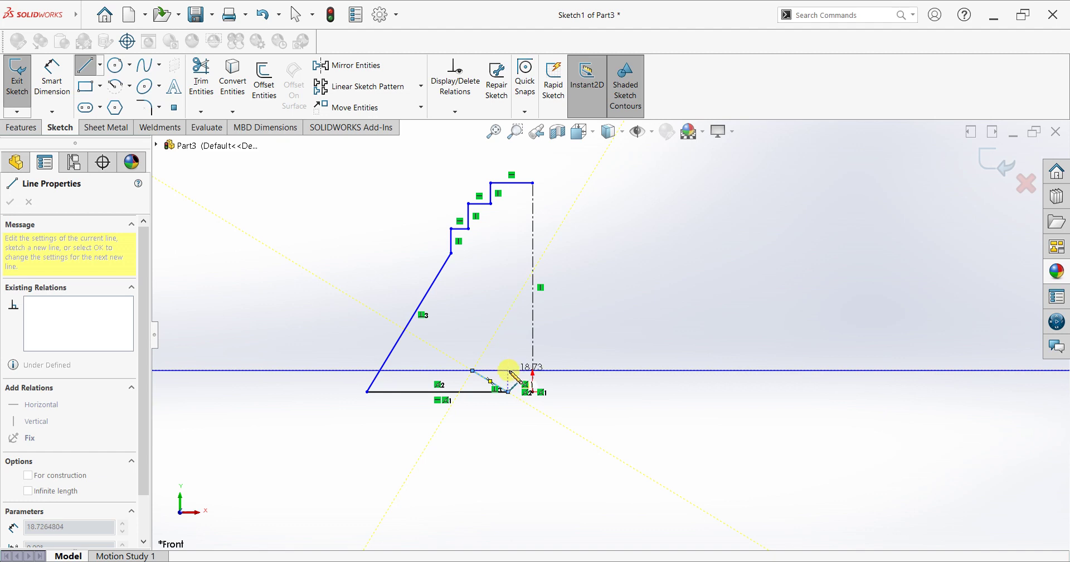
pyautogui.click(508, 370)
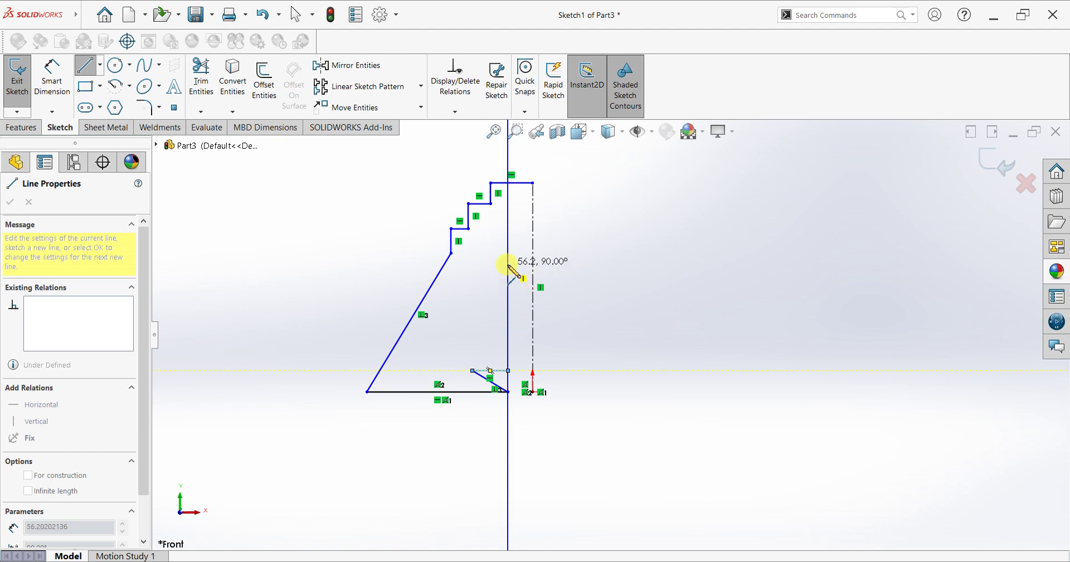
# Step: Draw the inner wall with a short inward jog, closing it onto the top edge
pyautogui.click(508, 253)
pyautogui.click(496, 253)
pyautogui.click(496, 241)
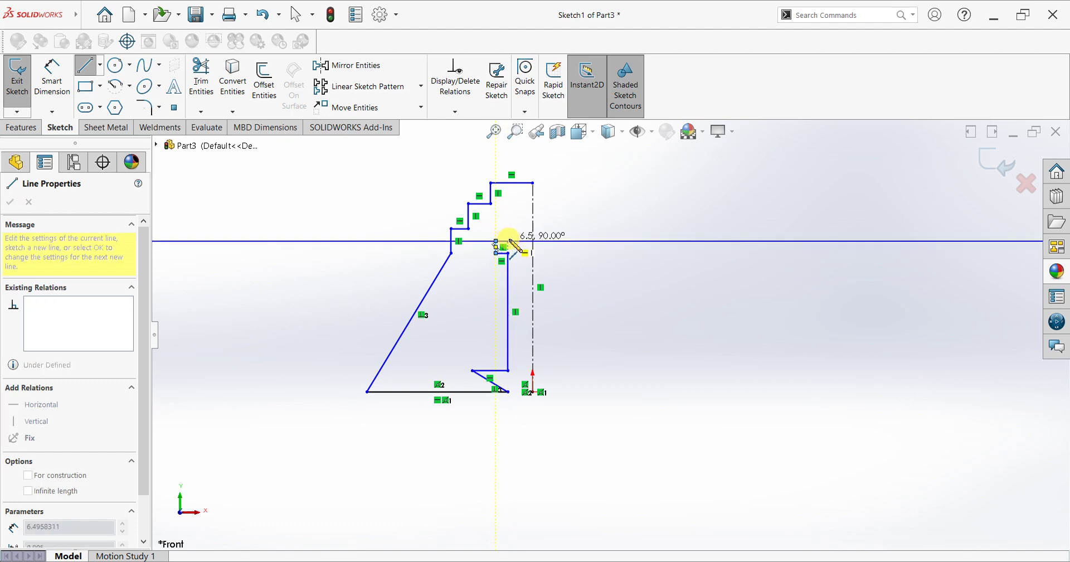
pyautogui.click(508, 183)
pyautogui.rightClick(573, 184)
pyautogui.click(576, 187)
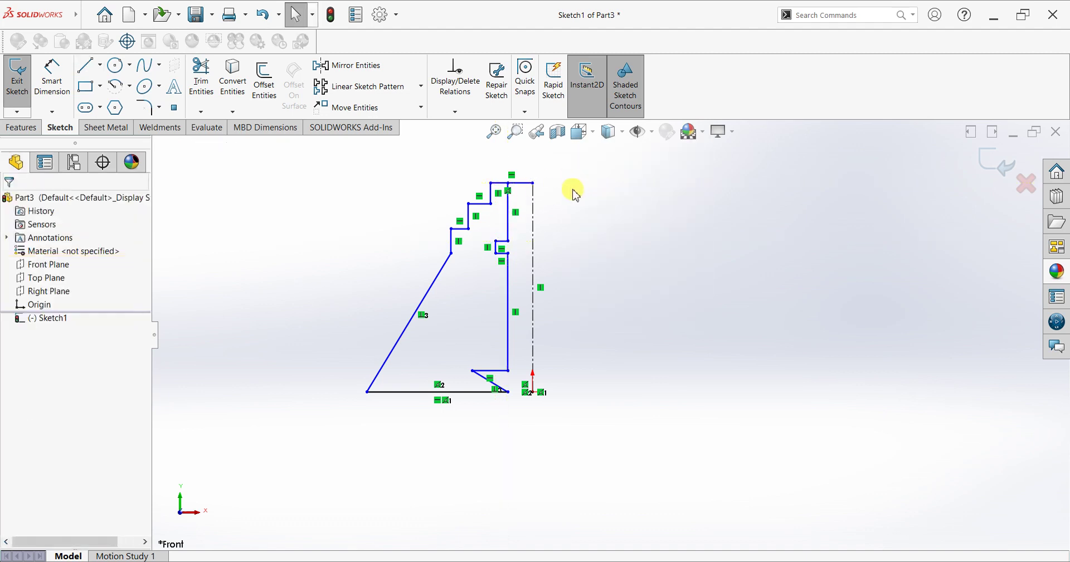
# Step: Trim the overhanging top segment and dimension the base width to 90 mm
pyautogui.click(201, 76)
pyautogui.moveTo(520, 177); pyautogui.dragTo(523, 194)
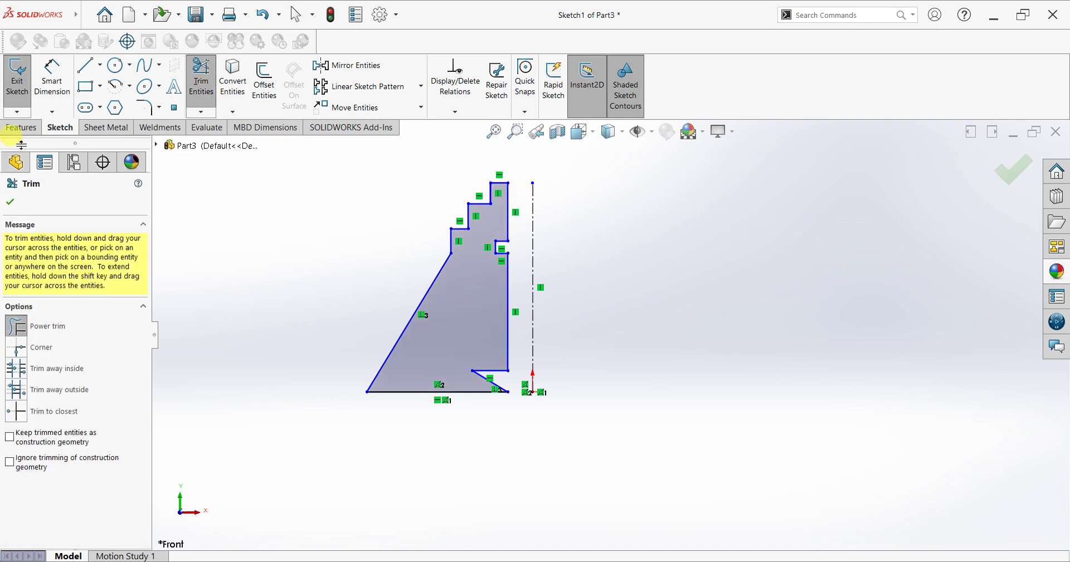
pyautogui.click(52, 78)
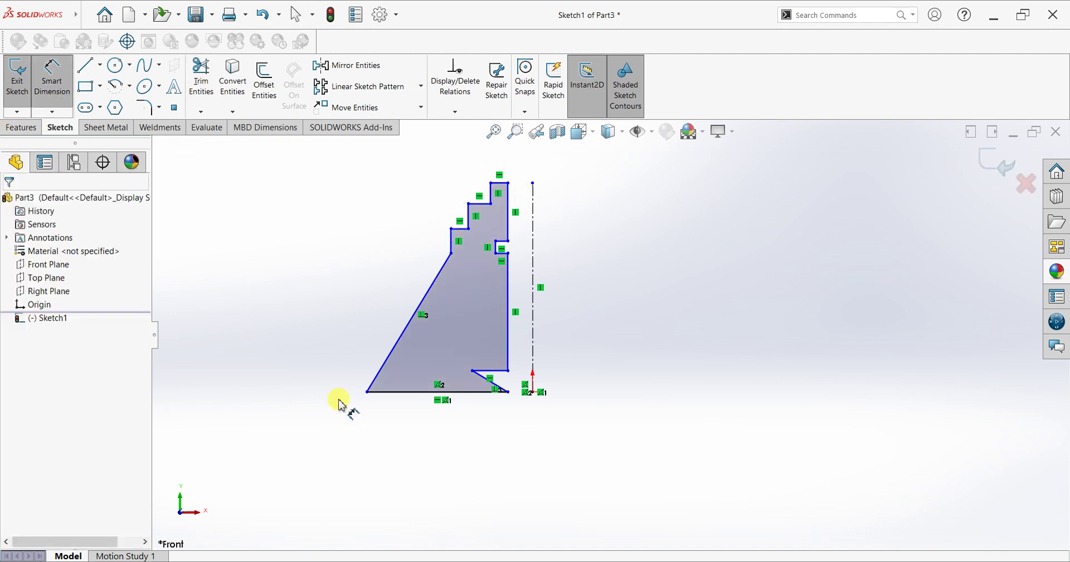
pyautogui.click(379, 397)
pyautogui.click(532, 393)
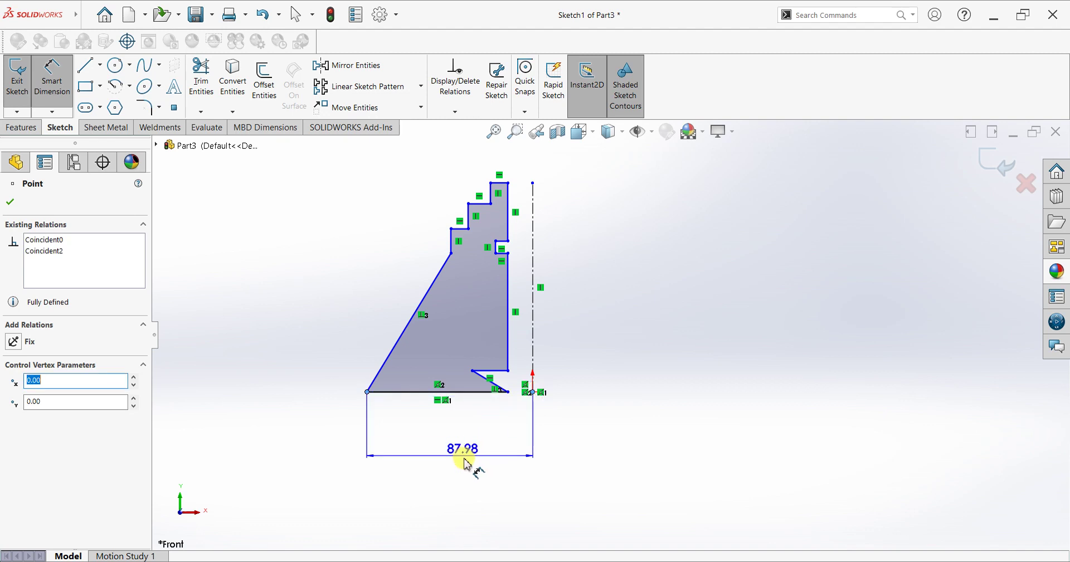
pyautogui.click(467, 462)
pyautogui.write('90')
pyautogui.press('Return')
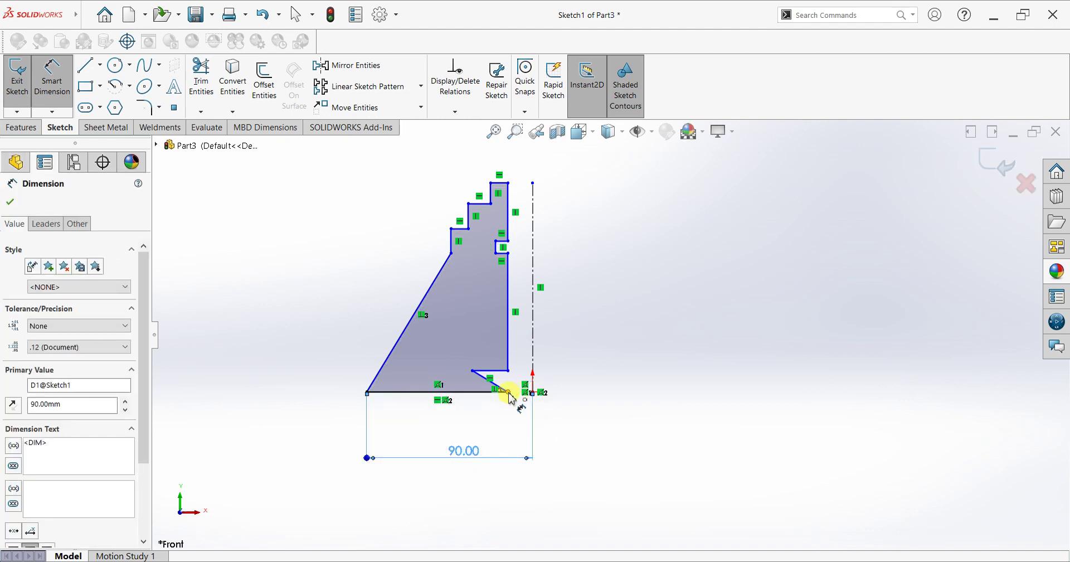
# Step: Dimension the notch offset from the centerline to 15 mm
pyautogui.click(534, 393)
pyautogui.click(535, 397)
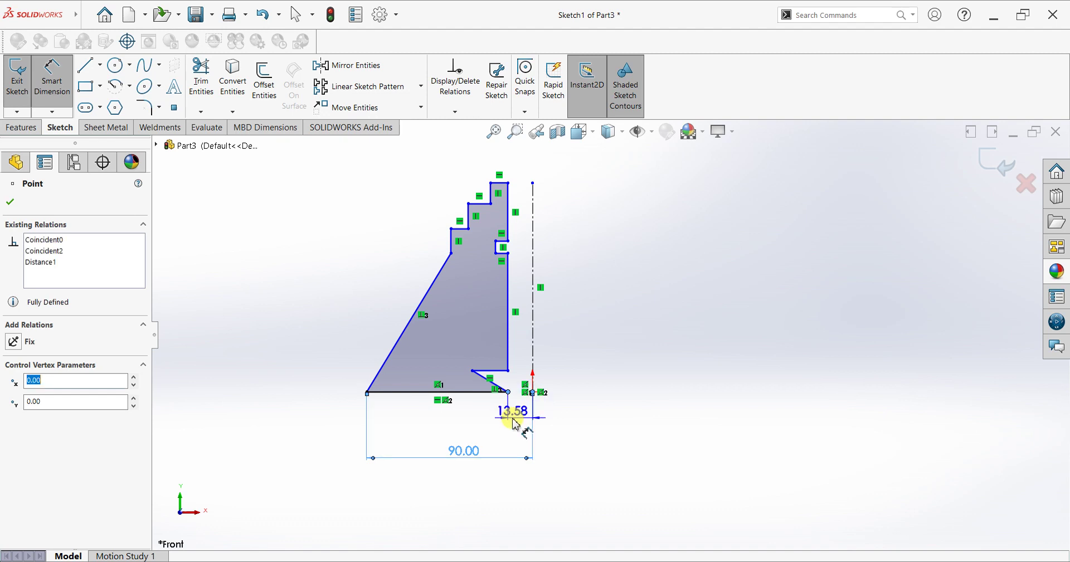
pyautogui.click(516, 423)
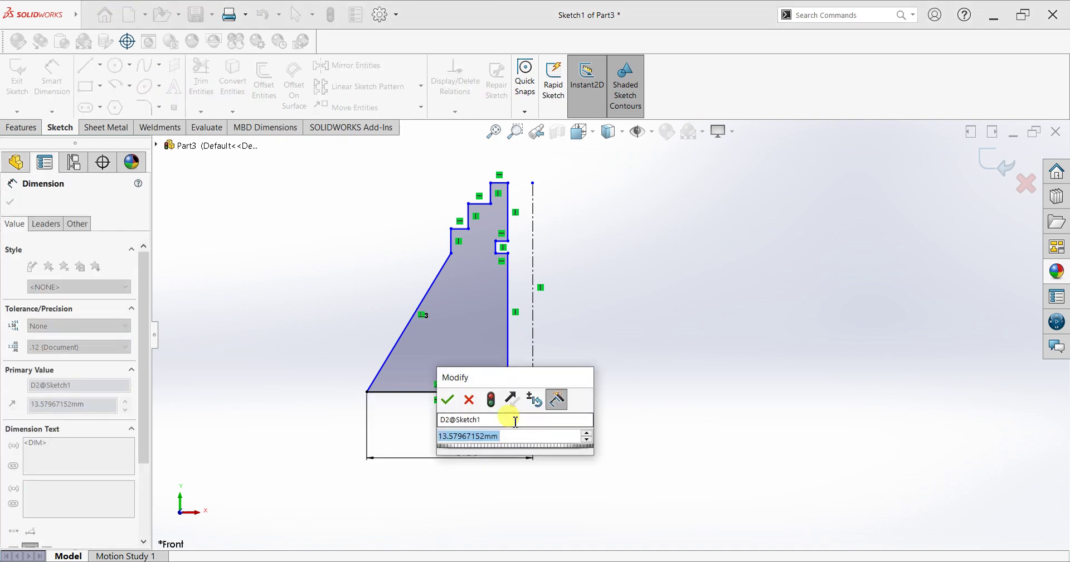
pyautogui.write('15')
pyautogui.press('Return')
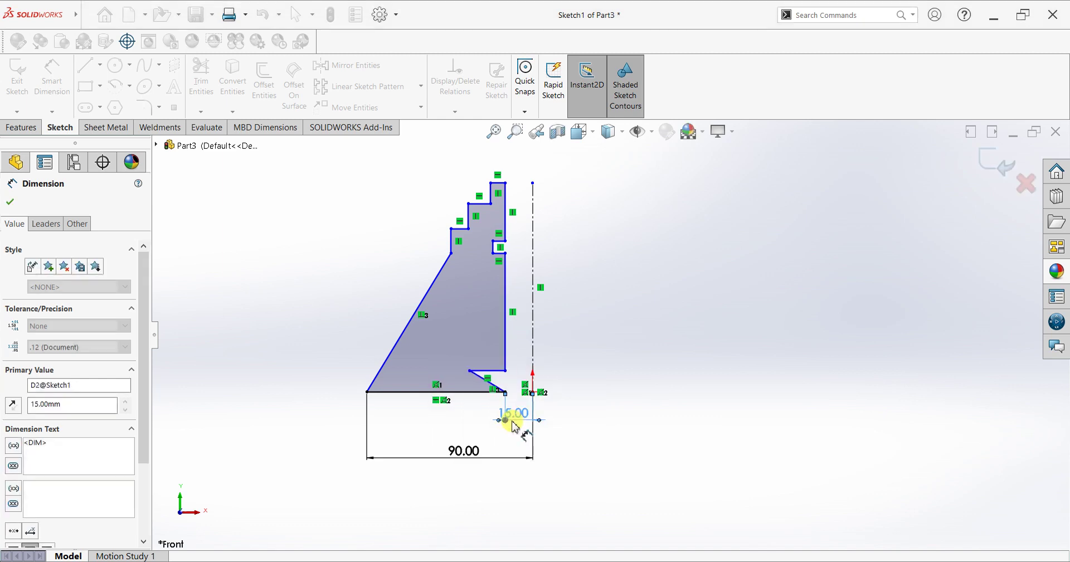
pyautogui.click(469, 370)
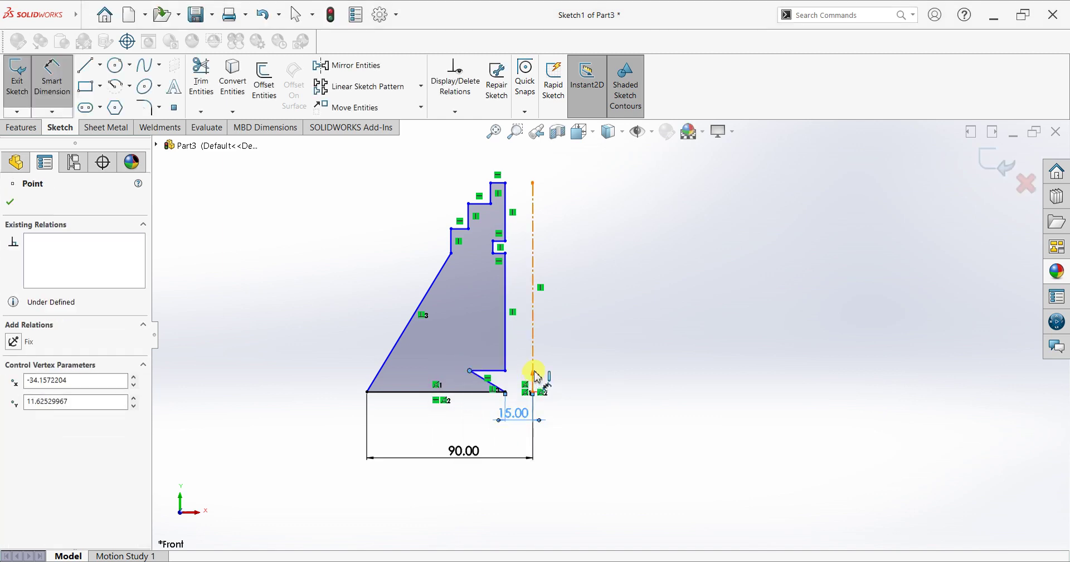
pyautogui.click(584, 377)
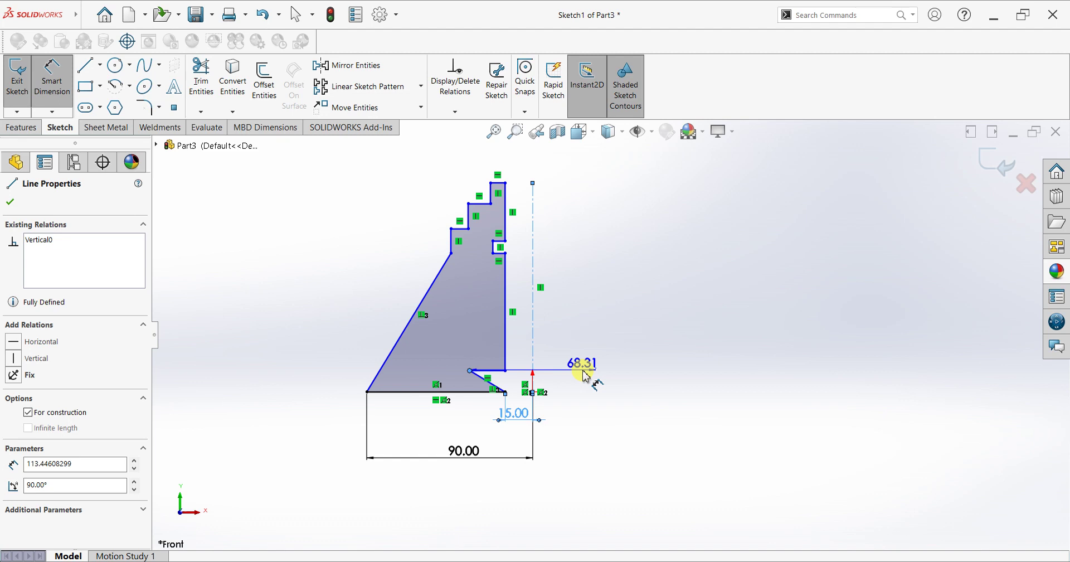
pyautogui.press('Escape')
pyautogui.click(497, 390)
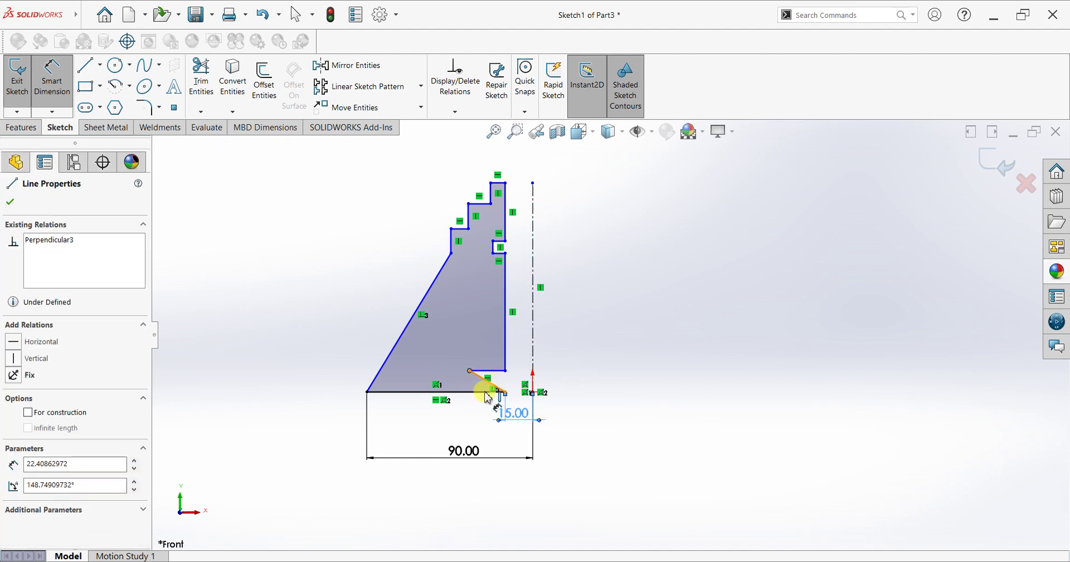
pyautogui.press('Escape')
pyautogui.scroll(-3, 484, 393)
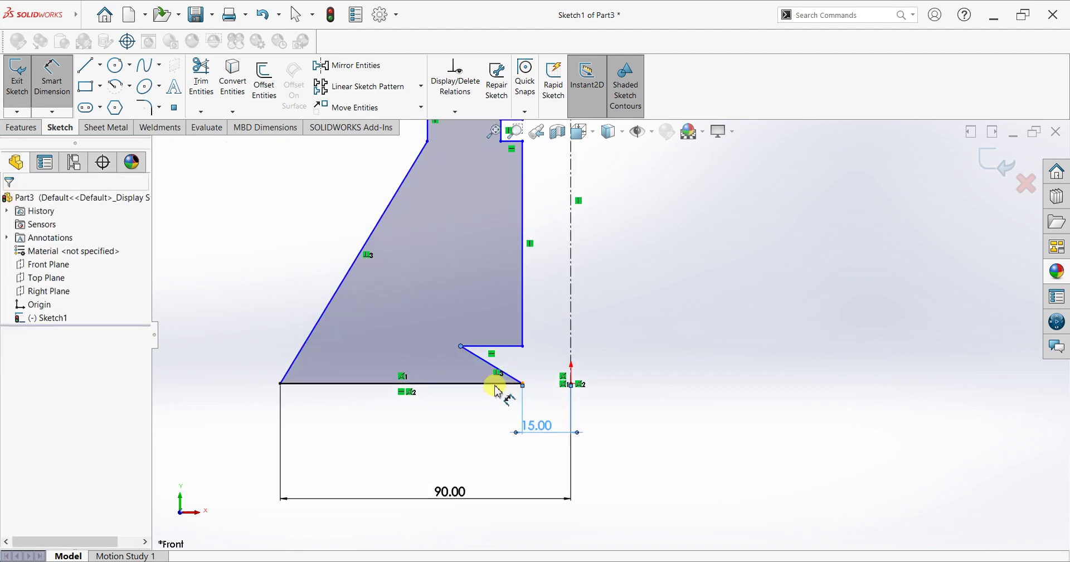
# Step: Dimension the notch corner at an 80 mm diameter across the centerline
pyautogui.click(482, 360)
pyautogui.press('Escape')
pyautogui.click(49, 72)
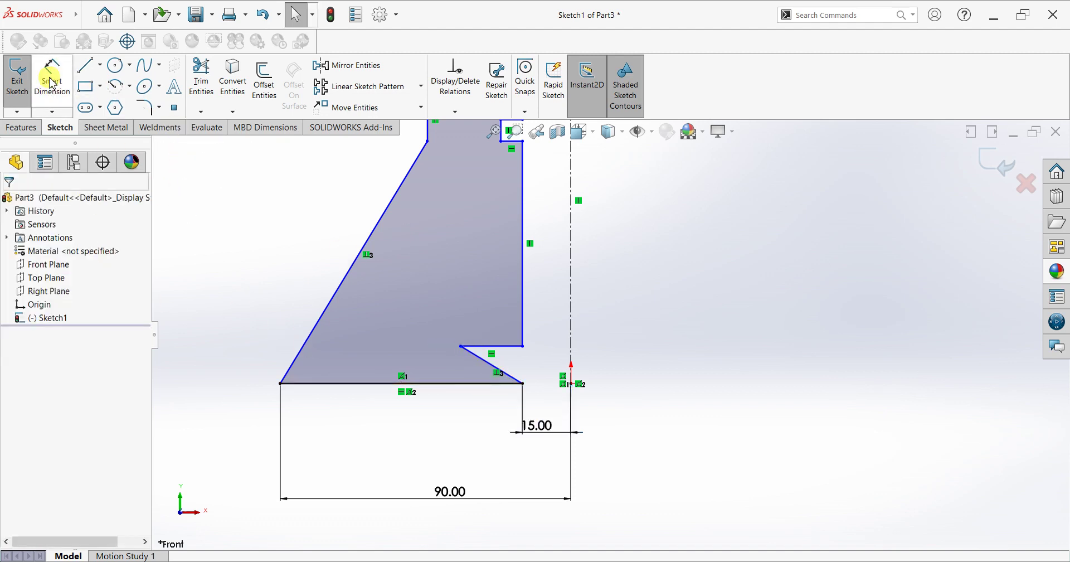
pyautogui.click(51, 75)
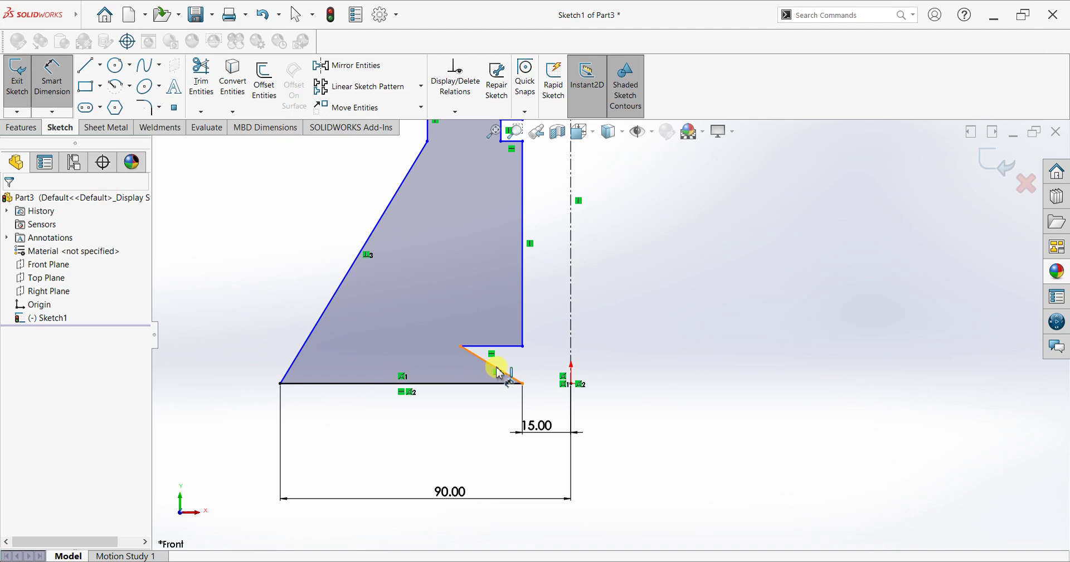
pyautogui.click(460, 346)
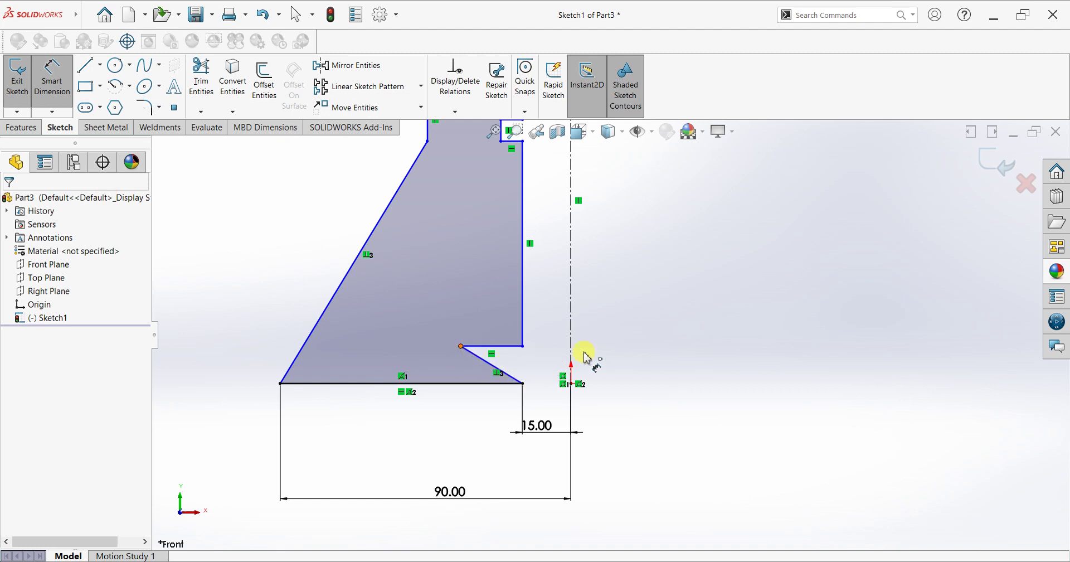
pyautogui.click(609, 357)
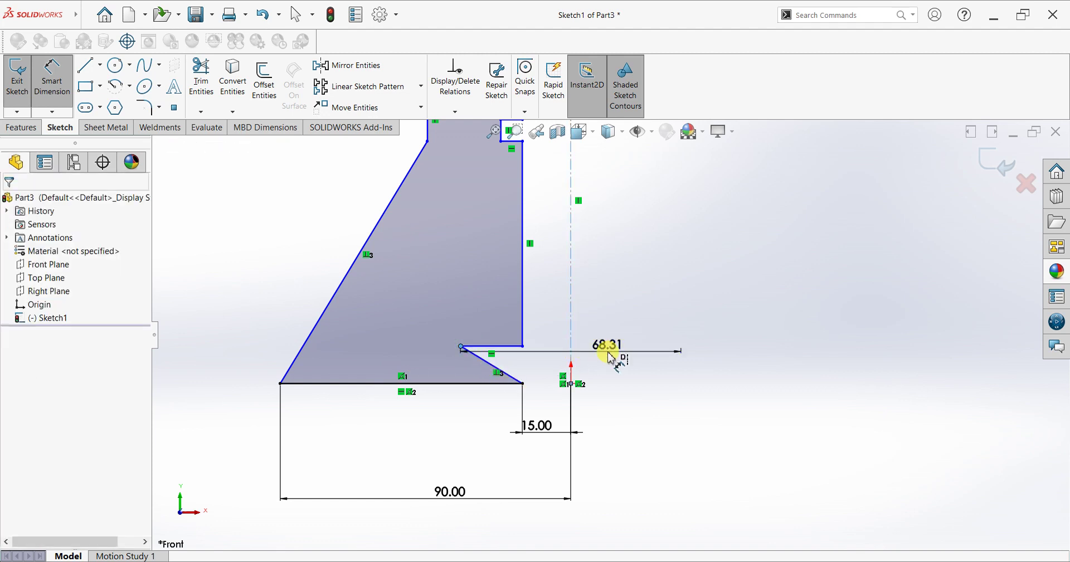
pyautogui.click(602, 360)
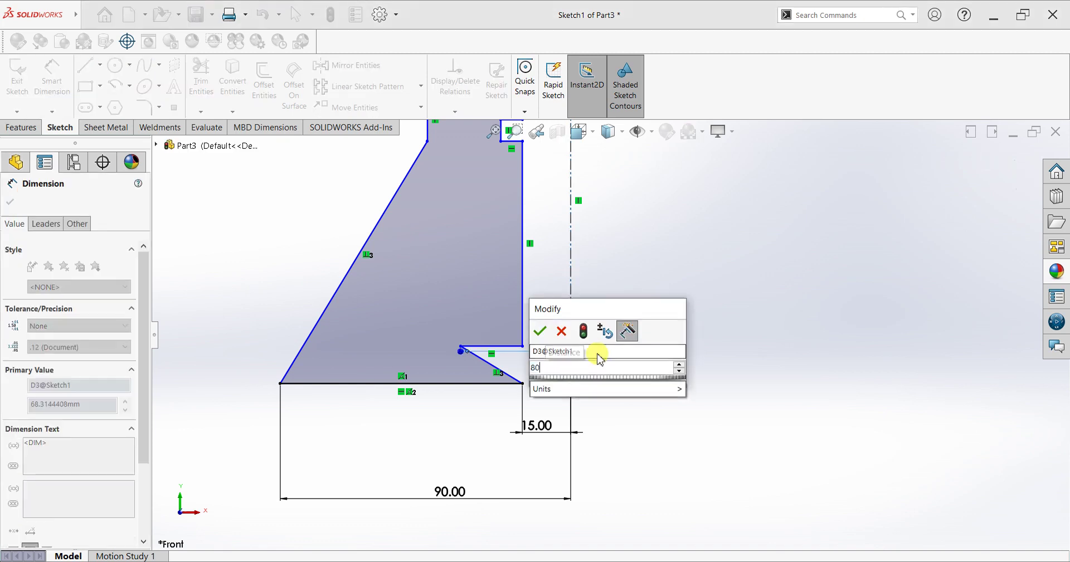
pyautogui.press('Escape')
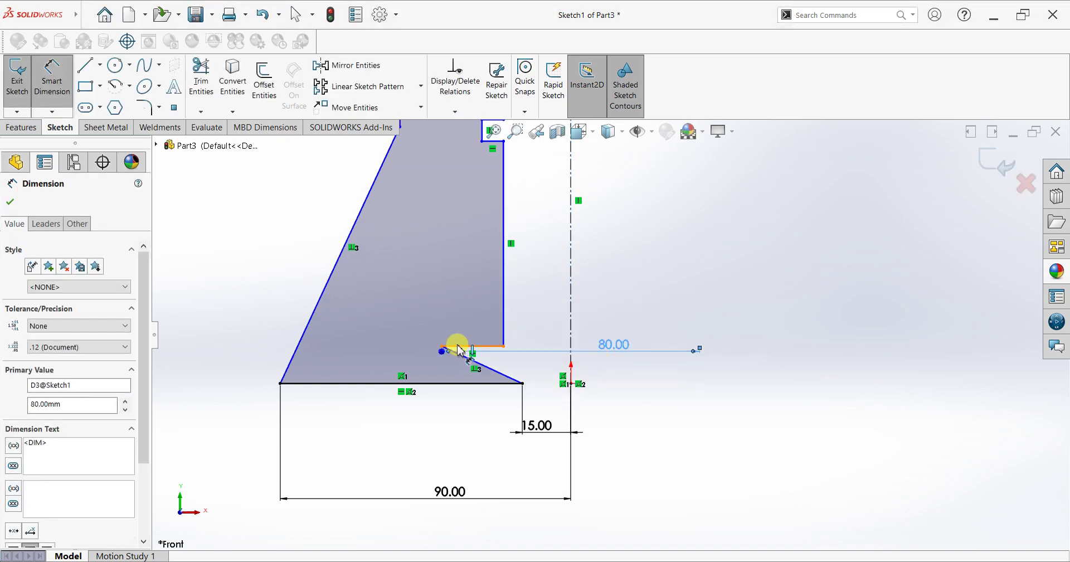
# Step: Place the notch corner 25 mm above the bottom edge
pyautogui.click(456, 382)
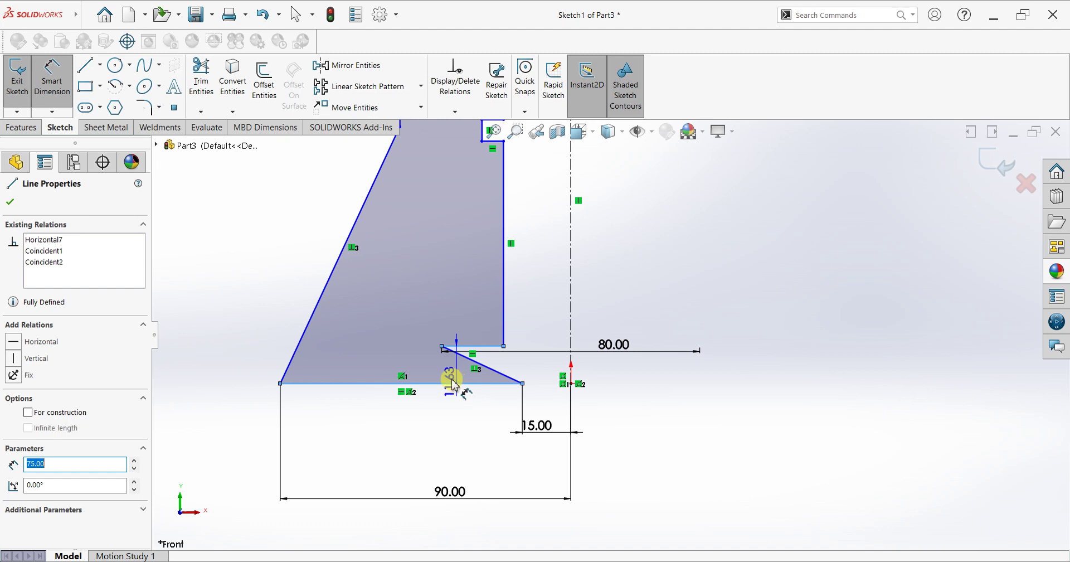
pyautogui.click(410, 366)
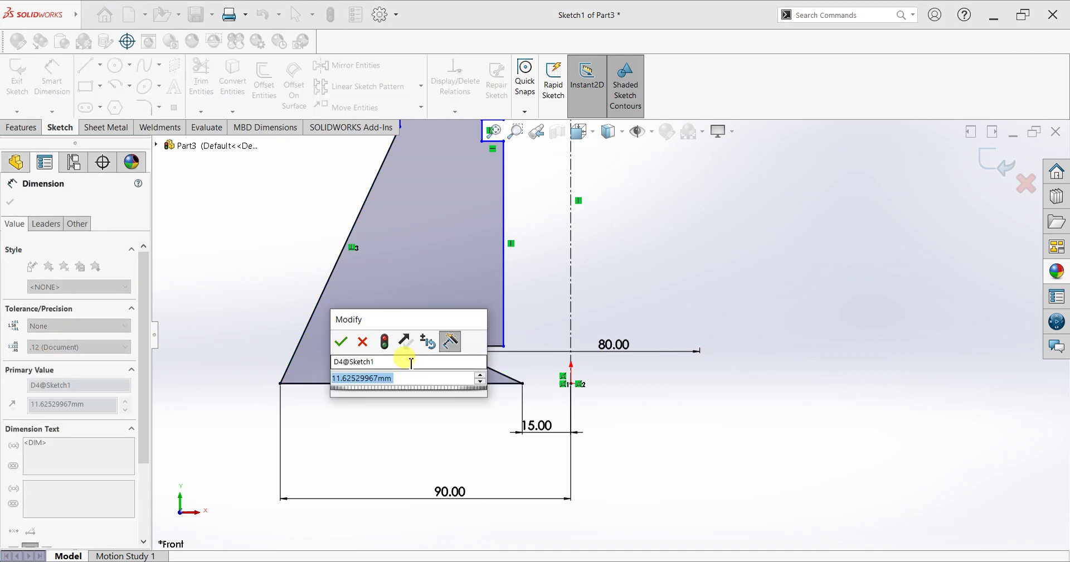
pyautogui.write('25')
pyautogui.press('Return')
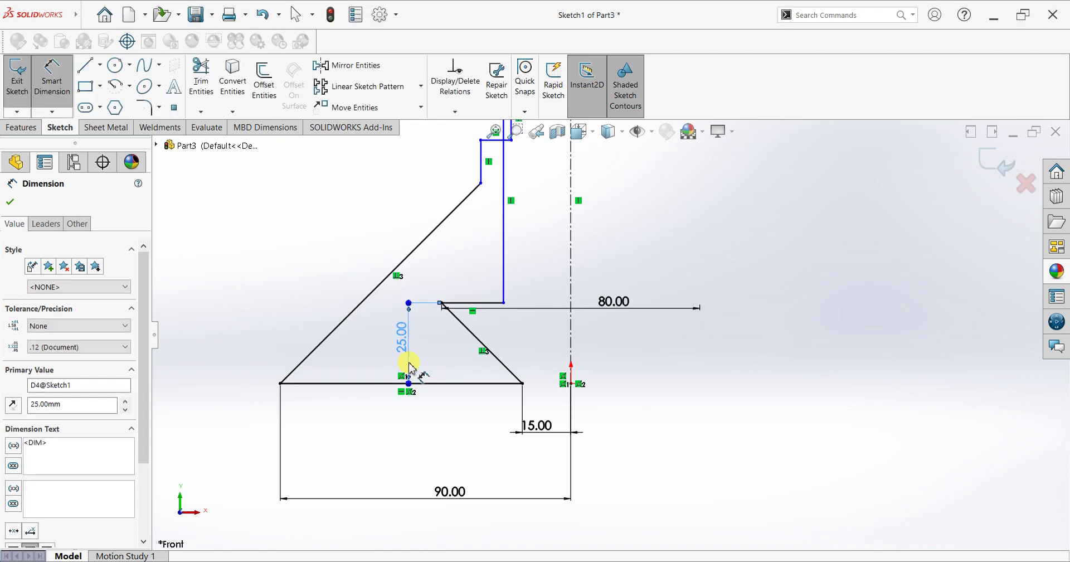
# Step: Drag the stepped top's upper corner point and vertical line left until the profile closes
pyautogui.scroll(3, 550, 220)
pyautogui.scroll(-3, 578, 232)
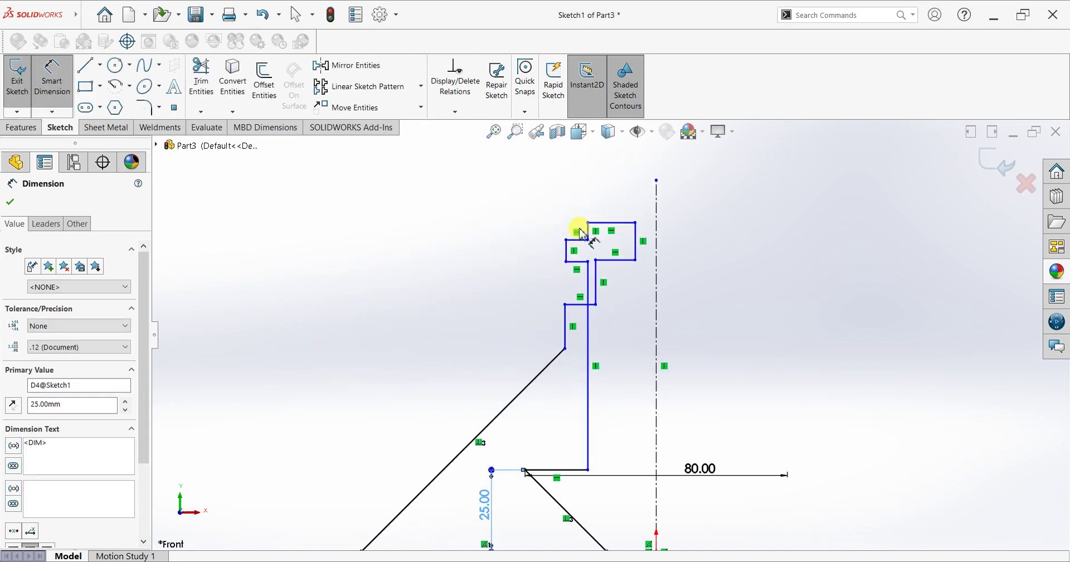
pyautogui.scroll(-1, 623, 285)
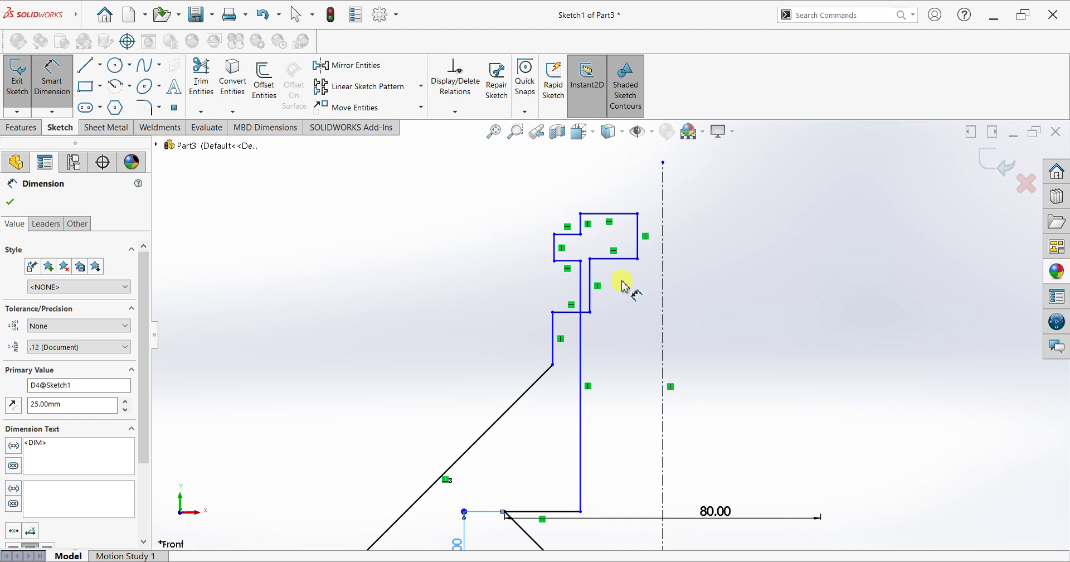
pyautogui.scroll(1, 617, 316)
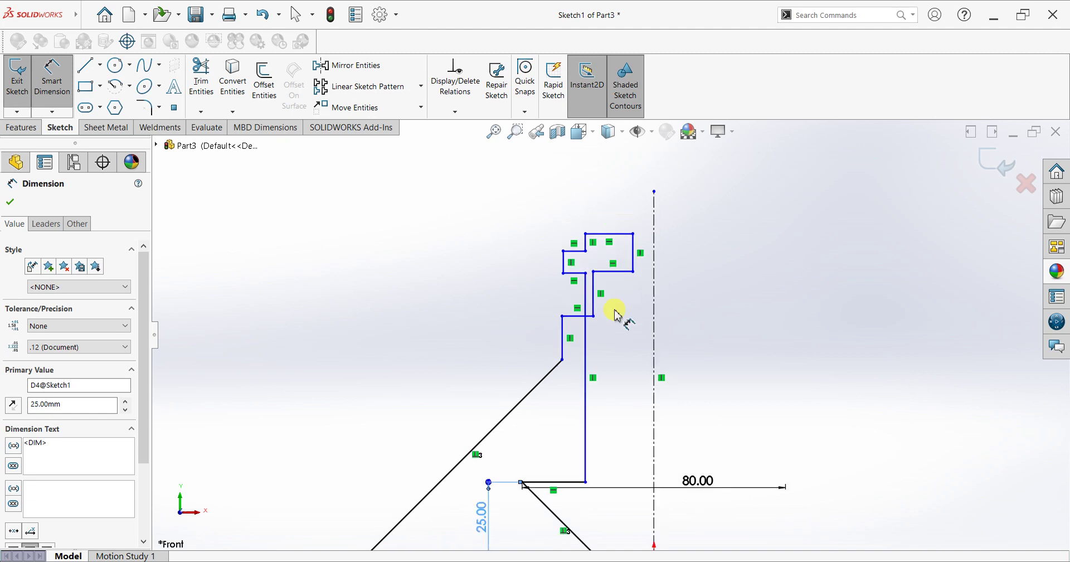
pyautogui.press('Escape')
pyautogui.moveTo(634, 272); pyautogui.dragTo(553, 262)
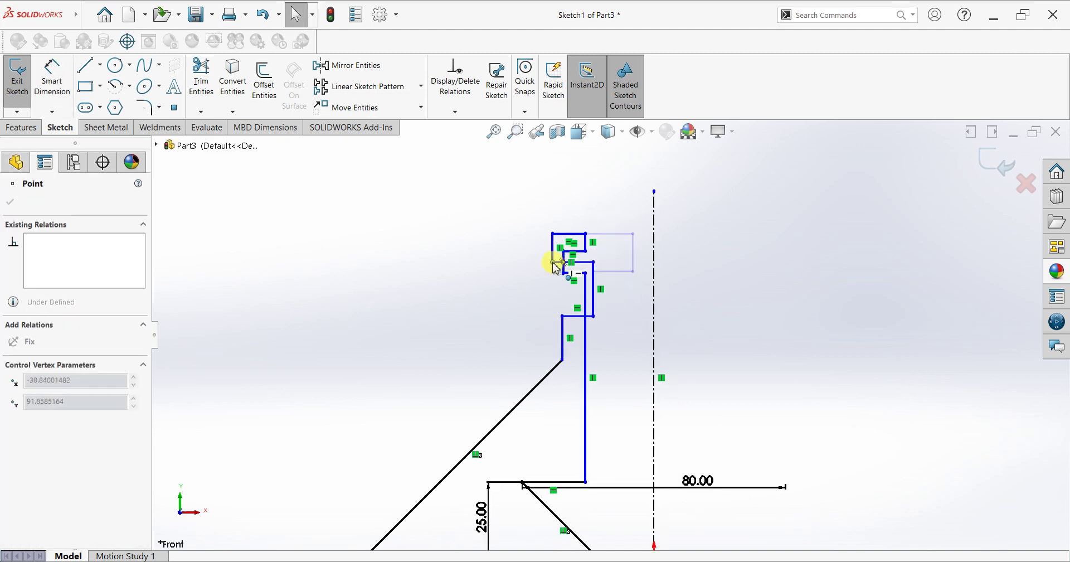
pyautogui.moveTo(598, 306); pyautogui.dragTo(542, 301)
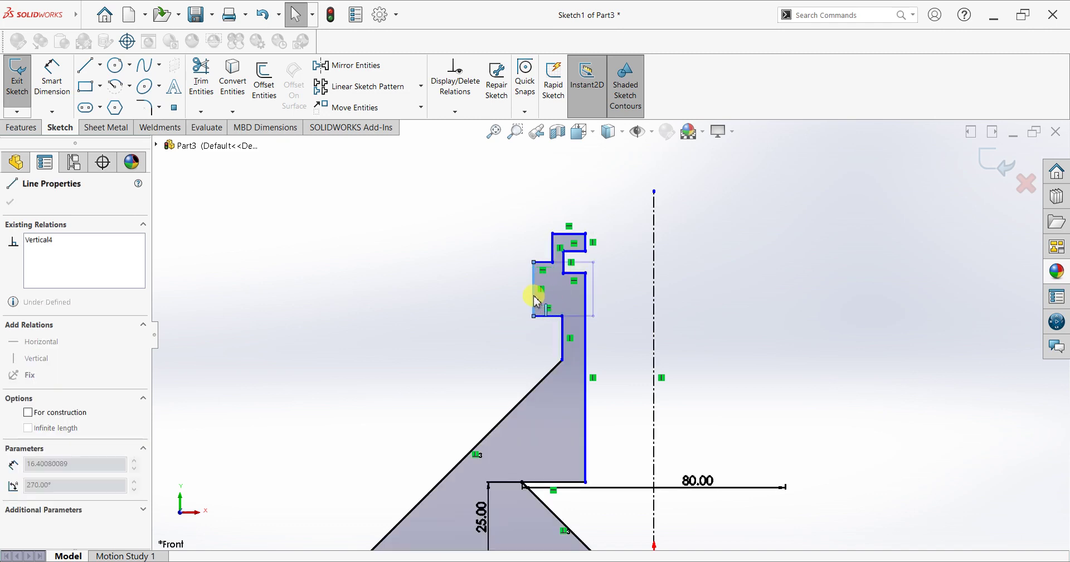
pyautogui.press('Escape')
pyautogui.scroll(2, 621, 362)
pyautogui.scroll(-1, 628, 379)
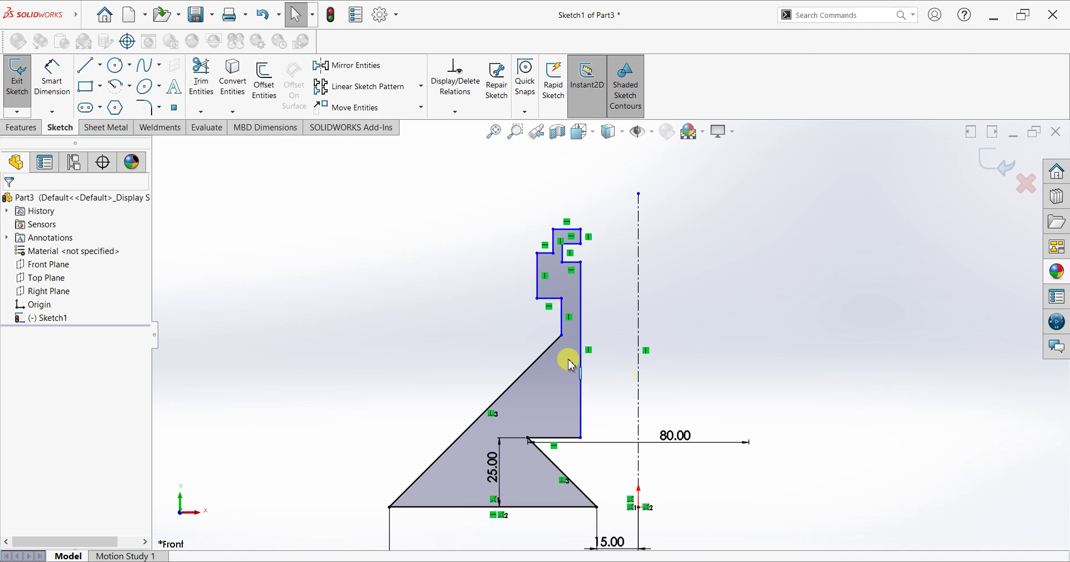
# Step: Dimension the shoulder corner at 55 mm across the centerline
pyautogui.click(50, 77)
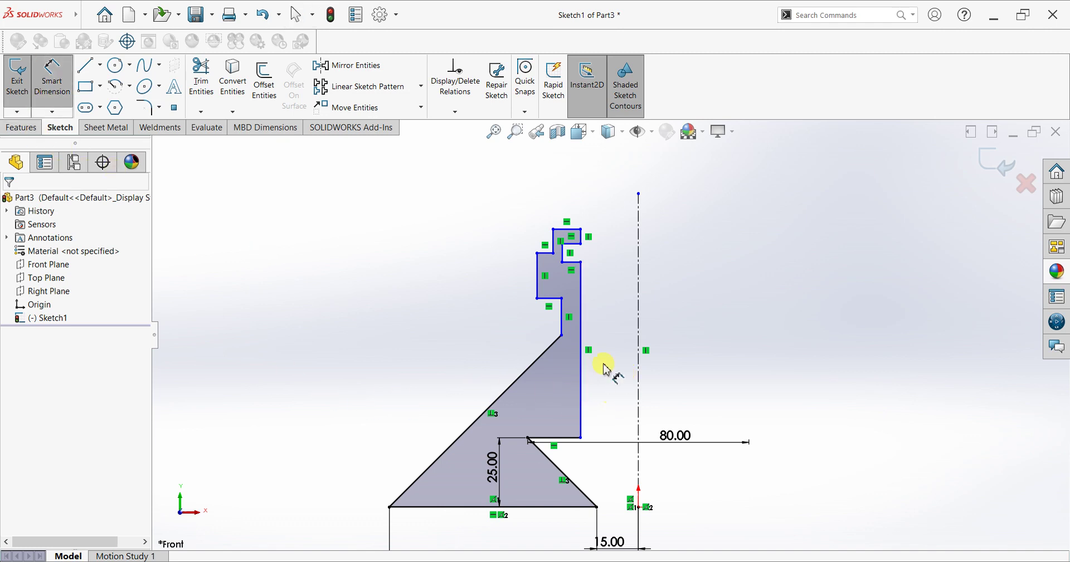
pyautogui.click(561, 336)
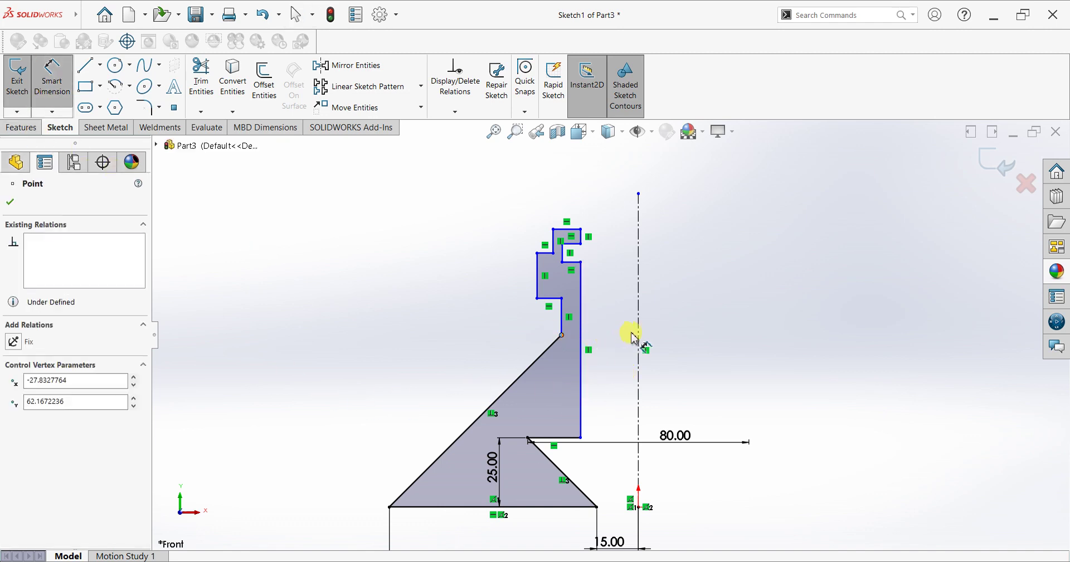
pyautogui.click(639, 321)
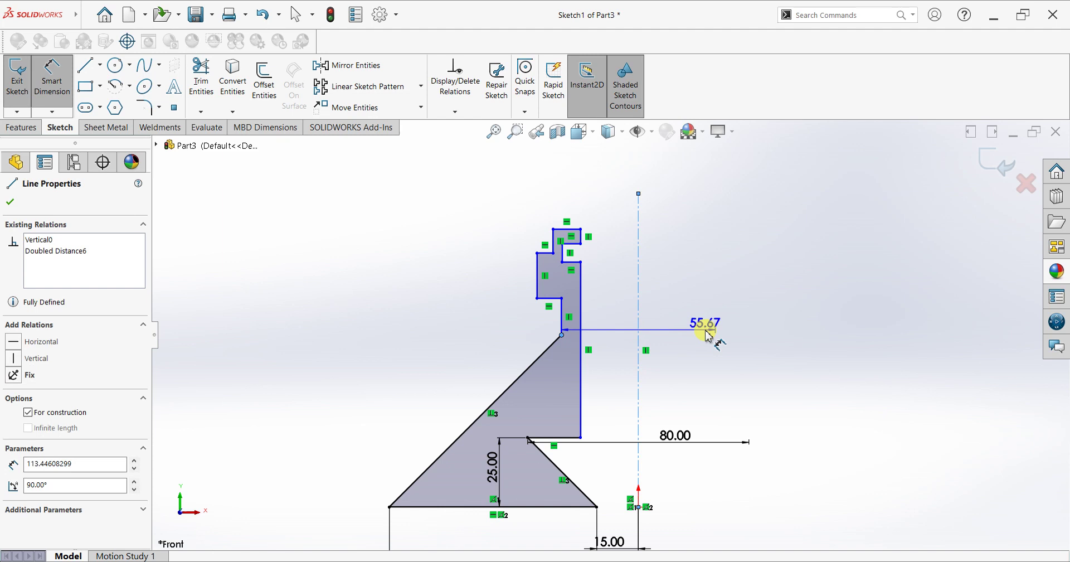
pyautogui.click(687, 365)
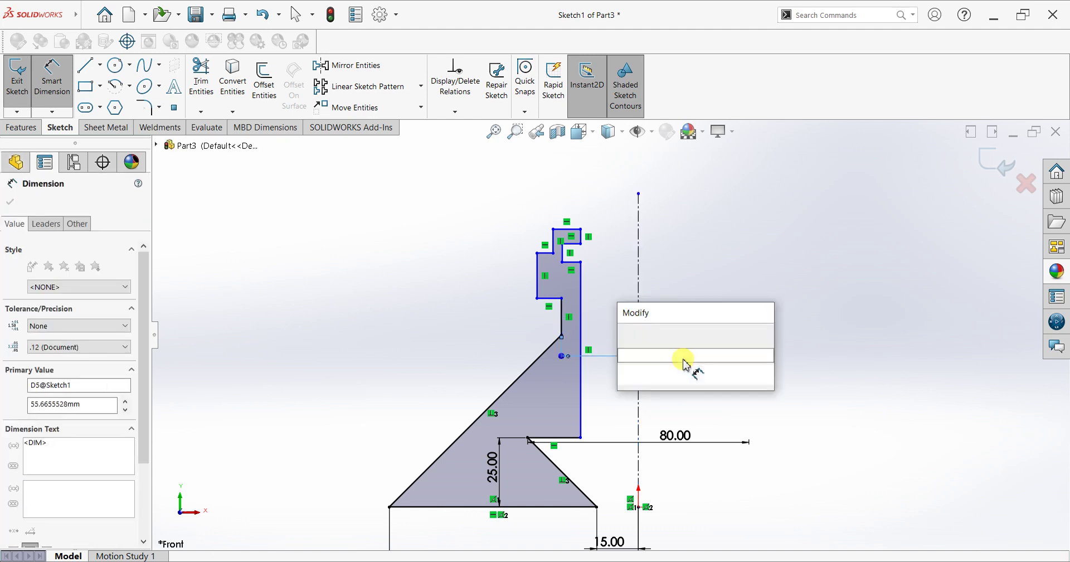
pyautogui.write('55')
pyautogui.press('Return')
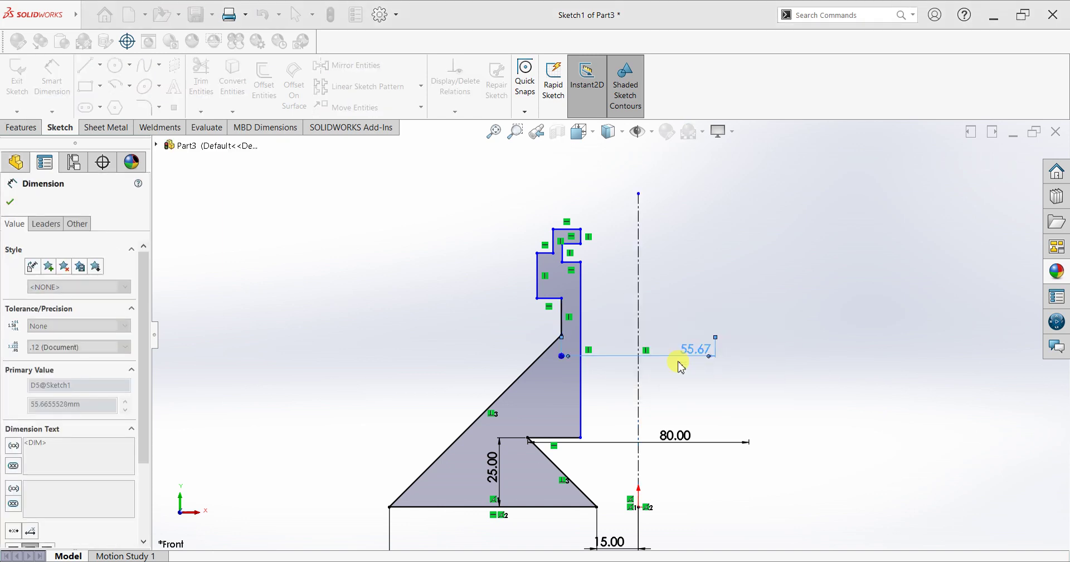
# Step: Dimension the inner vertical edge at a 38 mm diameter
pyautogui.click(583, 404)
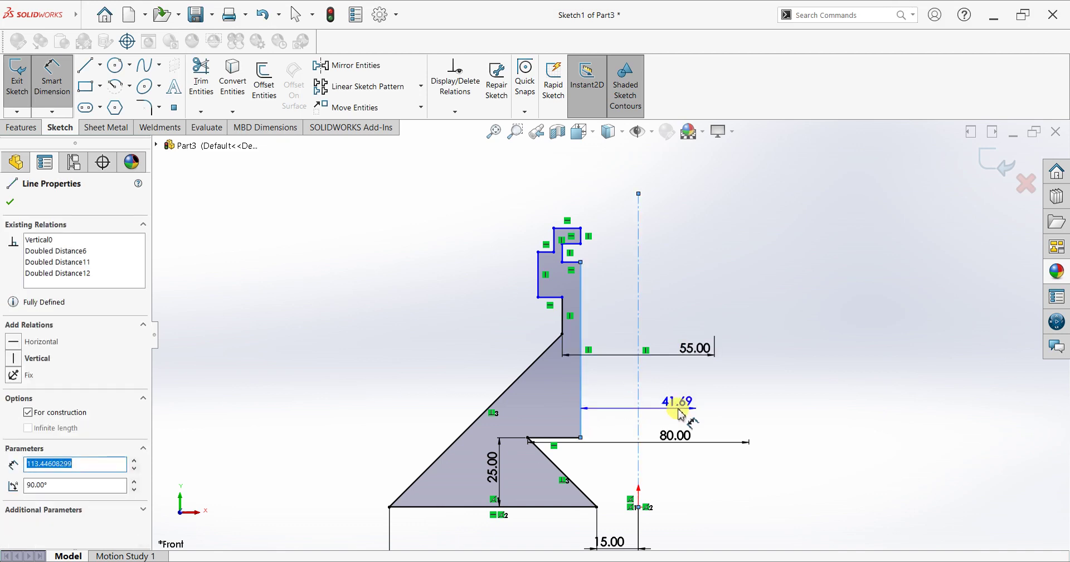
pyautogui.click(669, 406)
pyautogui.doubleClick(668, 405)
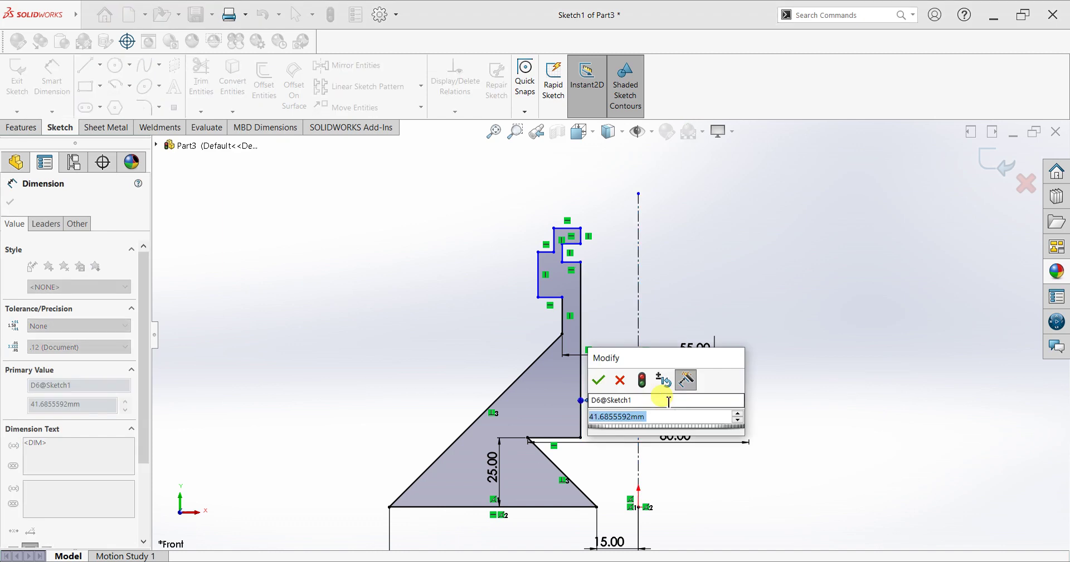
pyautogui.write('38')
pyautogui.press('Return')
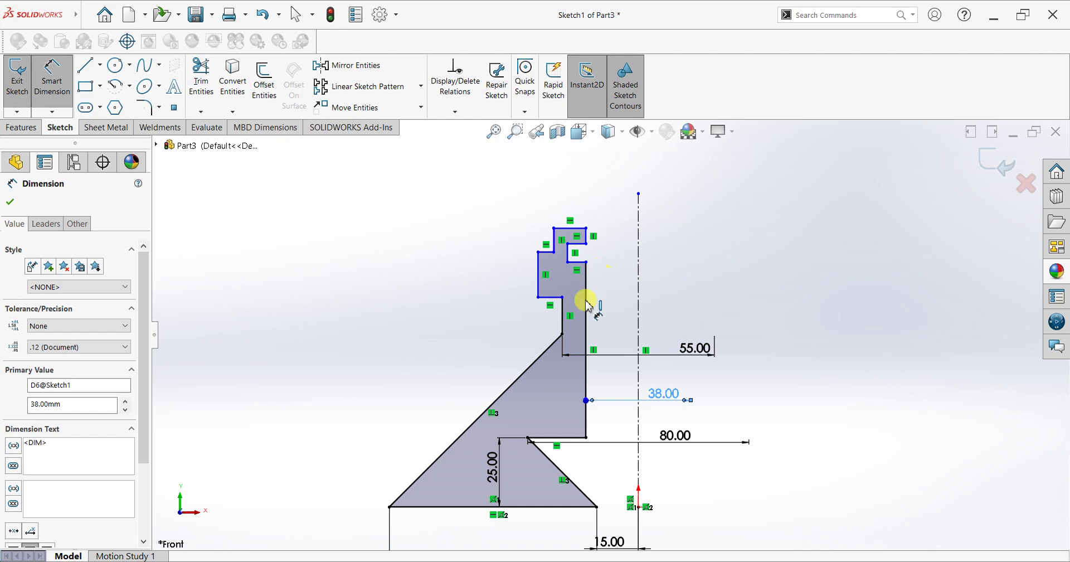
pyautogui.scroll(-1, 583, 304)
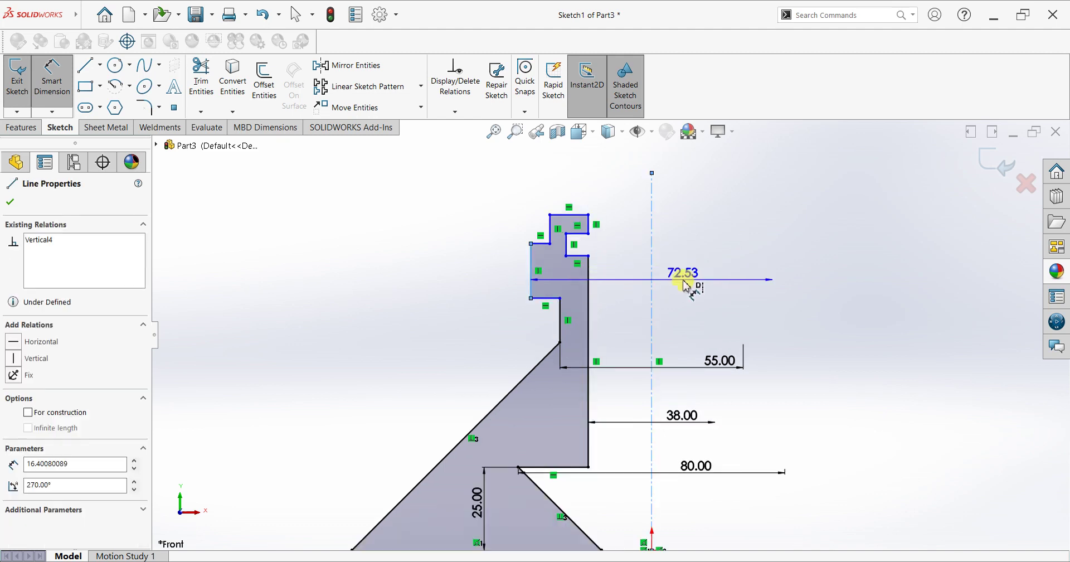
# Step: Dimension the upper edge at 70 mm and change the 55 mm dimension to 80
pyautogui.click(685, 284)
pyautogui.click(684, 283)
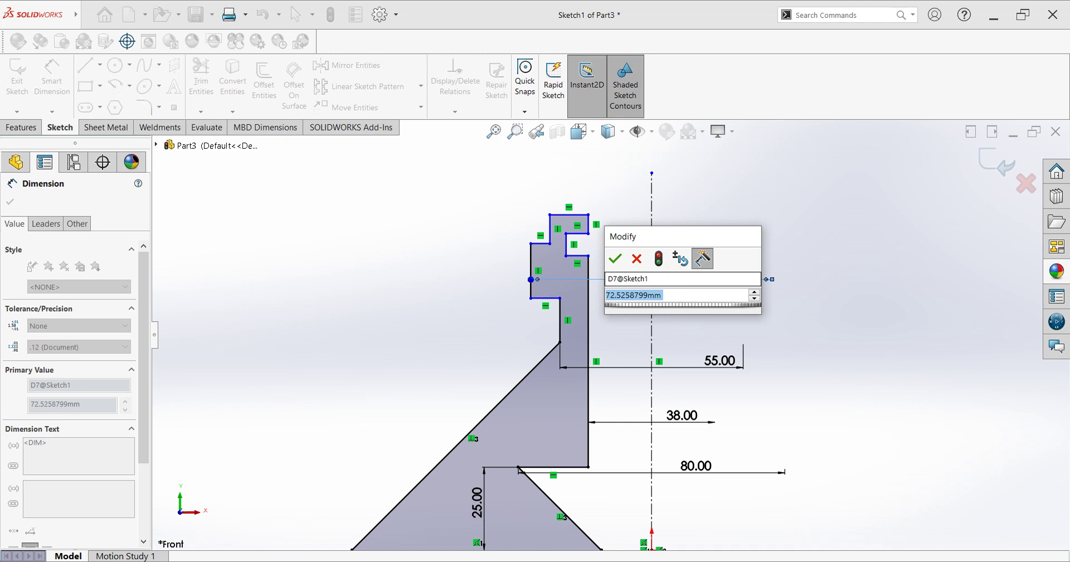
pyautogui.write('70')
pyautogui.press('Return')
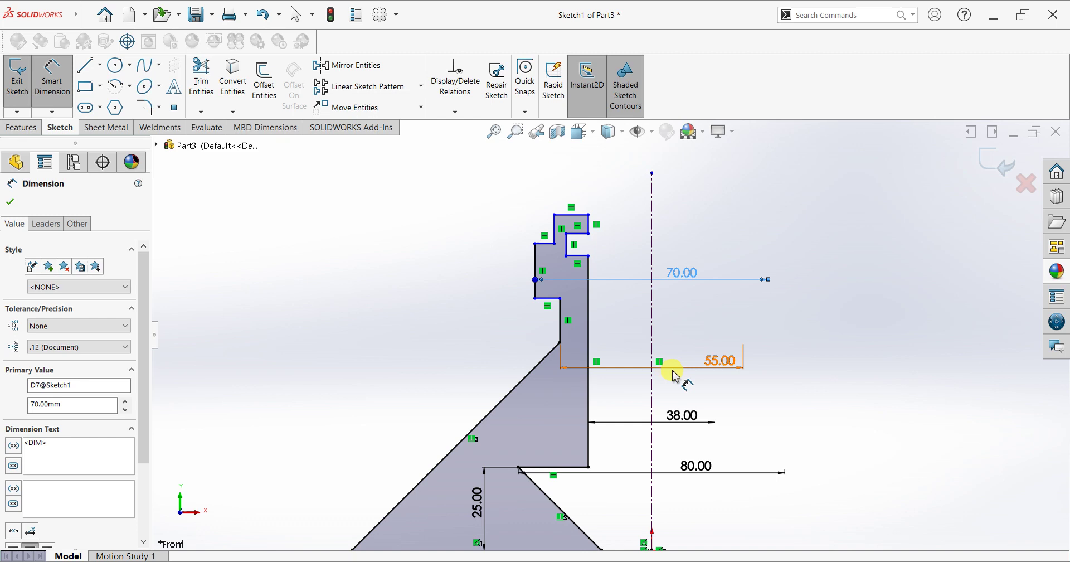
pyautogui.doubleClick(707, 362)
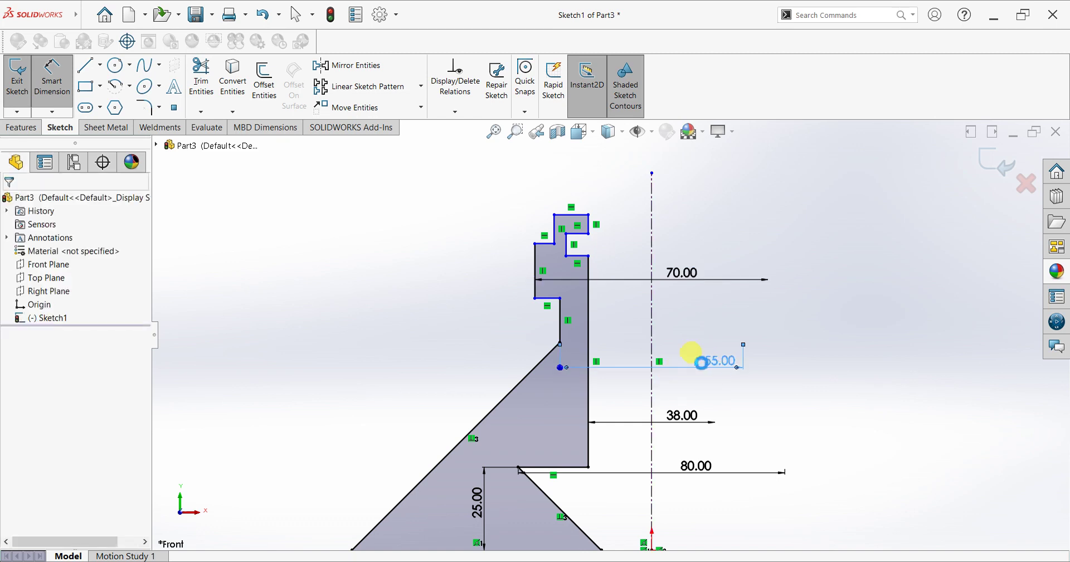
pyautogui.write('8')
pyautogui.press('Return')
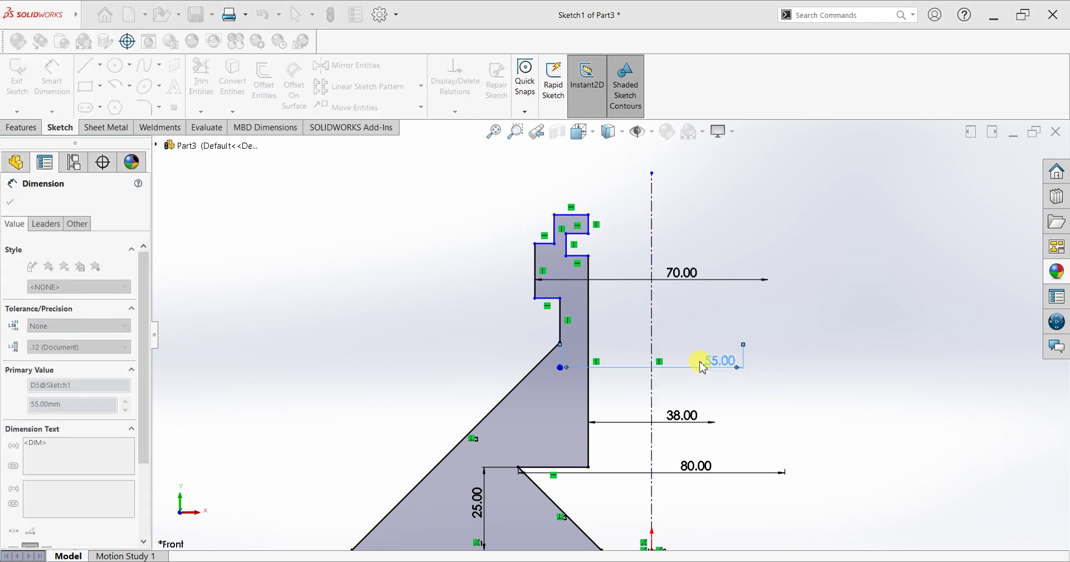
pyautogui.scroll(-2, 551, 285)
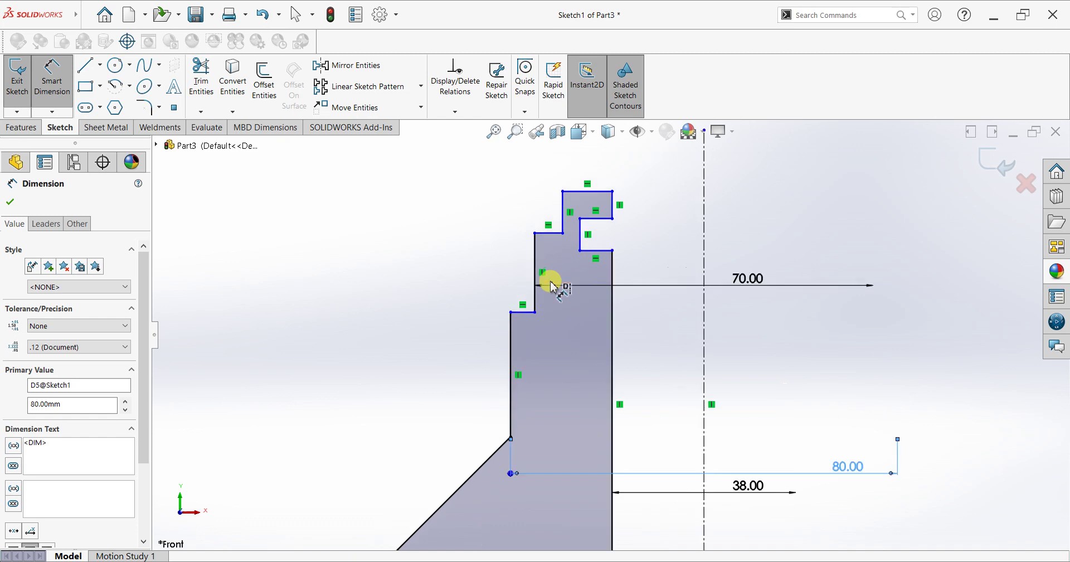
# Step: Dimension the two upper steps at 60 and 45 mm from the centerline
pyautogui.click(563, 210)
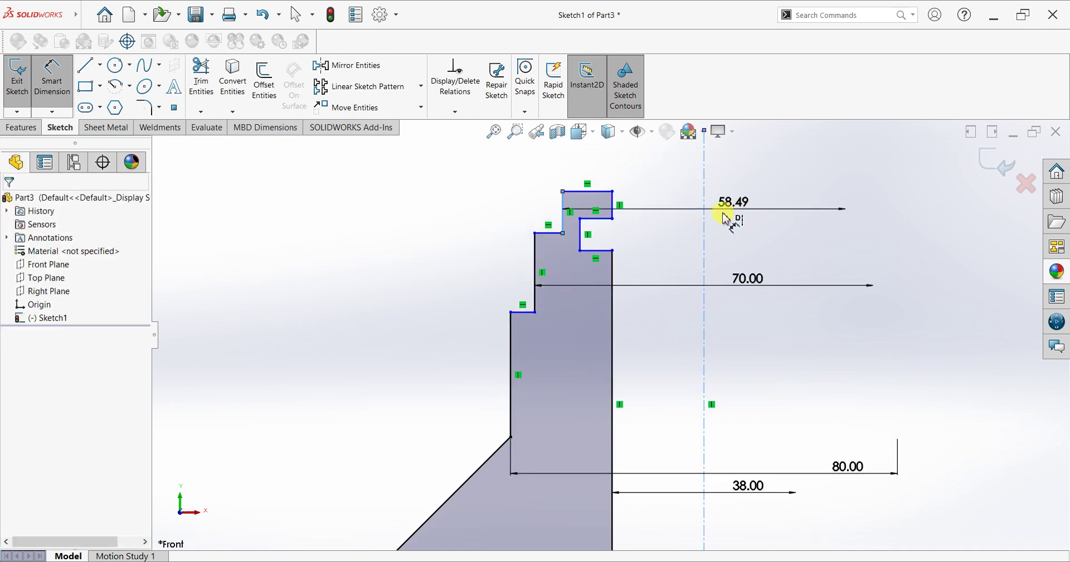
pyautogui.click(724, 219)
pyautogui.press('Return')
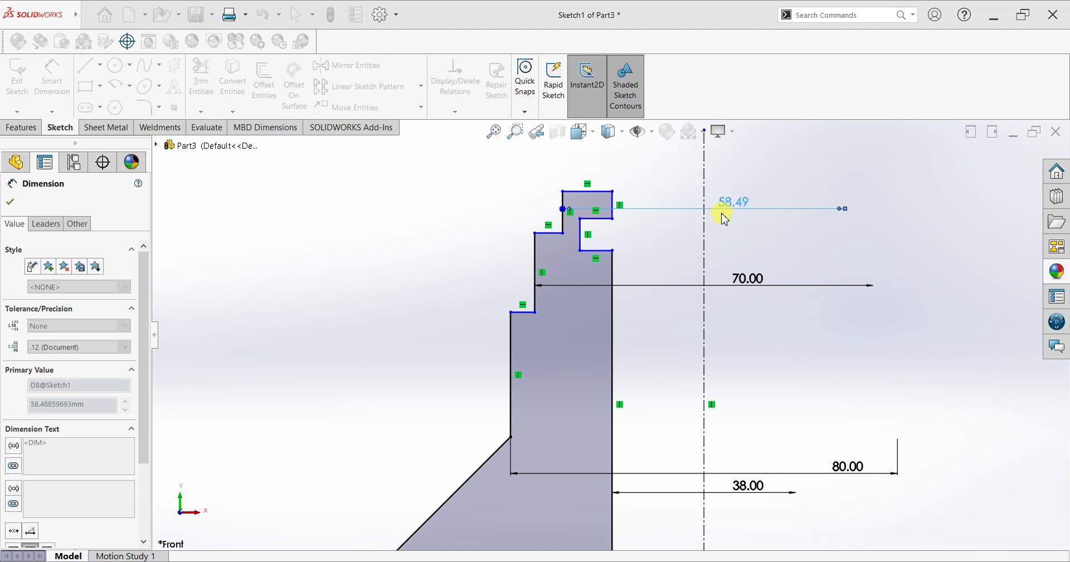
pyautogui.scroll(2, 661, 254)
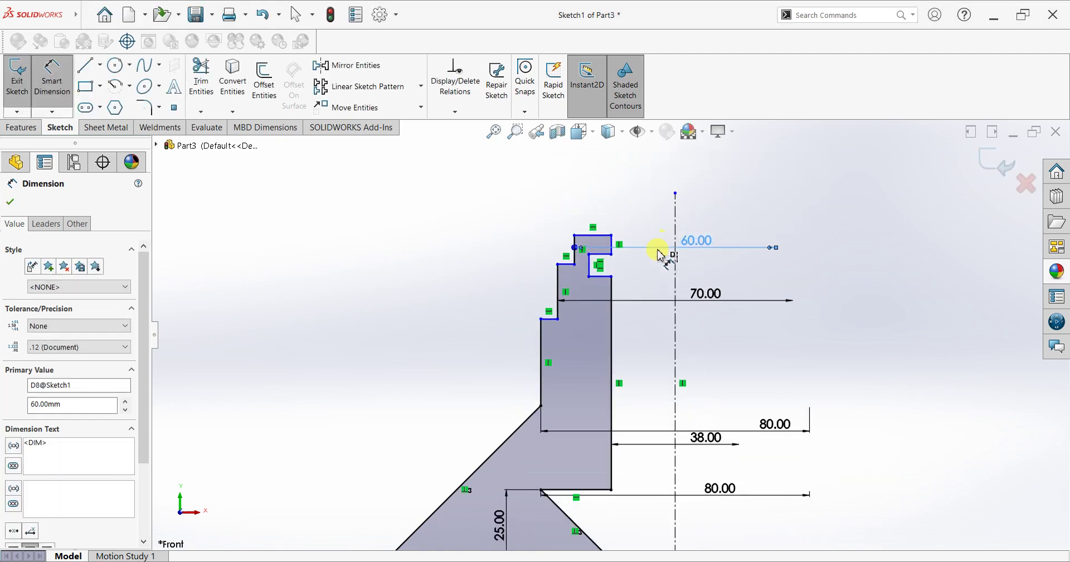
pyautogui.scroll(-1, 660, 254)
pyautogui.click(574, 272)
pyautogui.click(708, 282)
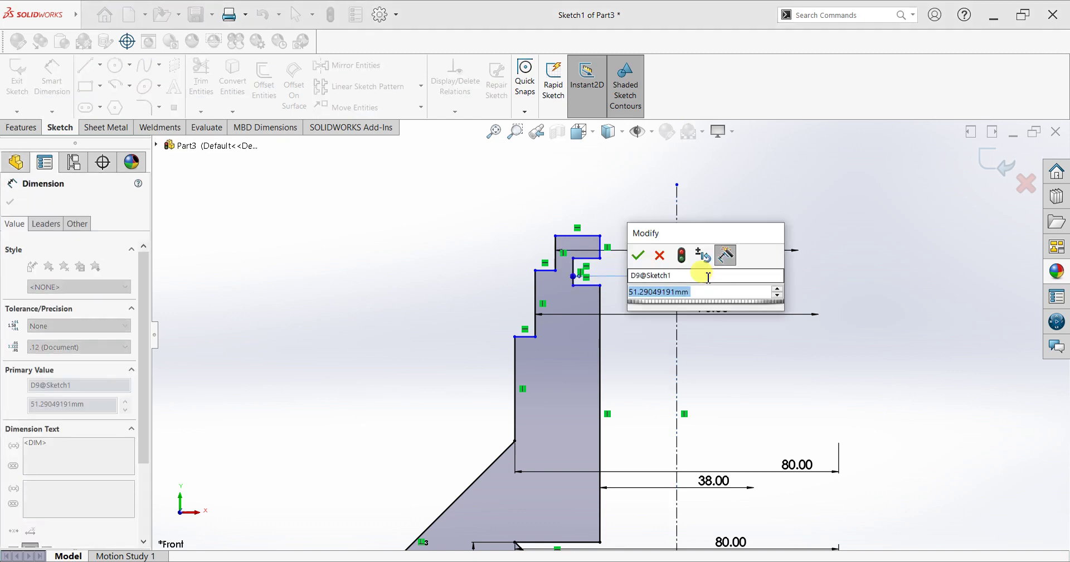
pyautogui.write('4')
pyautogui.write('45')
pyautogui.press('Return')
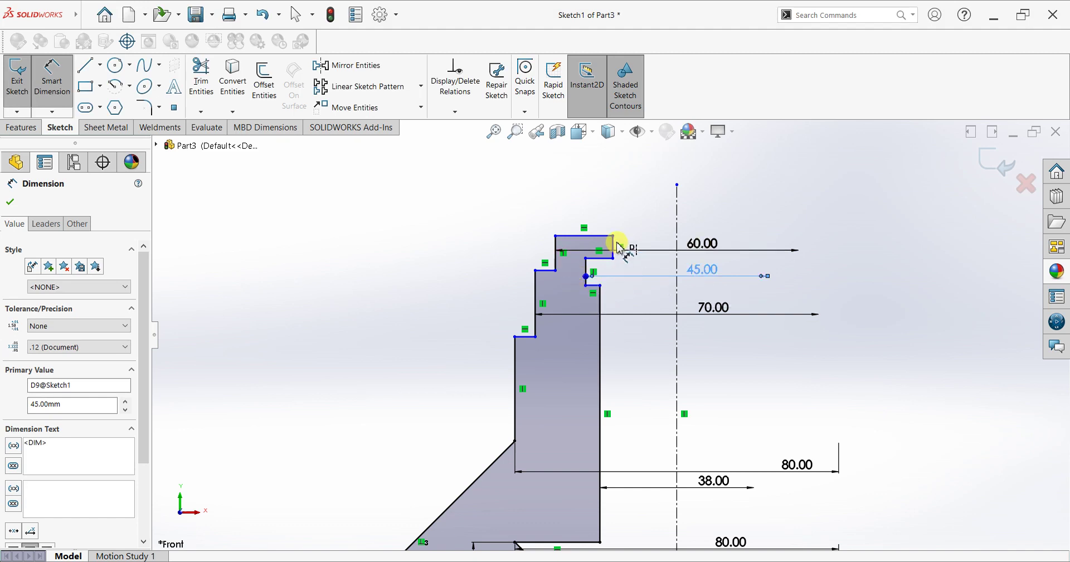
pyautogui.press('Escape')
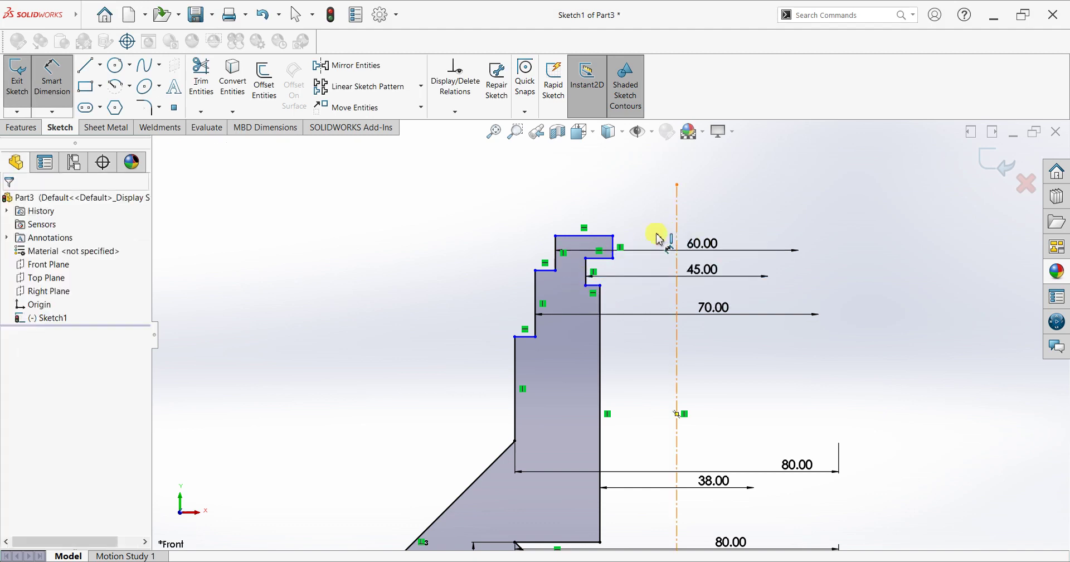
# Step: Change the top edge's distance from the centerline from 15.85 to 20 mm
pyautogui.click(613, 245)
pyautogui.click(677, 237)
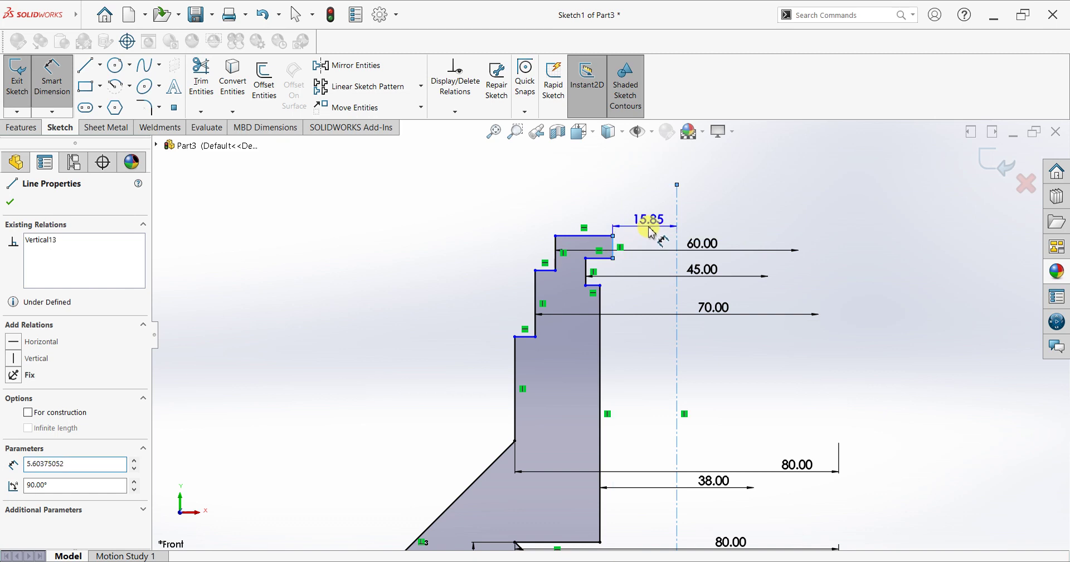
pyautogui.click(650, 229)
pyautogui.doubleClick(650, 226)
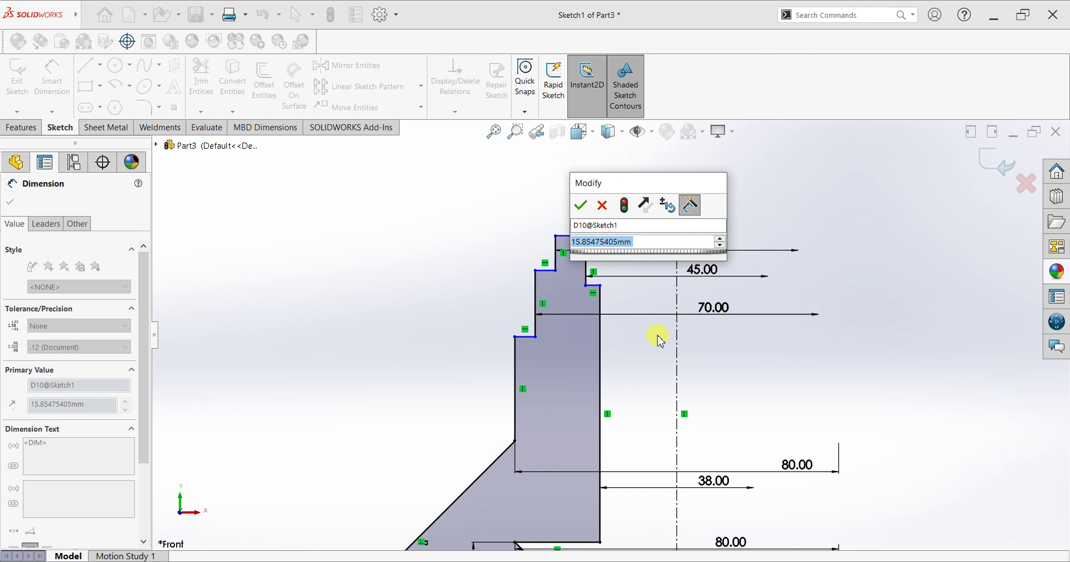
pyautogui.write('20')
pyautogui.press('Return')
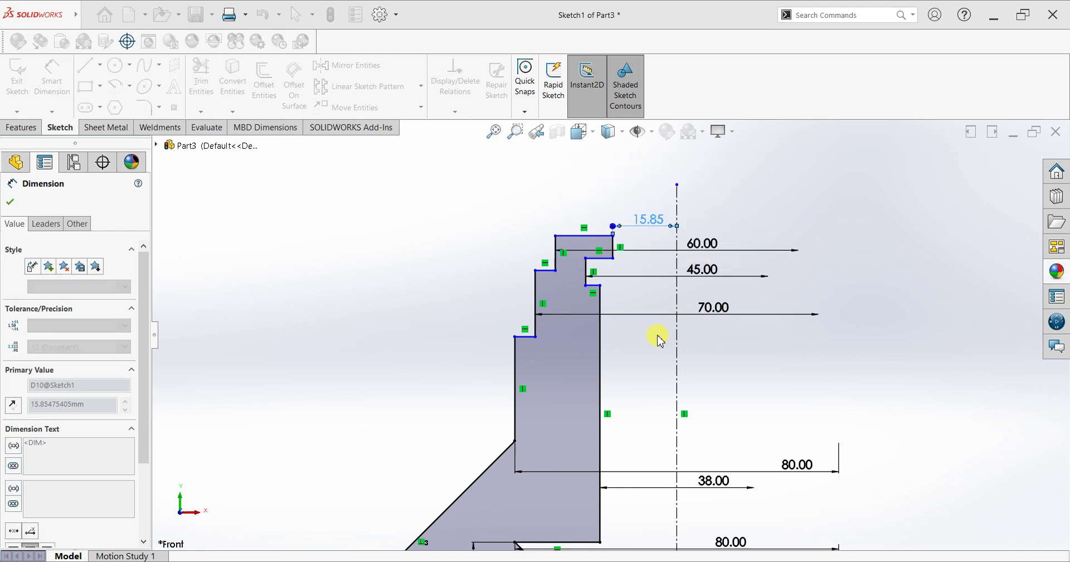
pyautogui.scroll(2, 627, 320)
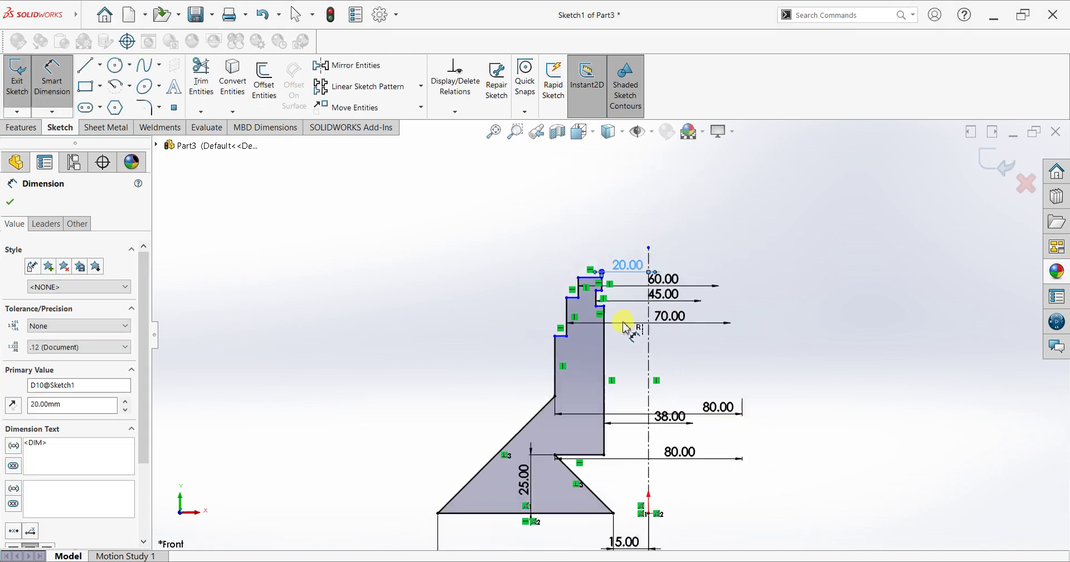
pyautogui.scroll(-1, 613, 278)
pyautogui.scroll(1, 601, 326)
pyautogui.scroll(-1, 609, 357)
pyautogui.scroll(1, 613, 334)
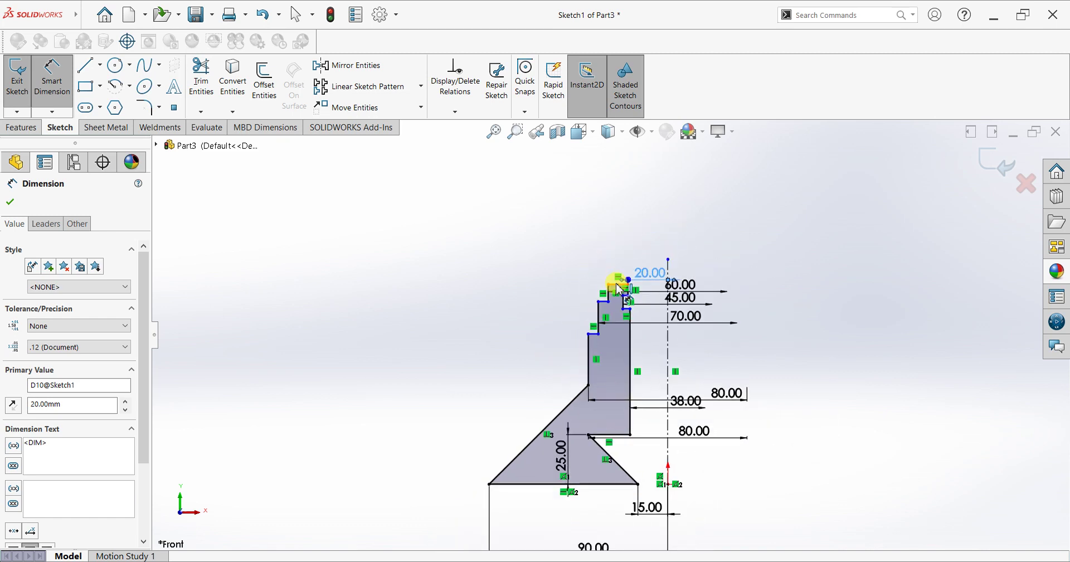
pyautogui.click(617, 287)
# Step: Dimension the 120 mm overall height and keep a redundant 50 mm height as driven
pyautogui.click(604, 483)
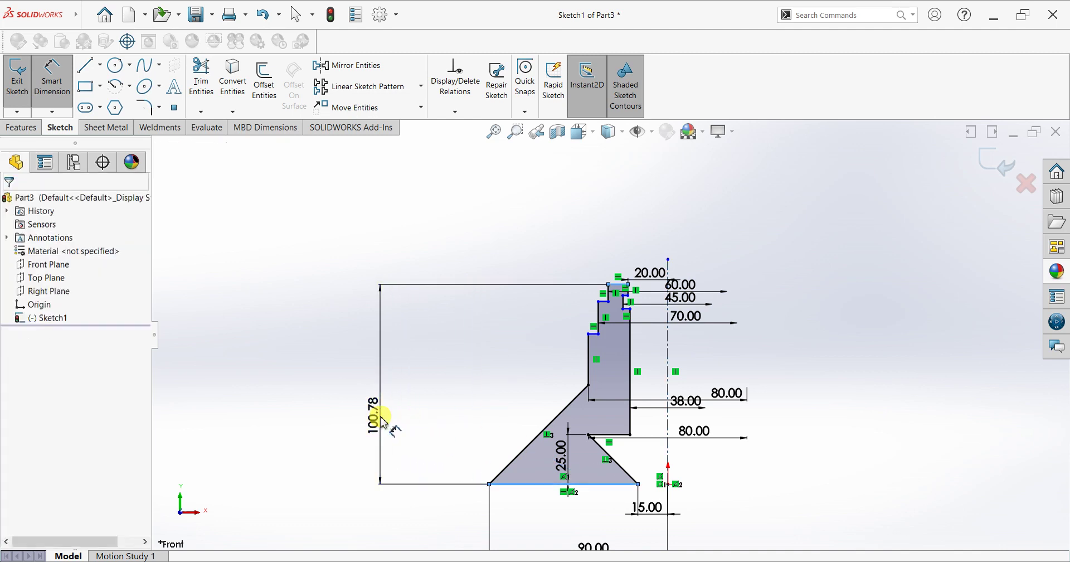
pyautogui.click(382, 420)
pyautogui.write('120')
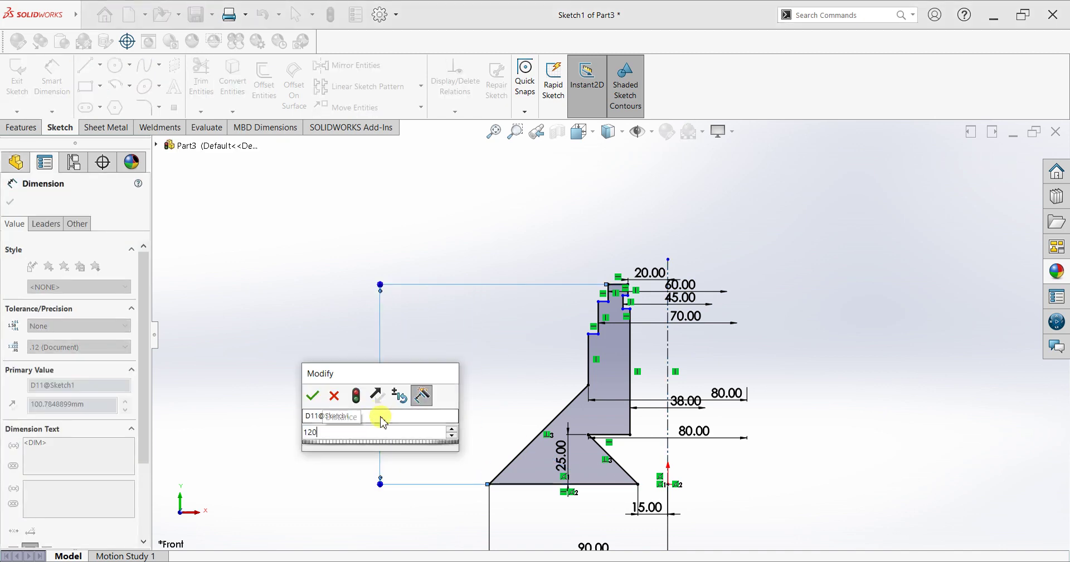
pyautogui.press('Return')
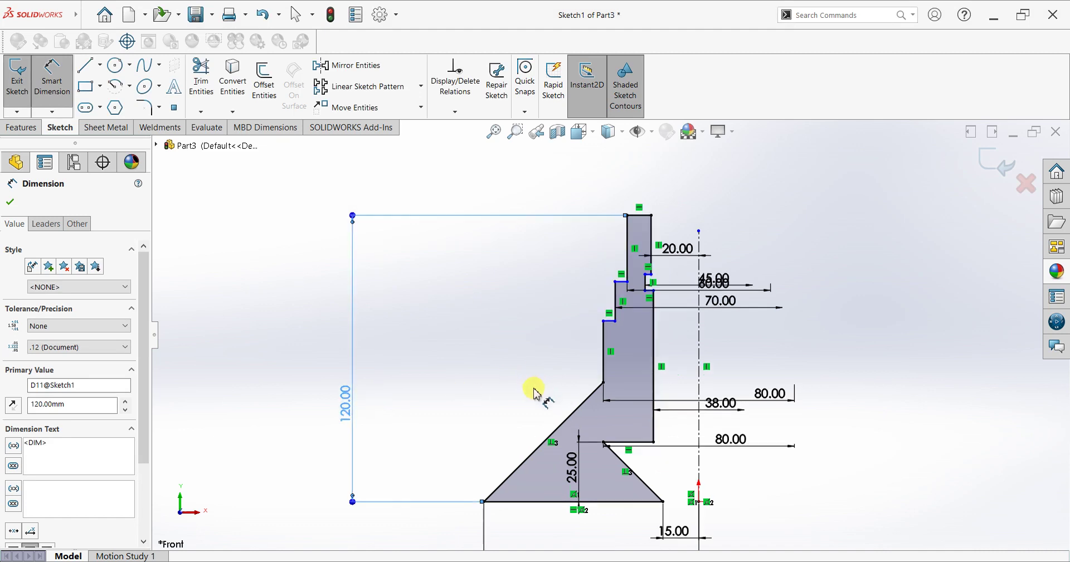
pyautogui.click(603, 383)
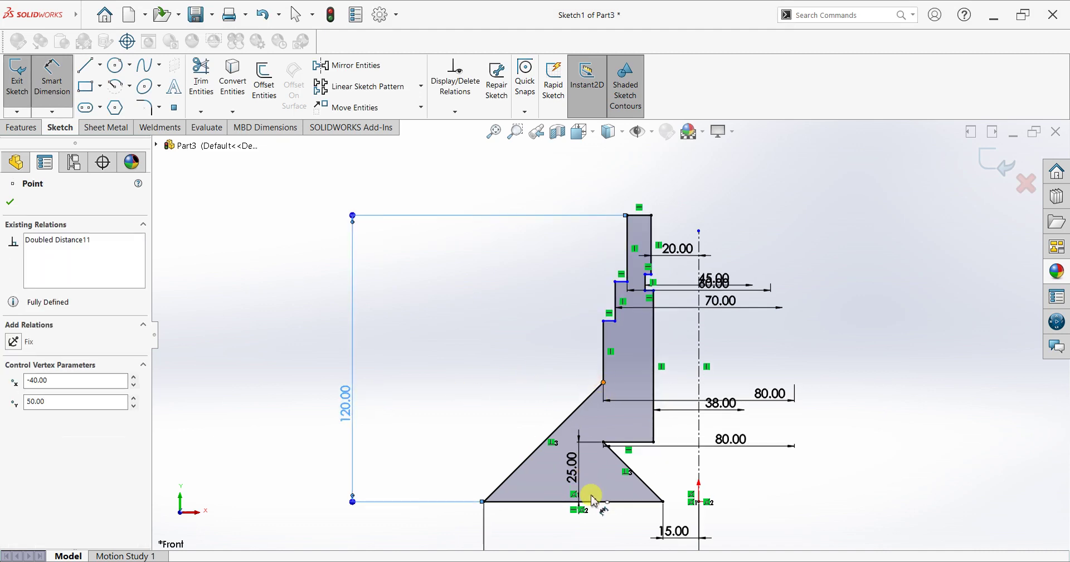
pyautogui.click(574, 501)
pyautogui.click(421, 461)
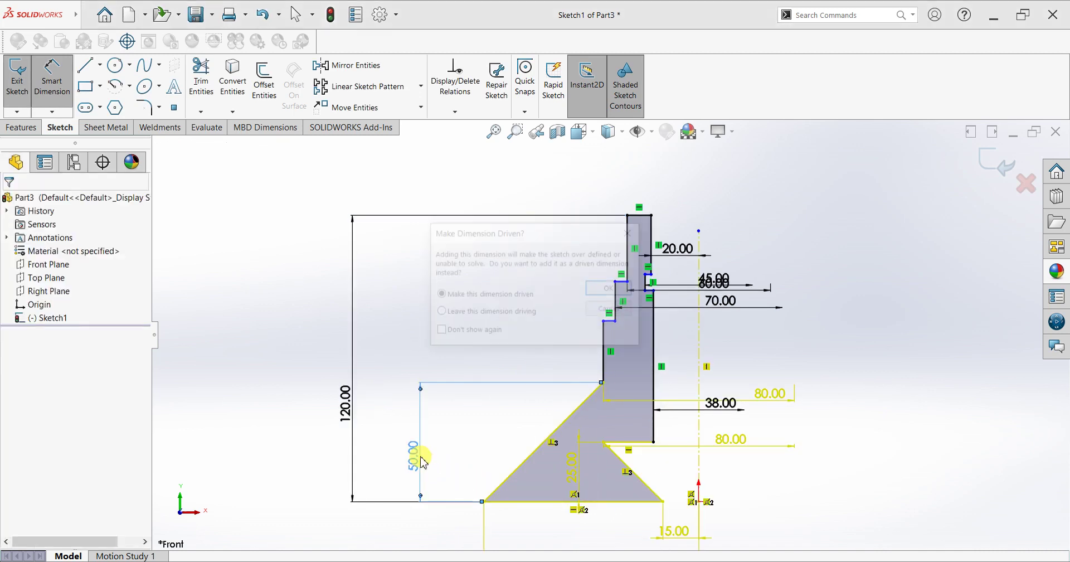
pyautogui.click(603, 290)
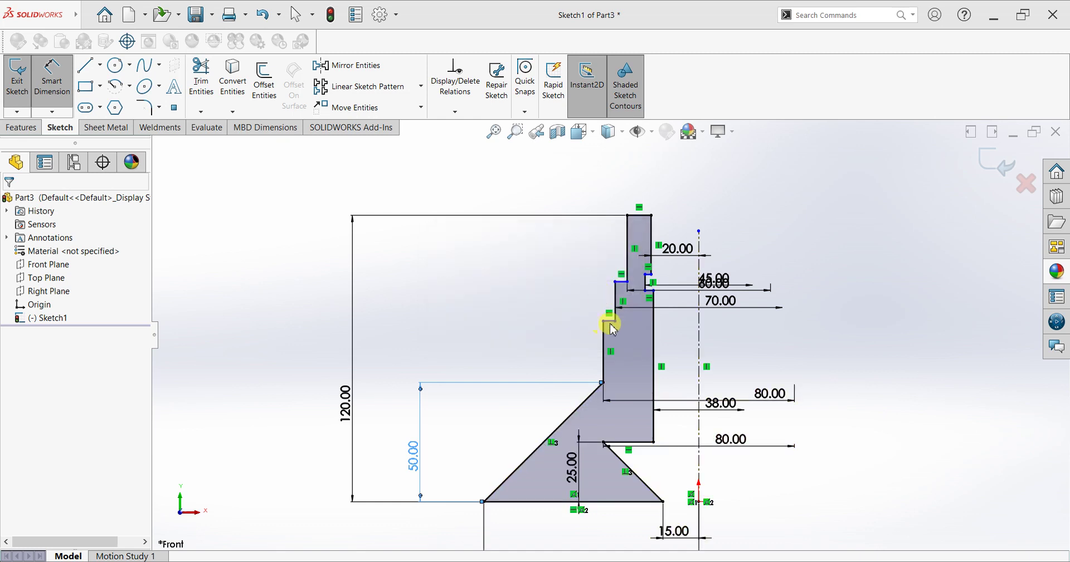
# Step: Dimension the outer step heights at 75 mm and 95 mm above the base
pyautogui.click(610, 323)
pyautogui.click(483, 501)
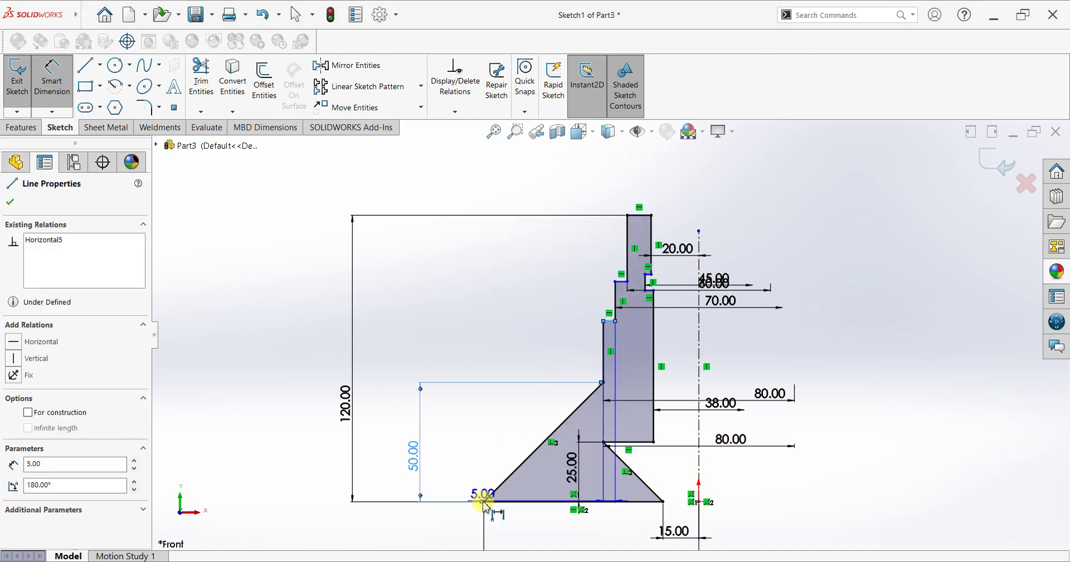
pyautogui.click(482, 501)
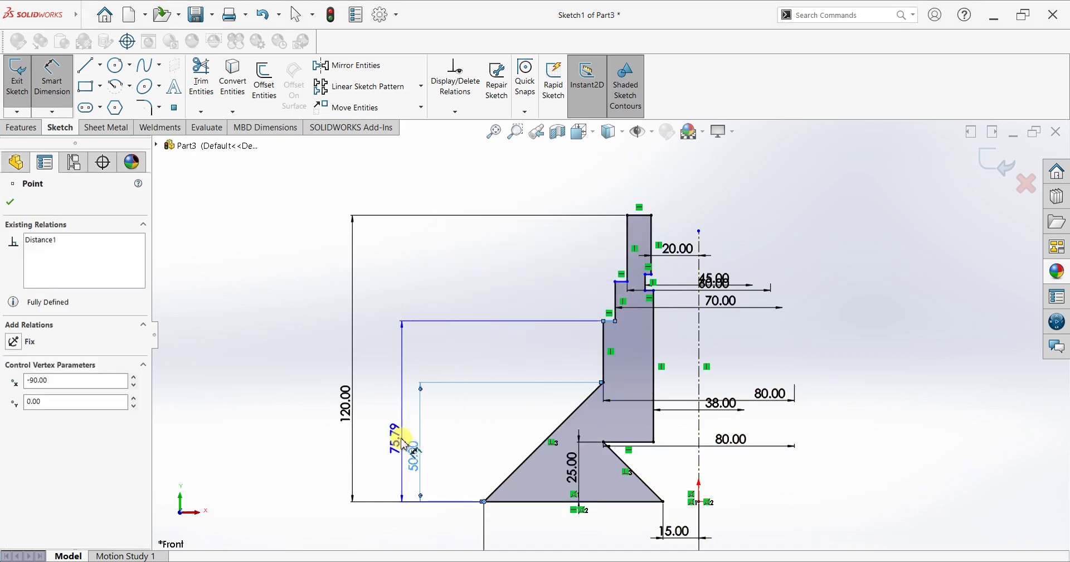
pyautogui.click(404, 443)
pyautogui.write('75')
pyautogui.press('Return')
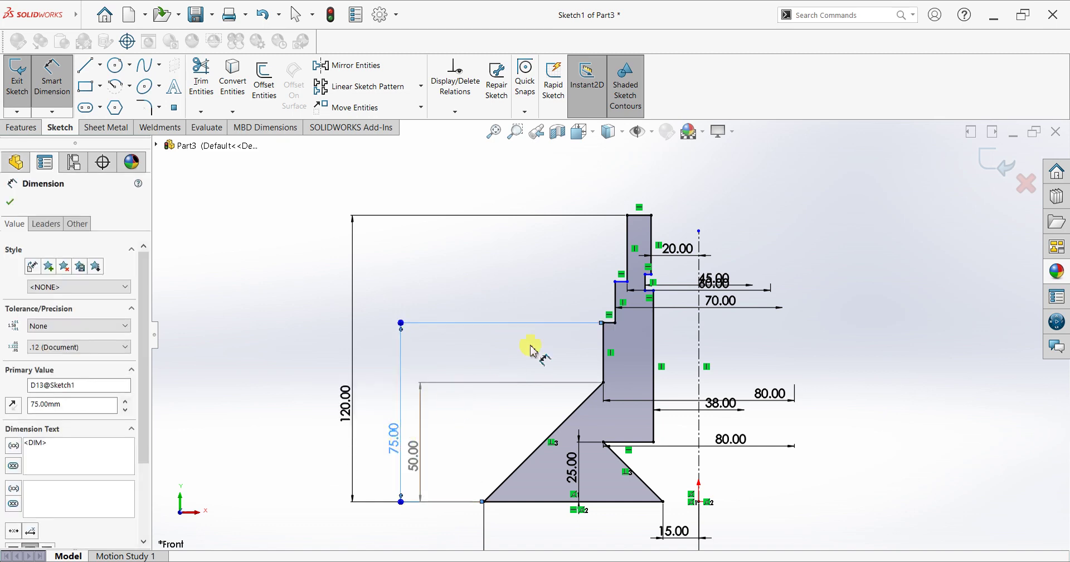
pyautogui.moveTo(621, 282); pyautogui.dragTo(495, 491)
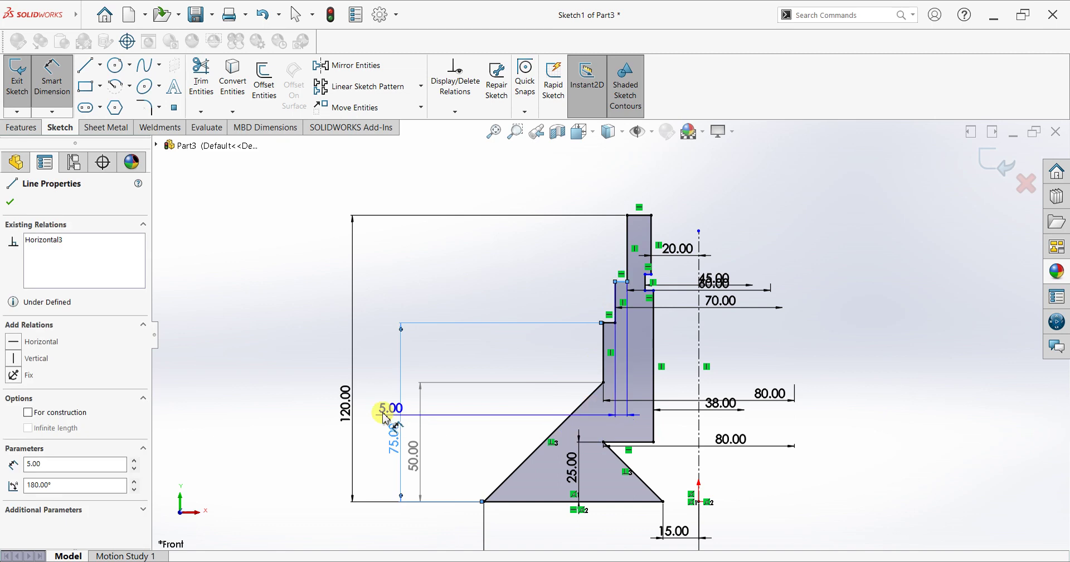
pyautogui.click(503, 501)
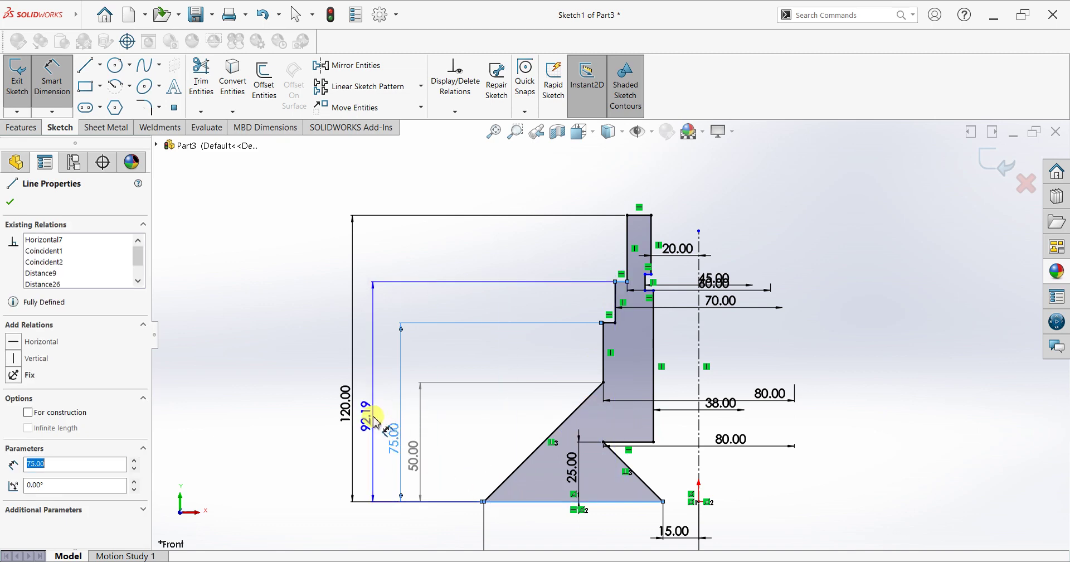
pyautogui.click(376, 409)
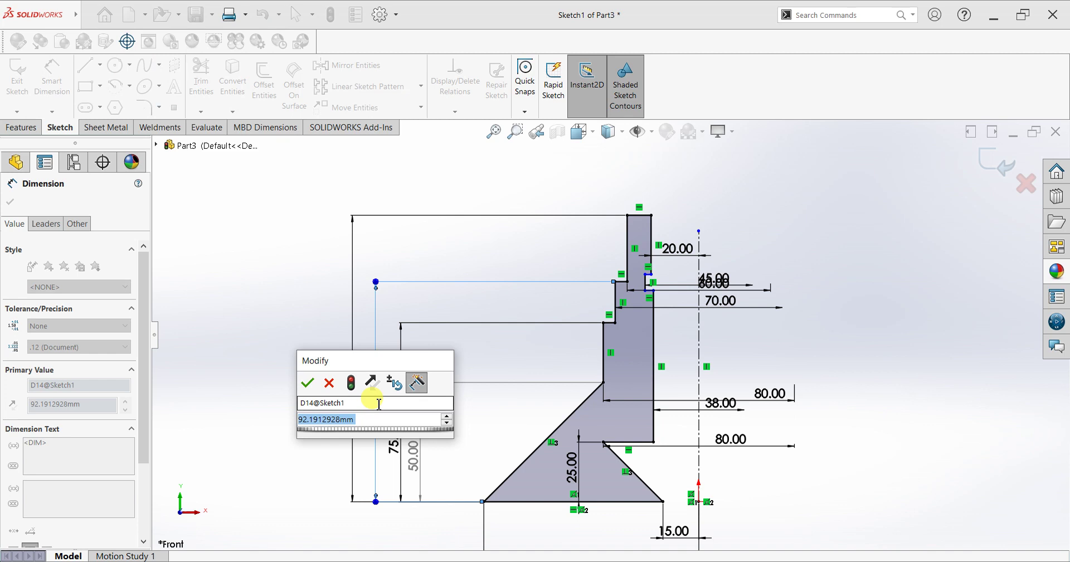
pyautogui.write('95')
pyautogui.press('Return')
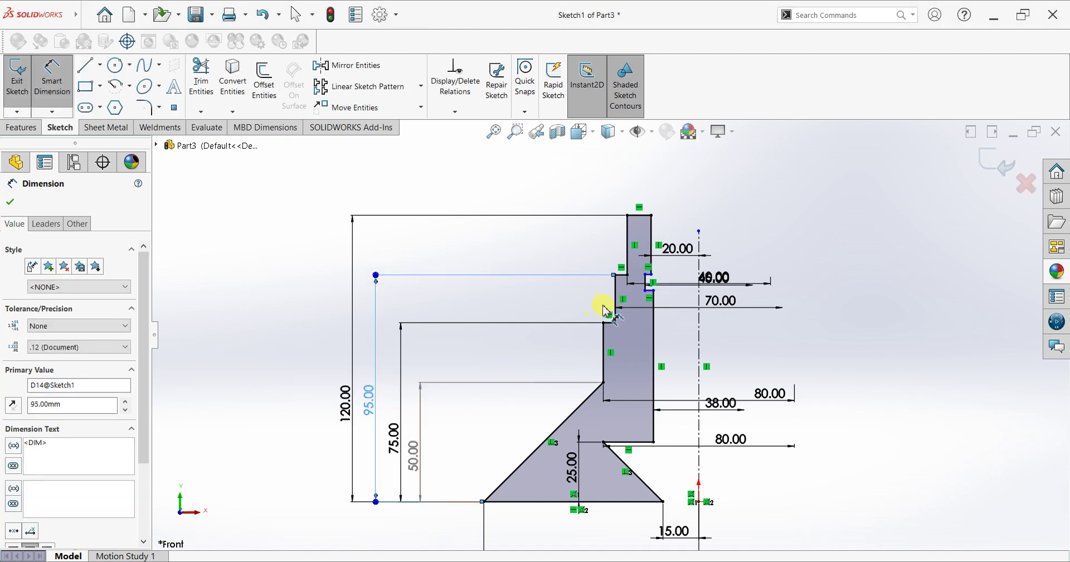
# Step: Set the upper inner bore step 95 mm above the base line
pyautogui.scroll(-2, 606, 307)
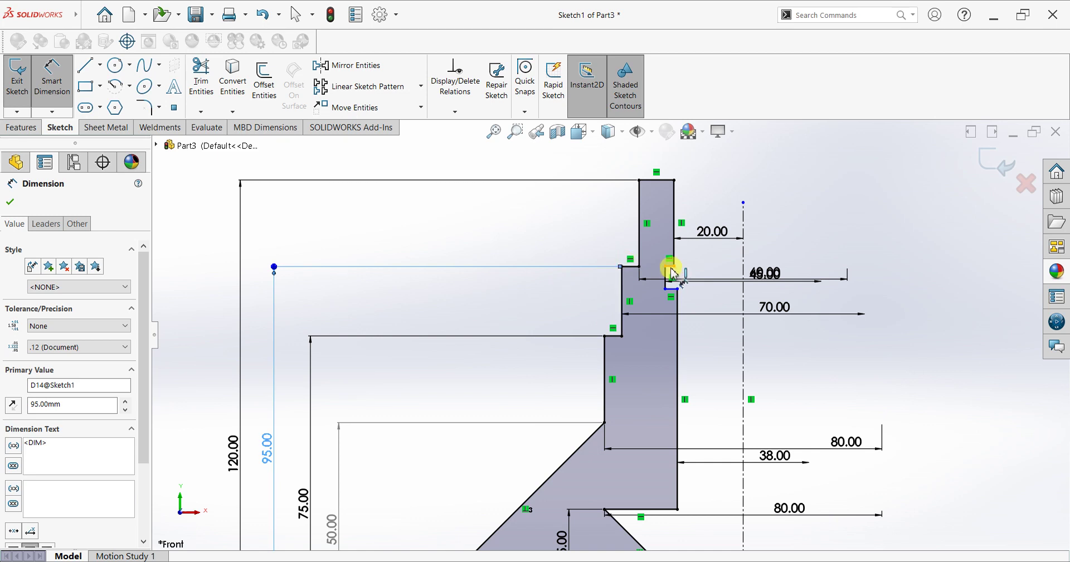
pyautogui.click(644, 427)
pyautogui.scroll(3, 641, 463)
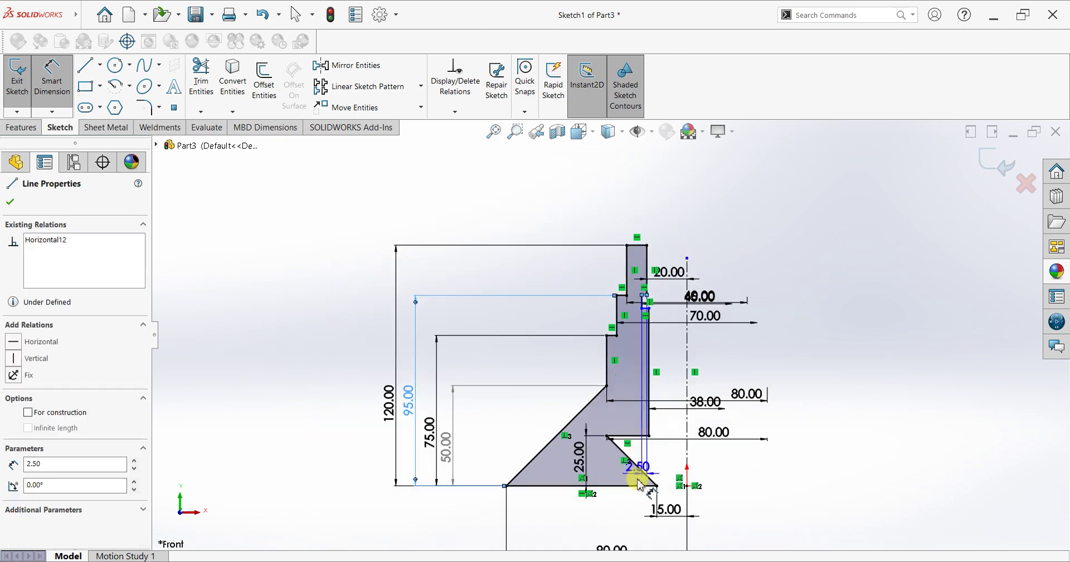
pyautogui.click(639, 491)
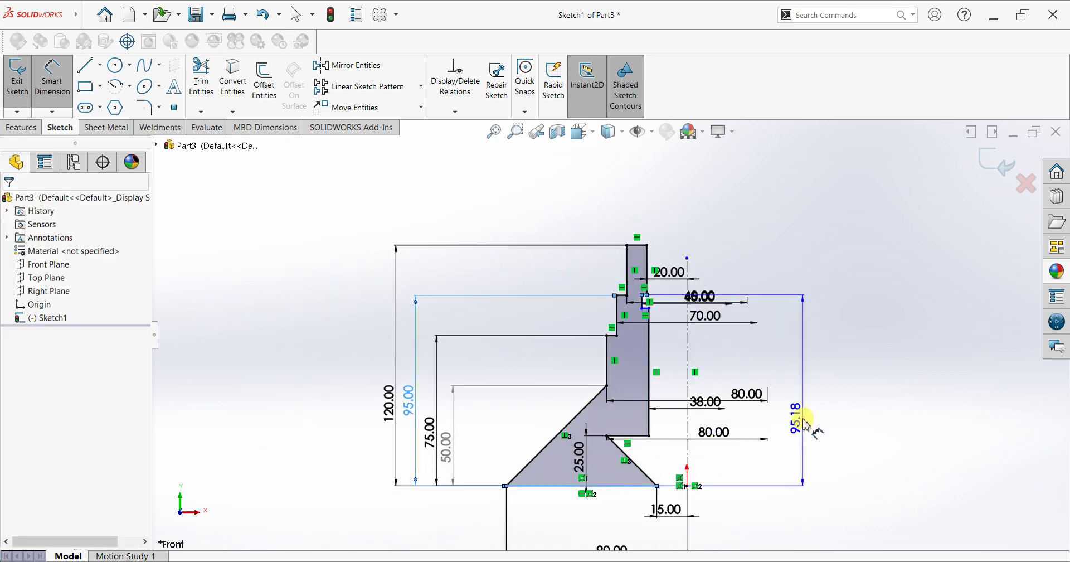
pyautogui.click(798, 423)
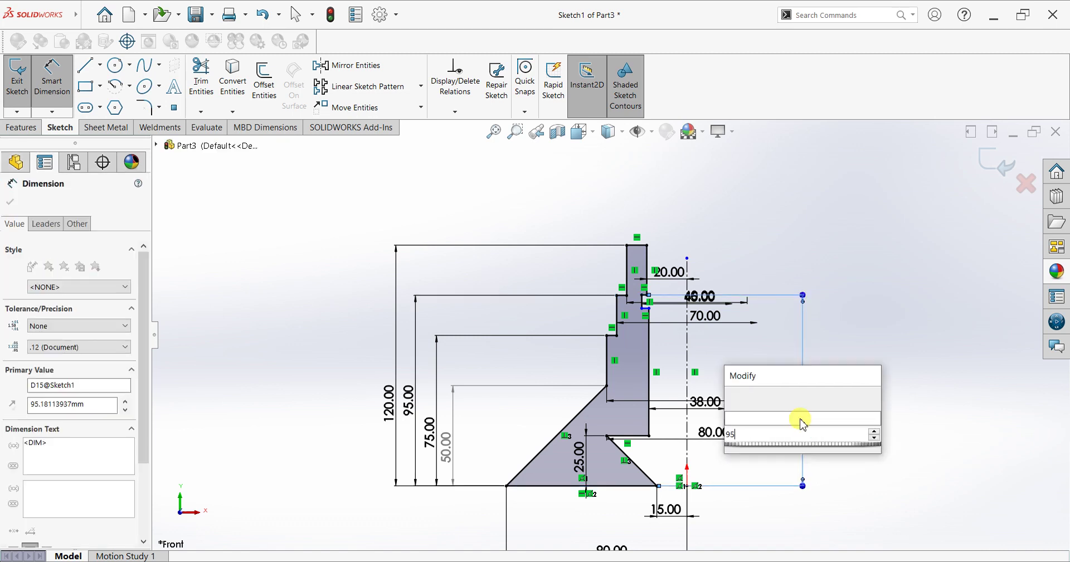
pyautogui.press('Return')
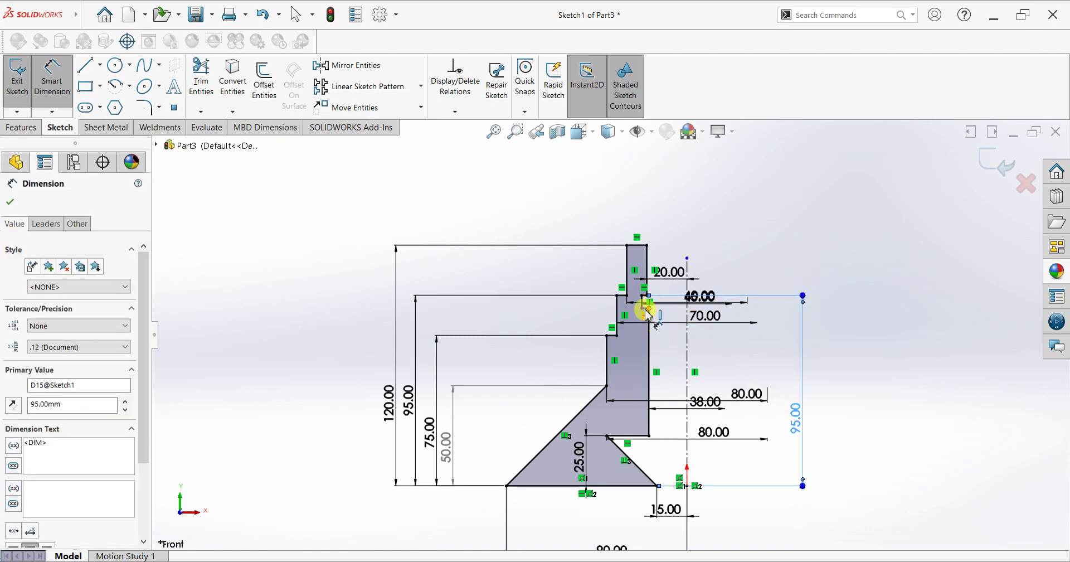
# Step: Set the lower inner bore step 80 mm above the base and close Sketch1
pyautogui.scroll(-2, 646, 311)
pyautogui.scroll(1, 641, 486)
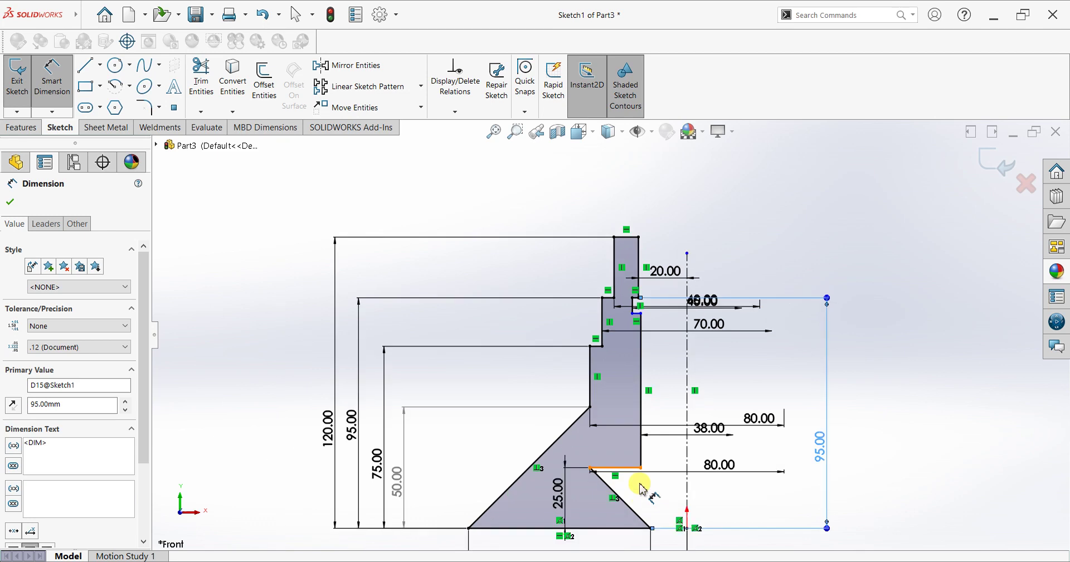
pyautogui.click(629, 306)
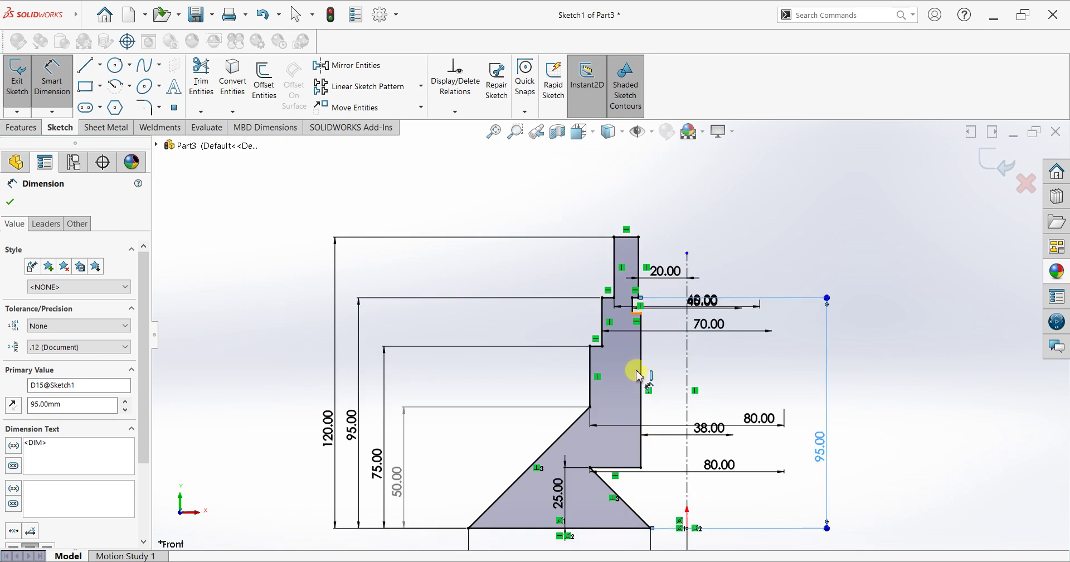
pyautogui.click(642, 526)
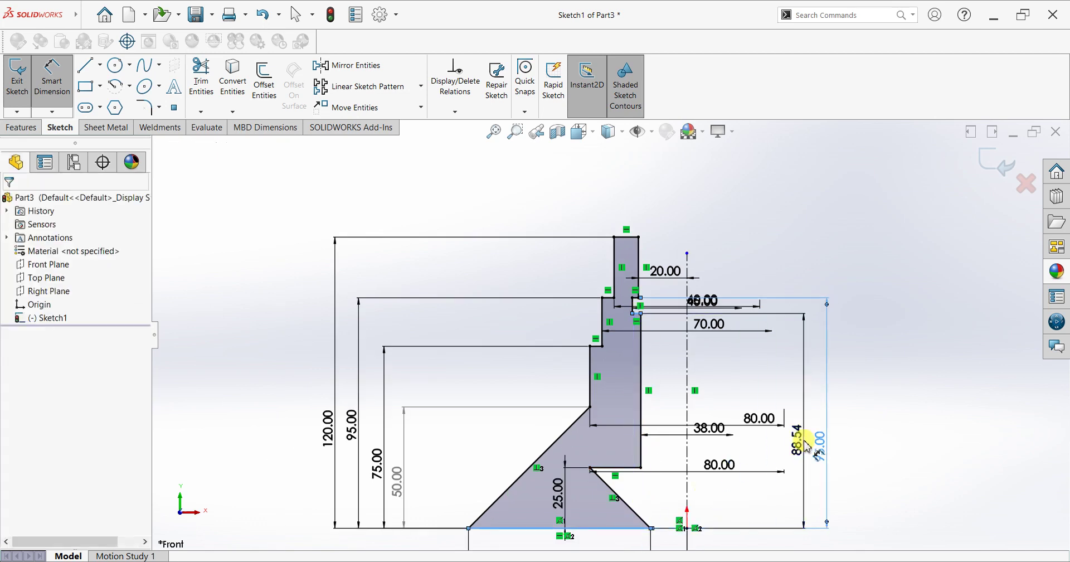
pyautogui.click(806, 445)
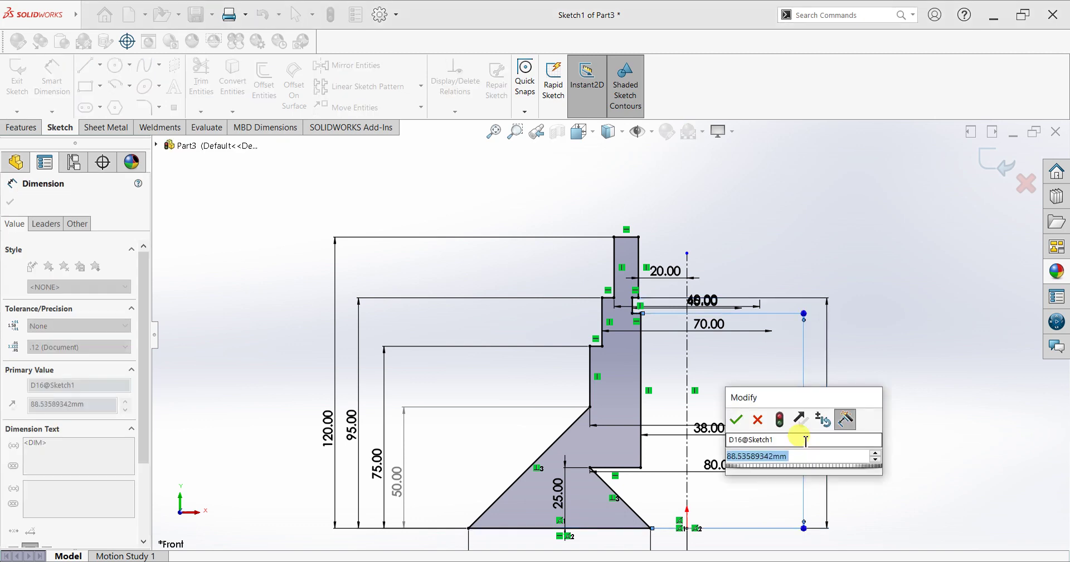
pyautogui.write('80')
pyautogui.press('Return')
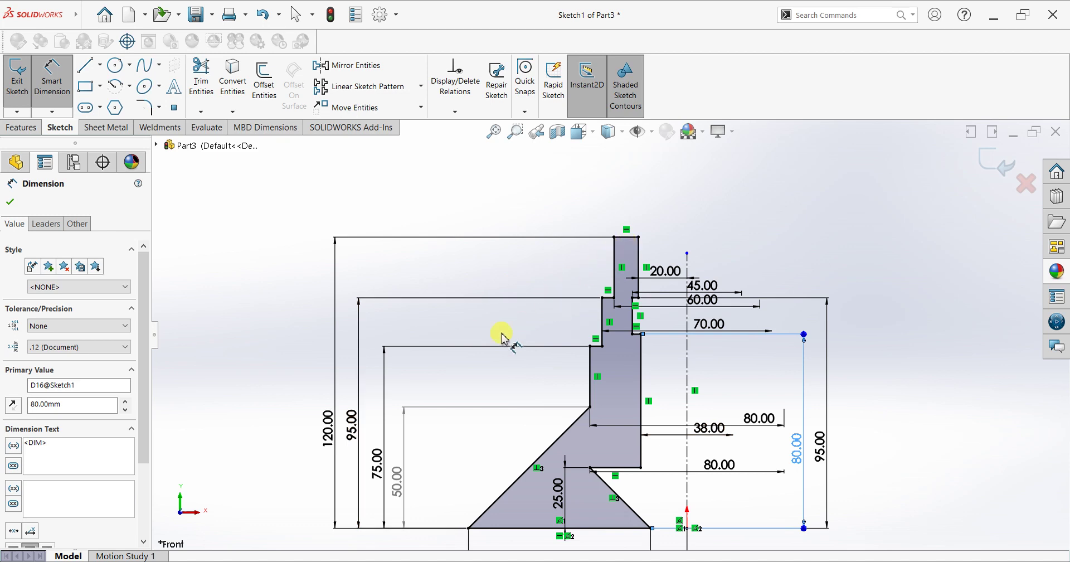
pyautogui.scroll(4, 502, 334)
pyautogui.scroll(-2, 691, 415)
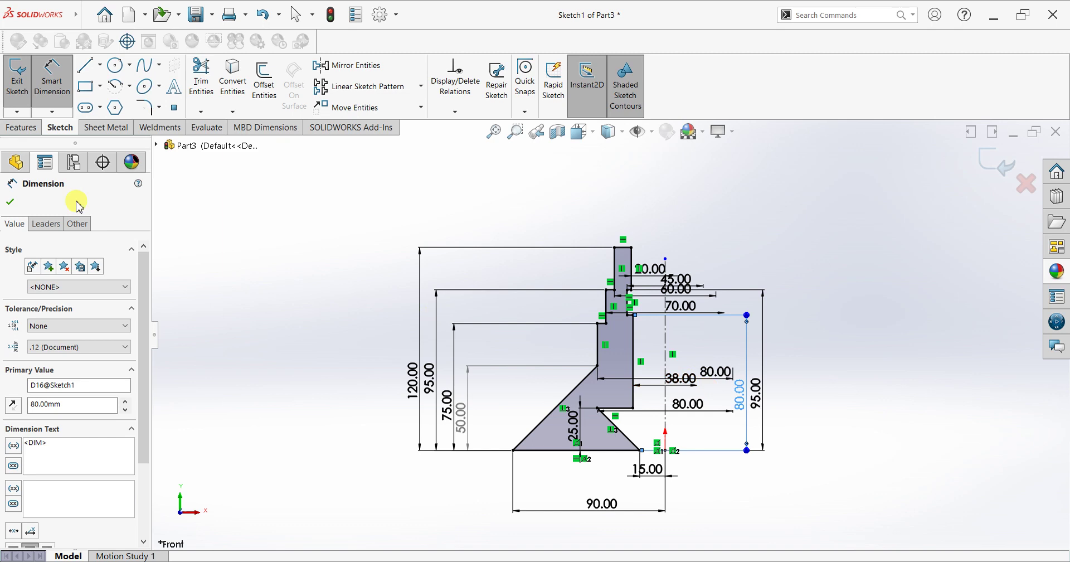
pyautogui.click(12, 201)
# Step: Revolve the profile 360° about the centreline into Revolve1, then orbit to check the hollow bore
pyautogui.click(15, 127)
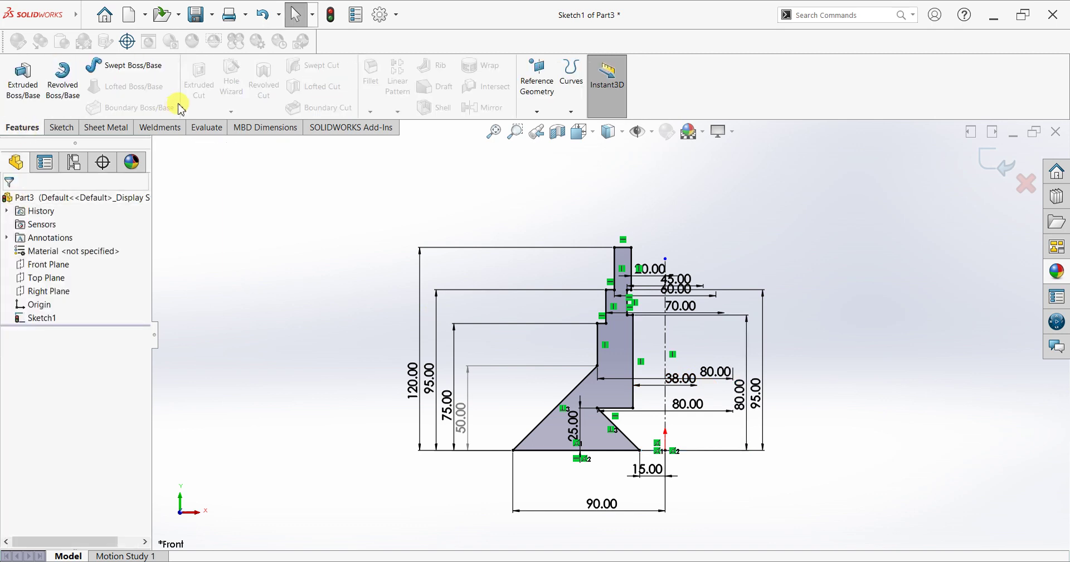
pyautogui.click(81, 88)
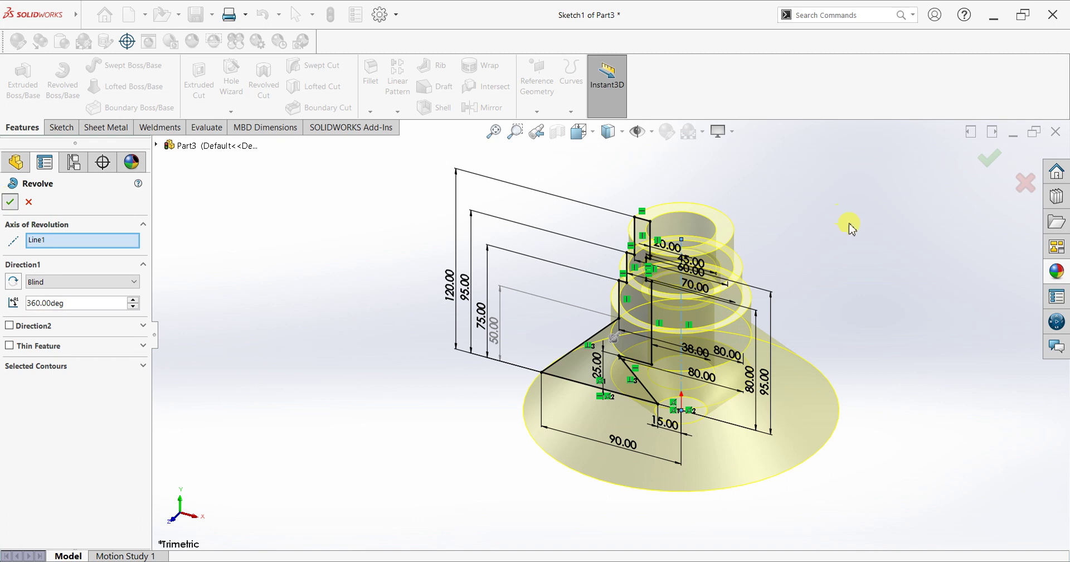
pyautogui.press('Return')
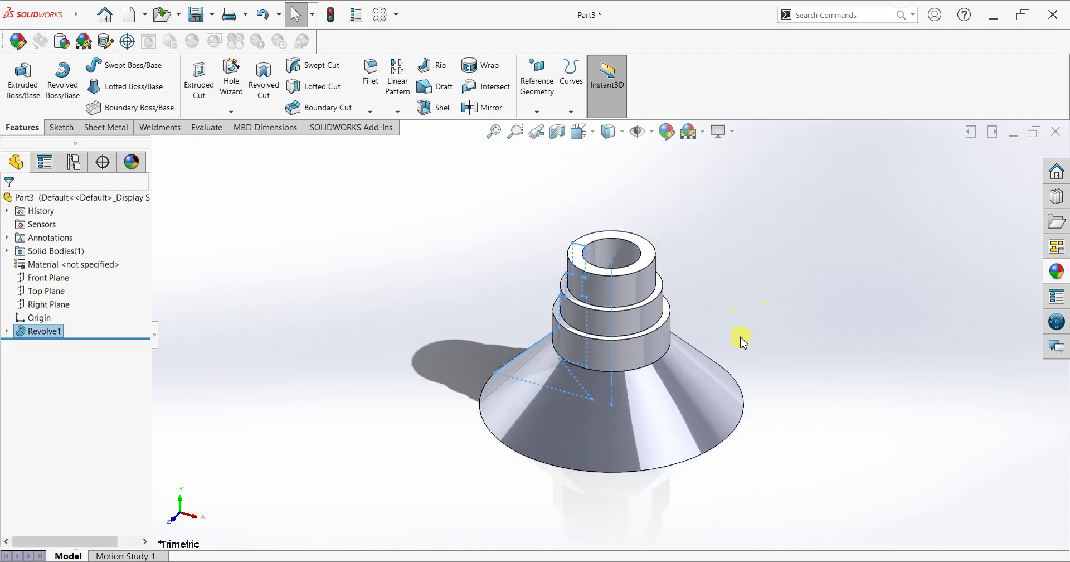
pyautogui.moveTo(719, 363)
pyautogui.mouseDown(button='middle')
pyautogui.moveTo(692, 282)
pyautogui.moveTo(769, 215)
pyautogui.moveTo(792, 215)
pyautogui.moveTo(799, 300)
pyautogui.moveTo(833, 262)
pyautogui.moveTo(885, 245)
pyautogui.moveTo(752, 239)
pyautogui.moveTo(747, 251)
pyautogui.mouseUp(button='middle')
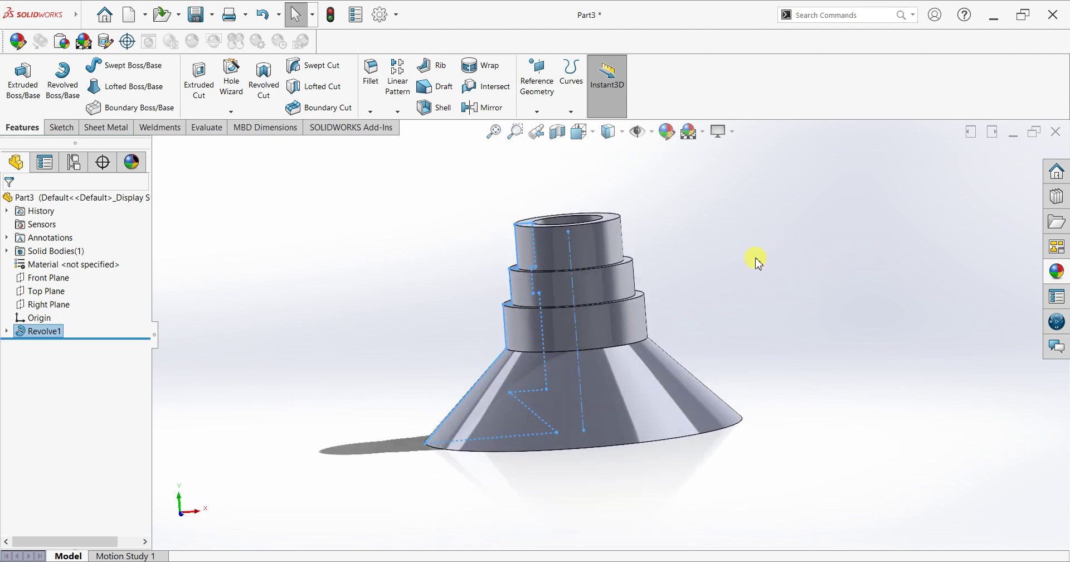
pyautogui.click(757, 286)
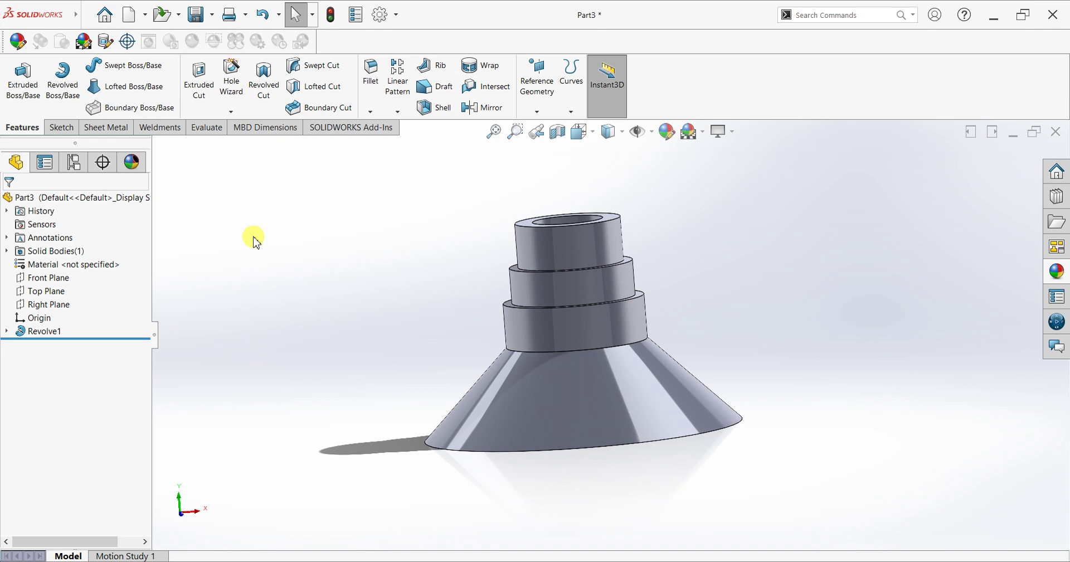
pyautogui.click(61, 128)
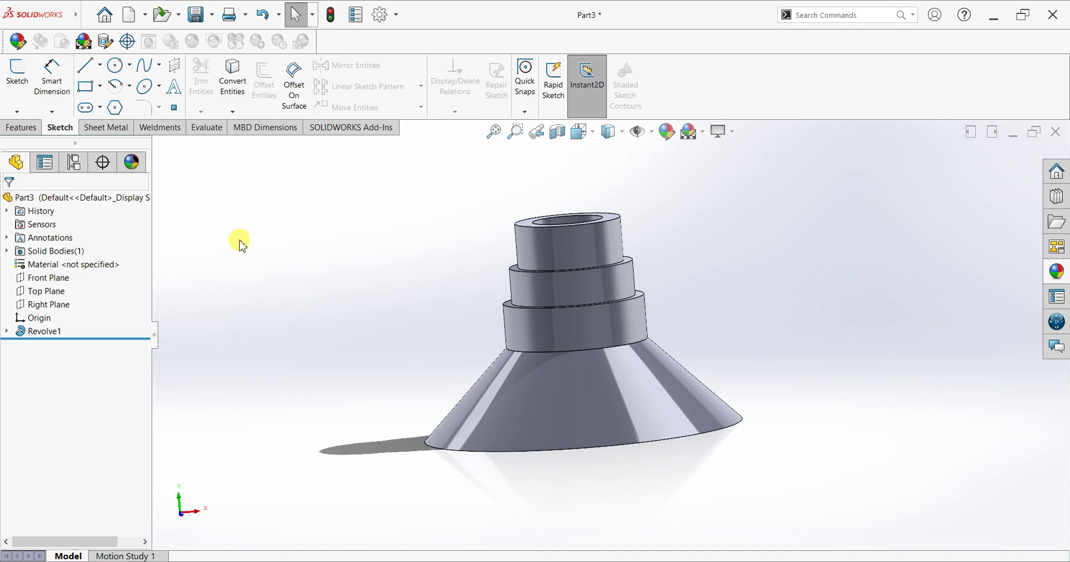
pyautogui.click(48, 277)
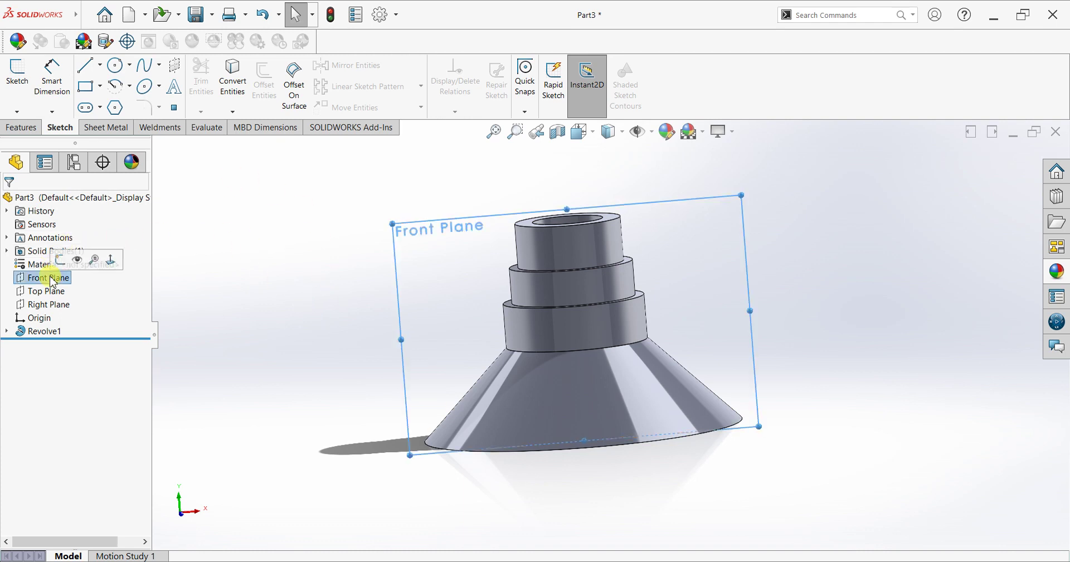
pyautogui.hotkey('ctrl', '8')
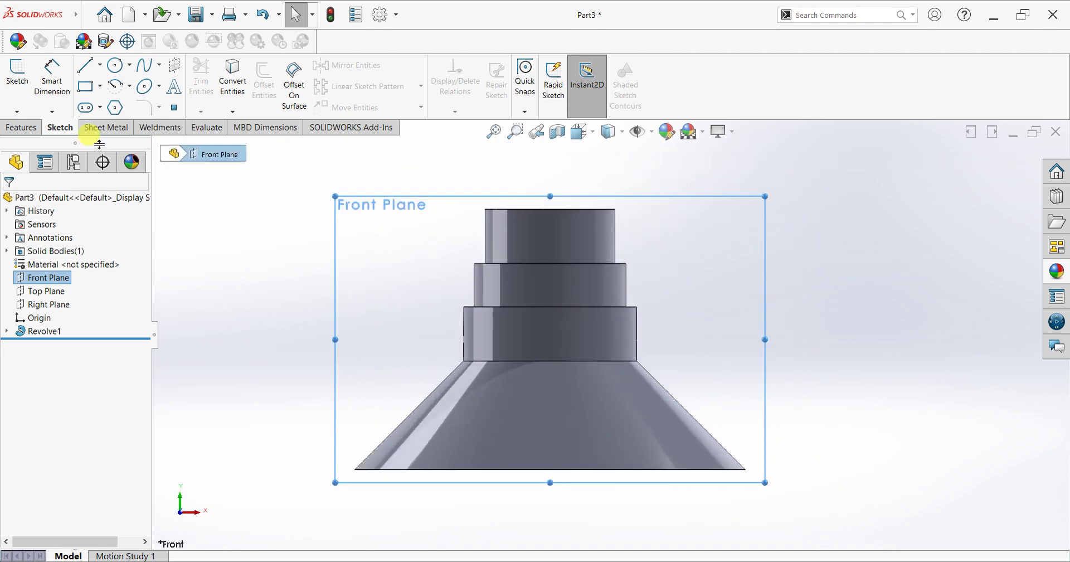
pyautogui.click(21, 127)
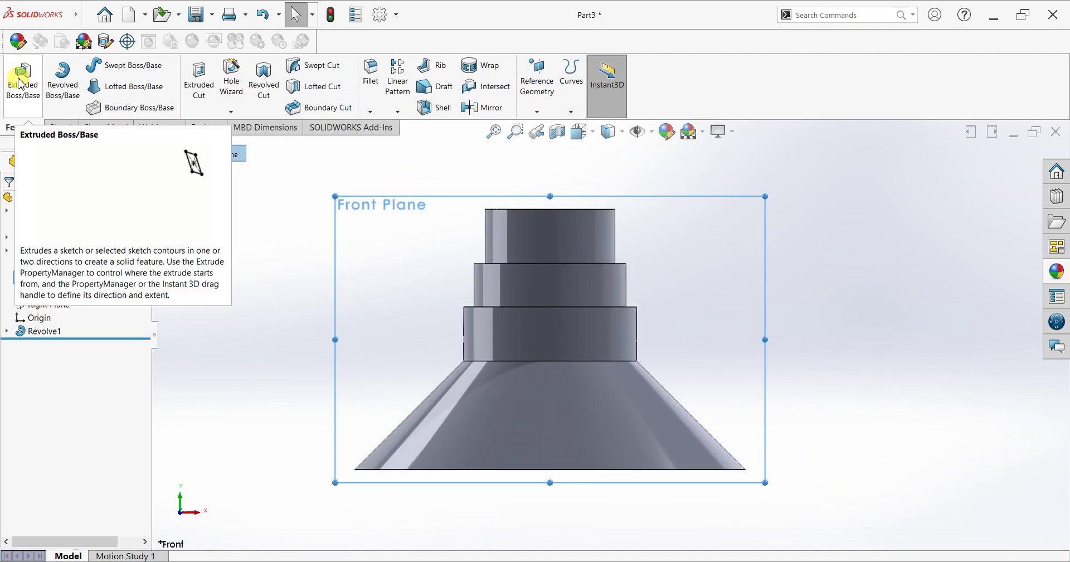
pyautogui.click(61, 131)
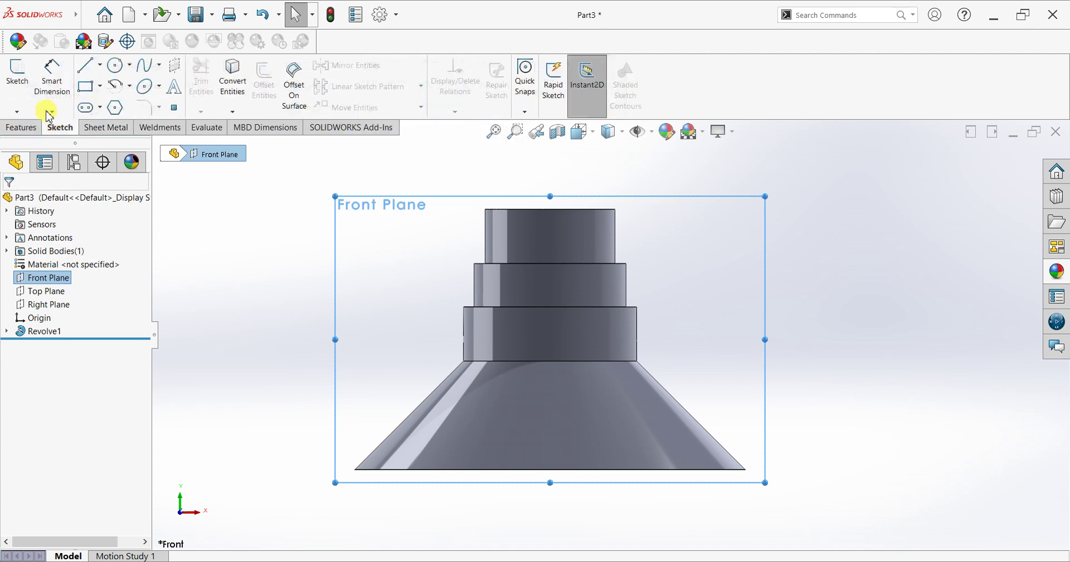
pyautogui.click(25, 78)
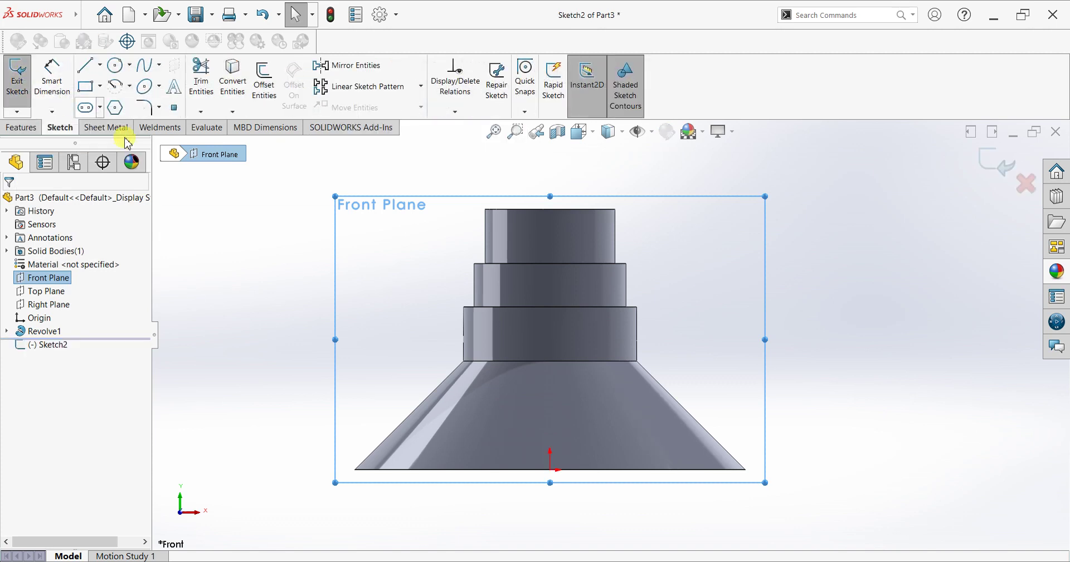
pyautogui.click(975, 154)
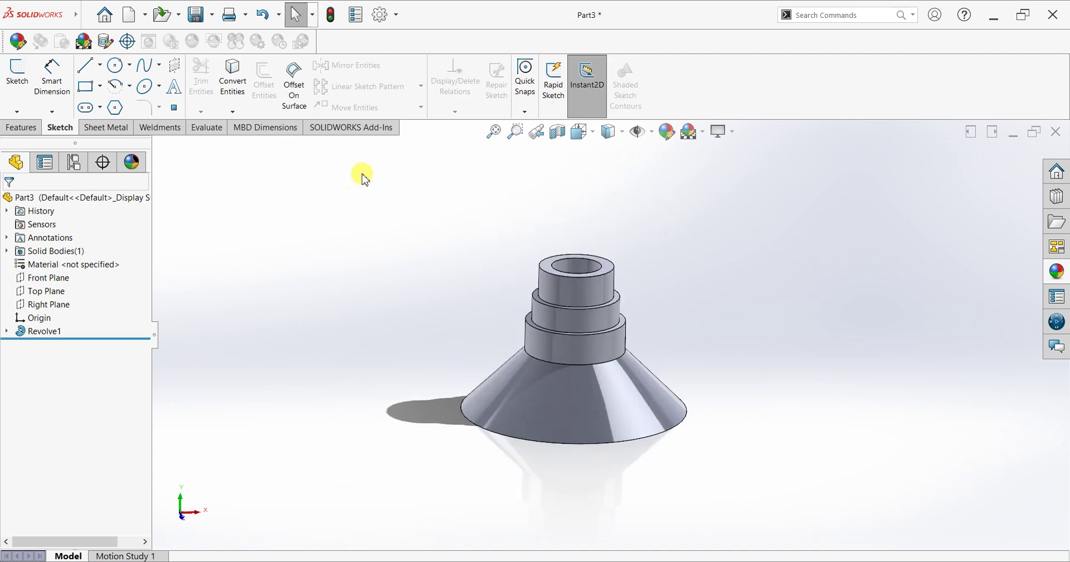
# Step: Section the funnel on the Front Plane, view it face-on, and start a new sketch
pyautogui.click(49, 278)
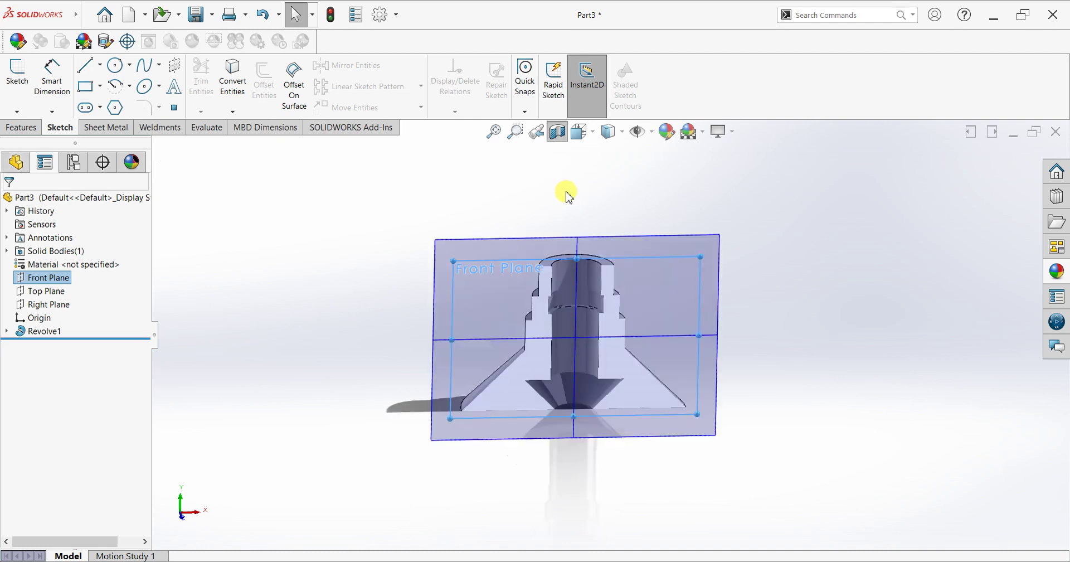
pyautogui.click(15, 201)
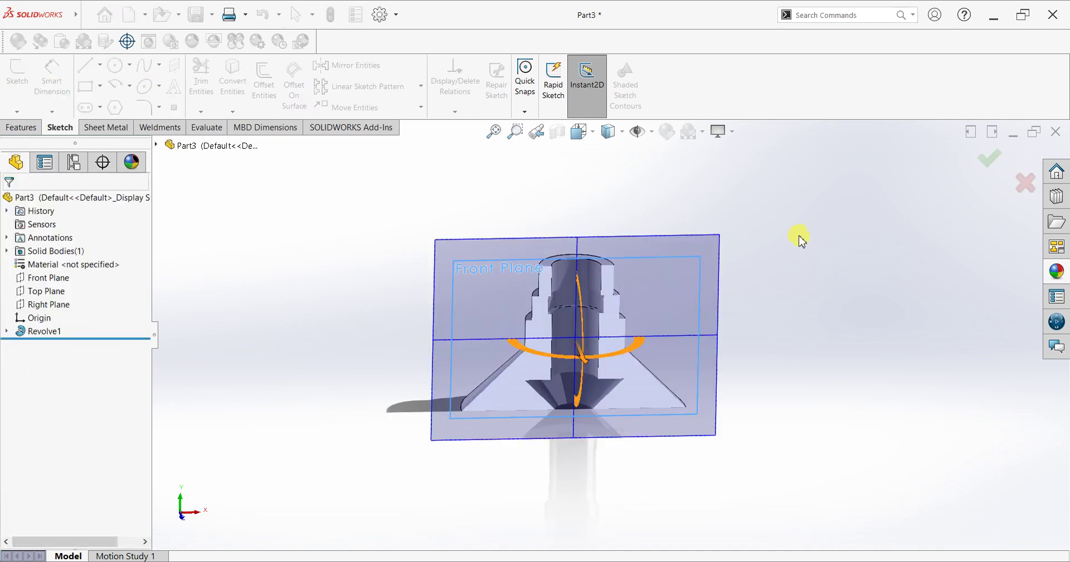
pyautogui.hotkey('ctrl', '1')
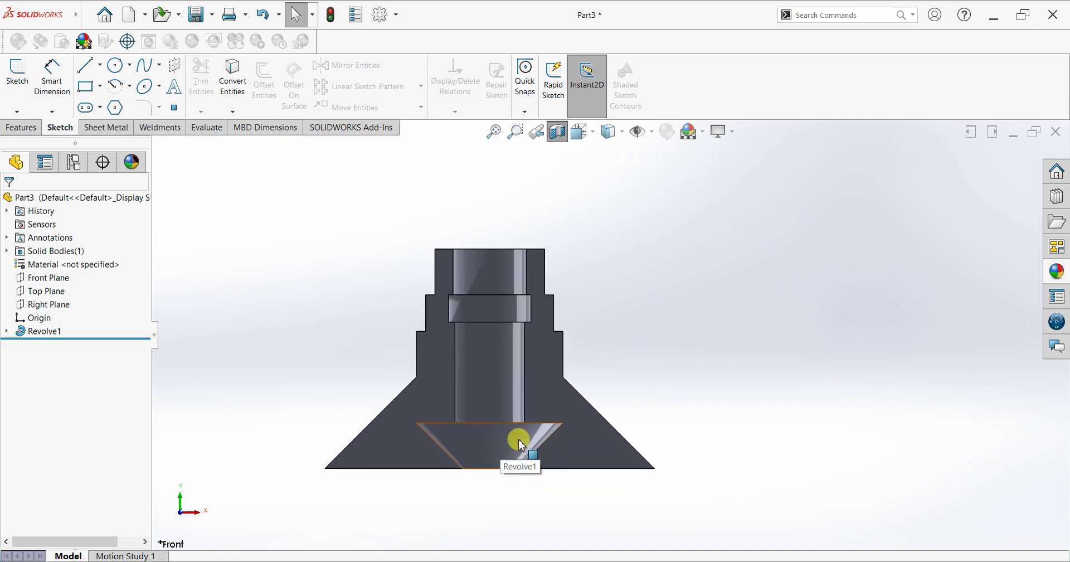
pyautogui.click(18, 71)
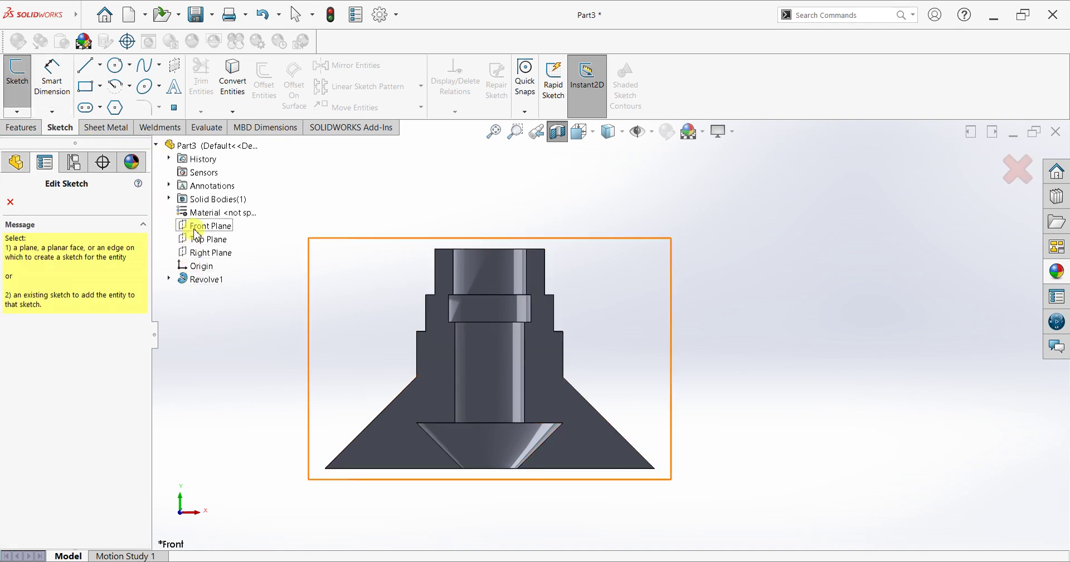
# Step: On the Front Plane, draw a closed trapezoid tracing the cone's bottom opening through the origin
pyautogui.click(195, 228)
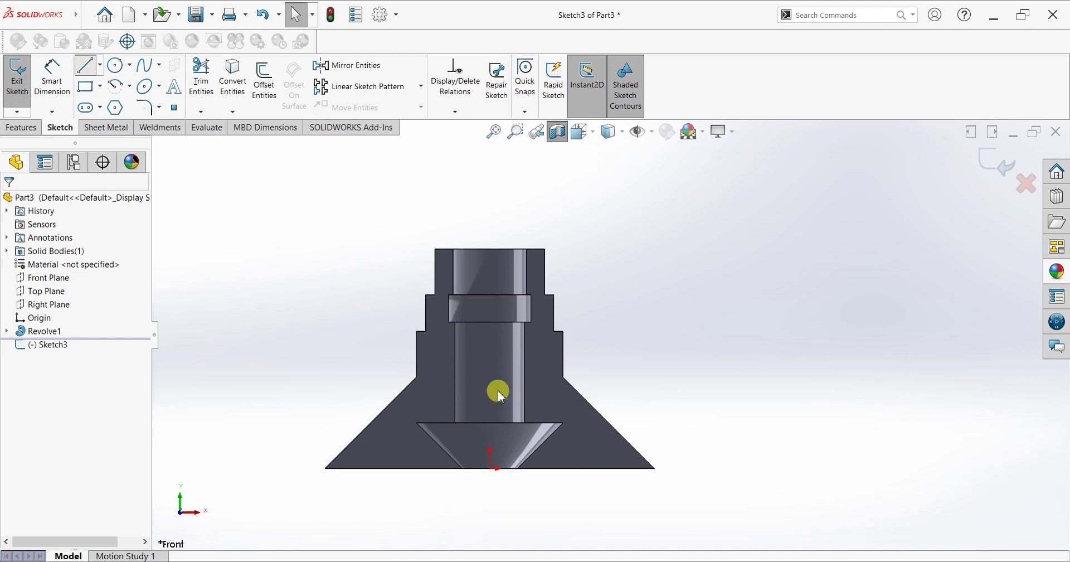
pyautogui.scroll(-3, 477, 473)
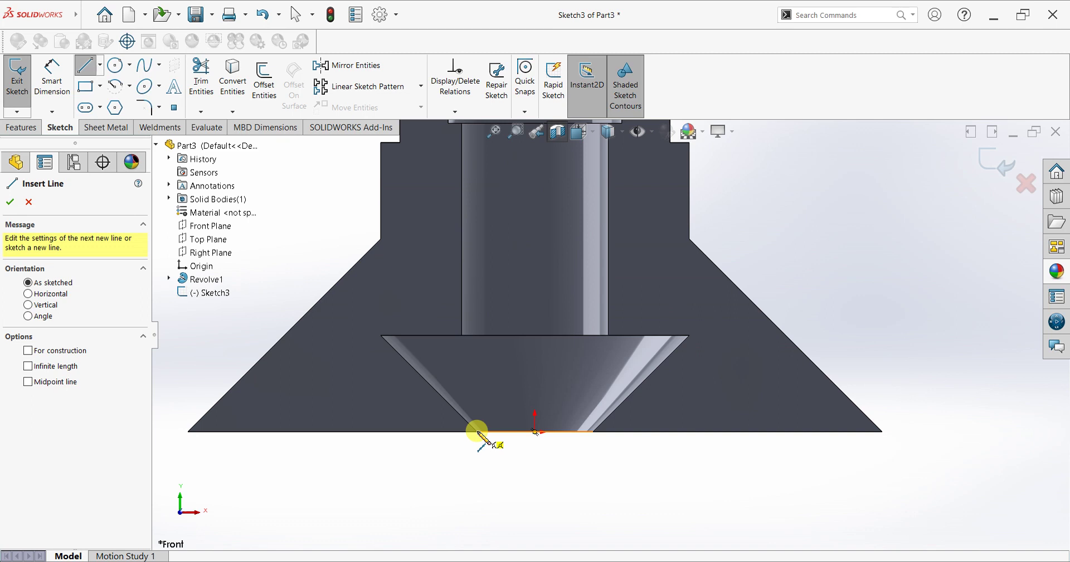
pyautogui.click(478, 431)
pyautogui.click(535, 432)
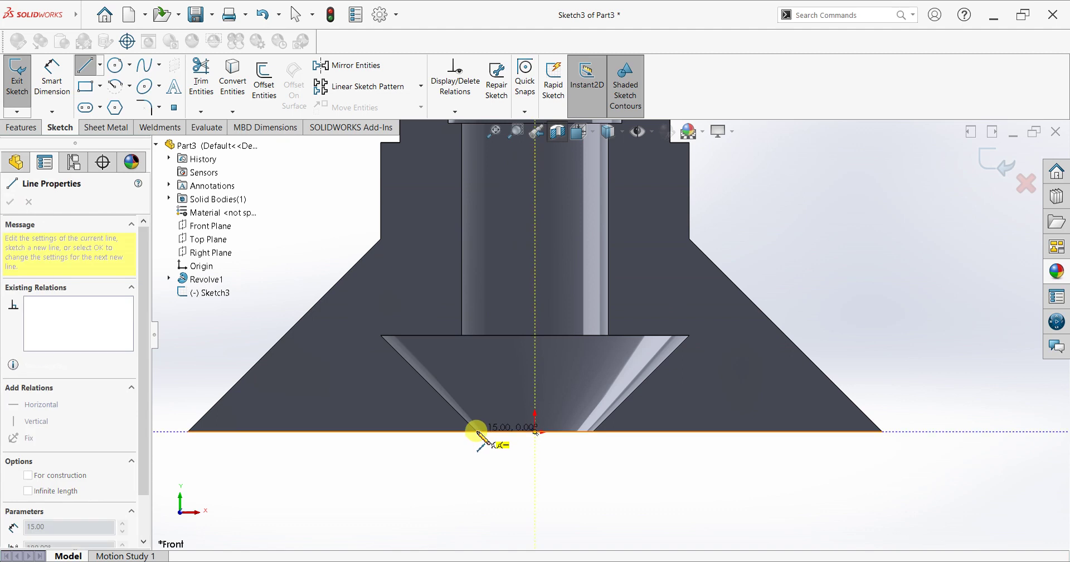
pyautogui.click(478, 432)
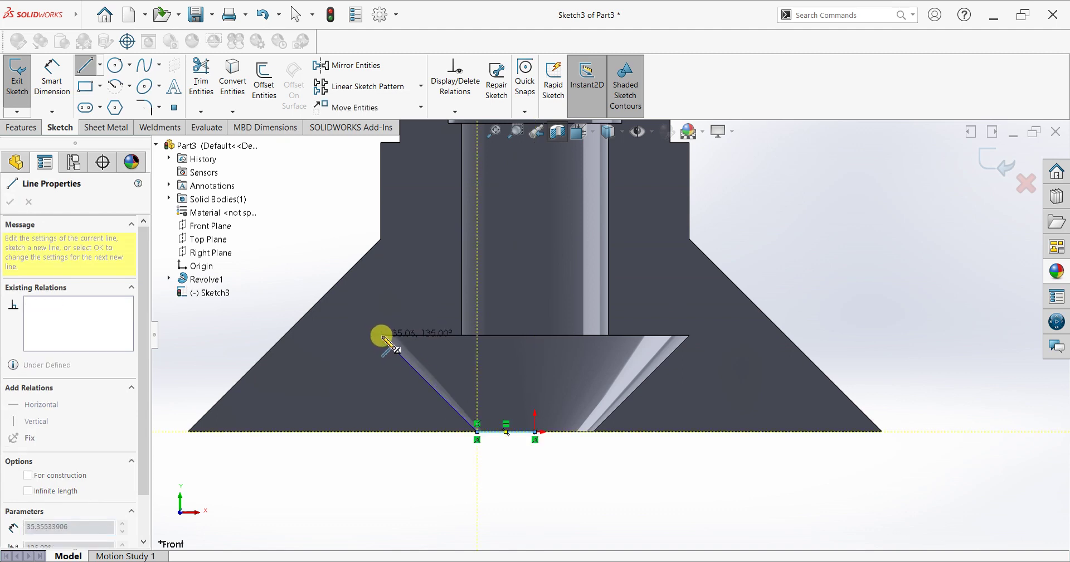
pyautogui.click(381, 336)
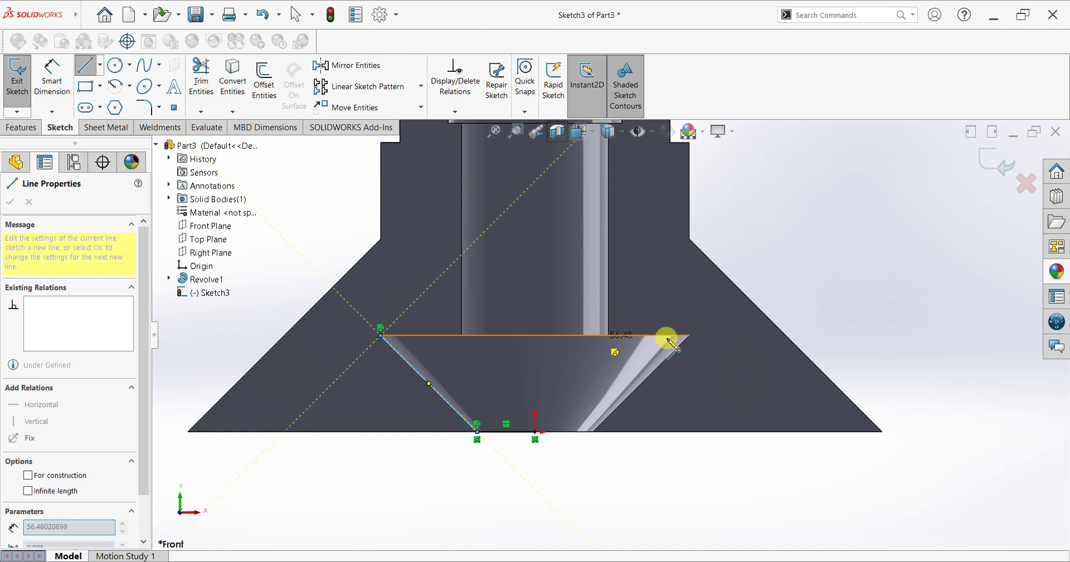
pyautogui.click(689, 335)
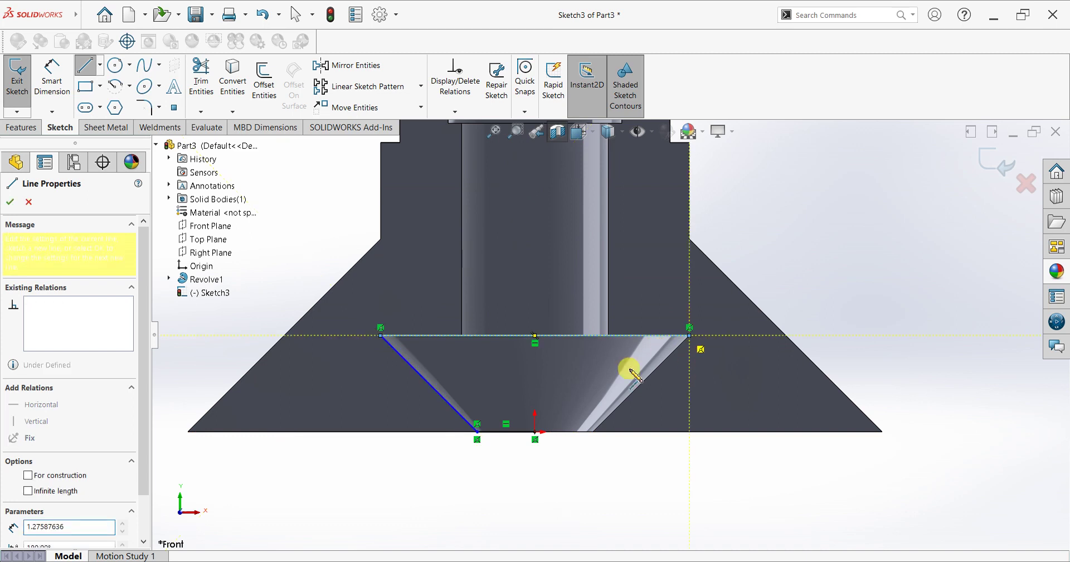
pyautogui.click(592, 431)
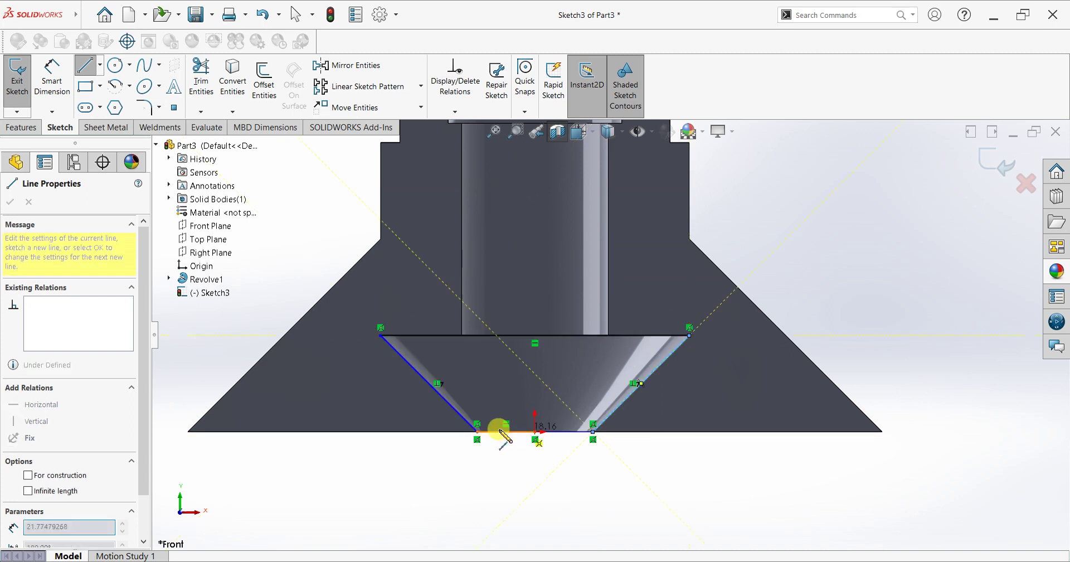
pyautogui.click(477, 431)
pyautogui.rightClick(807, 223)
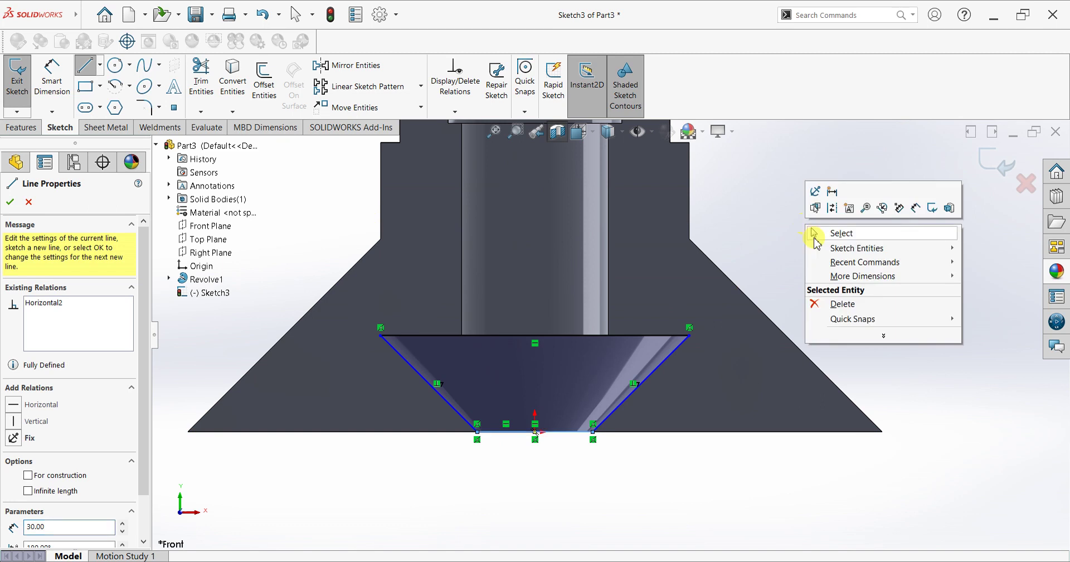
pyautogui.click(815, 239)
pyautogui.click(21, 130)
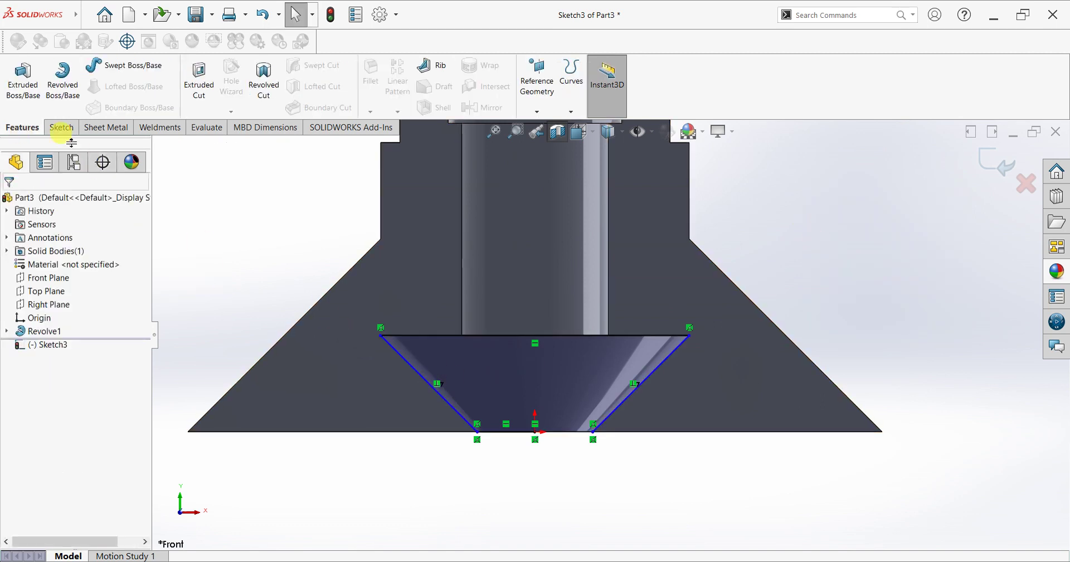
# Step: Extrude-cut the trapezoid region Mid Plane, 200 mm deep, through the funnel base
pyautogui.click(195, 93)
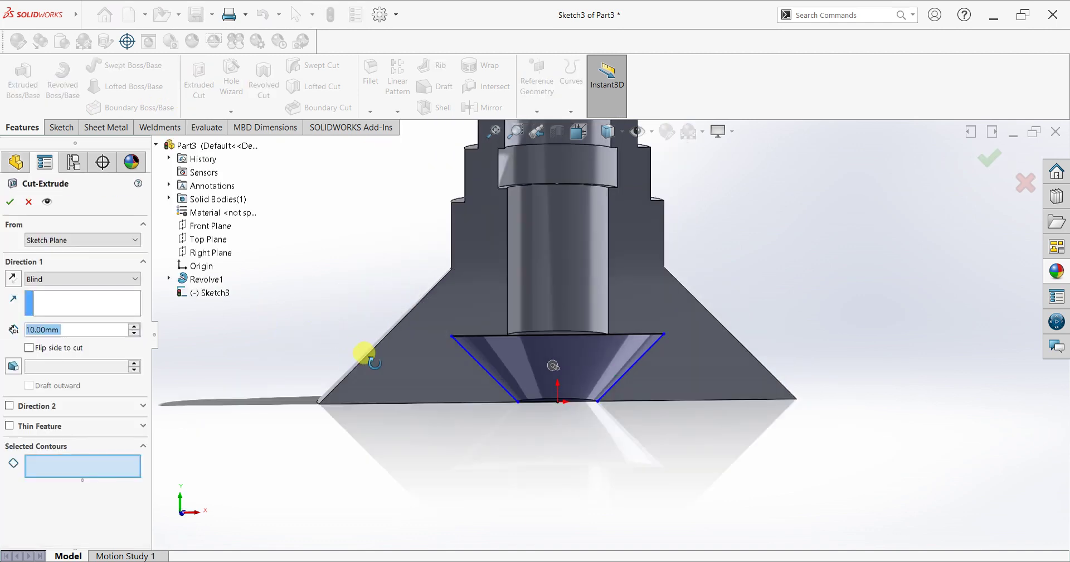
pyautogui.click(71, 279)
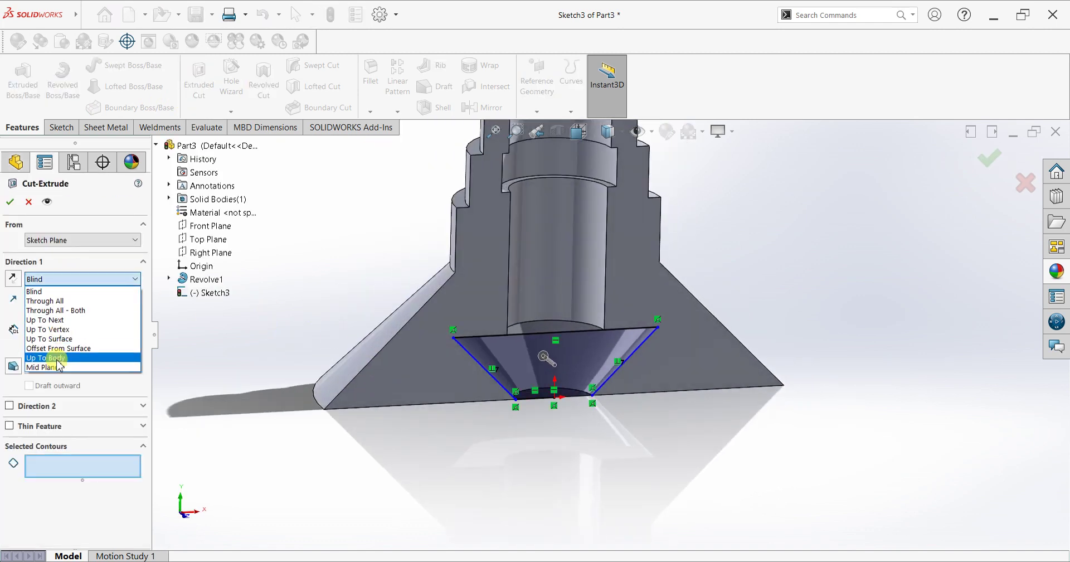
pyautogui.click(44, 367)
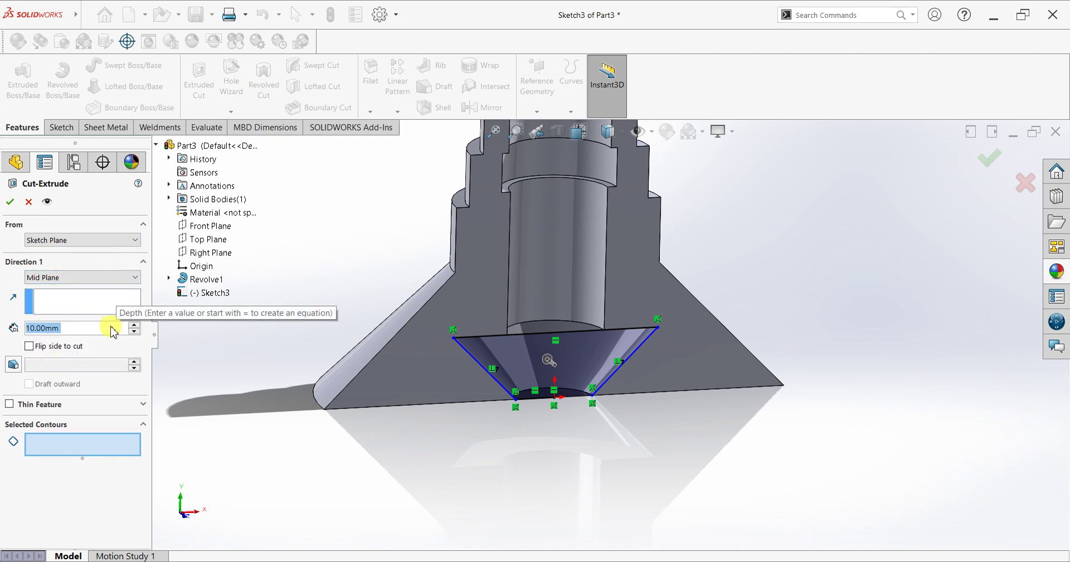
pyautogui.write('100')
pyautogui.press('Return')
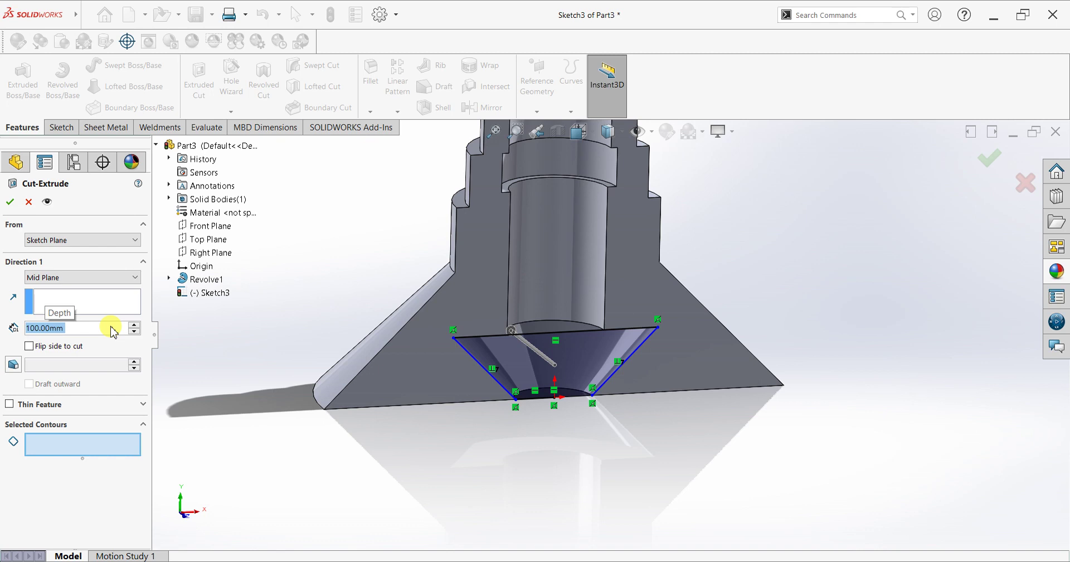
pyautogui.click(91, 446)
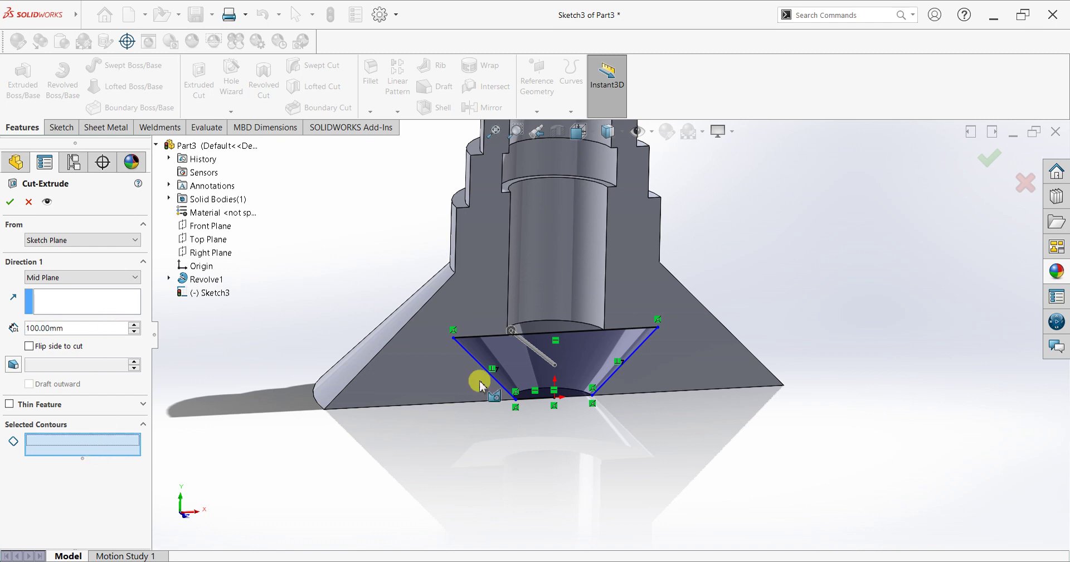
pyautogui.click(490, 370)
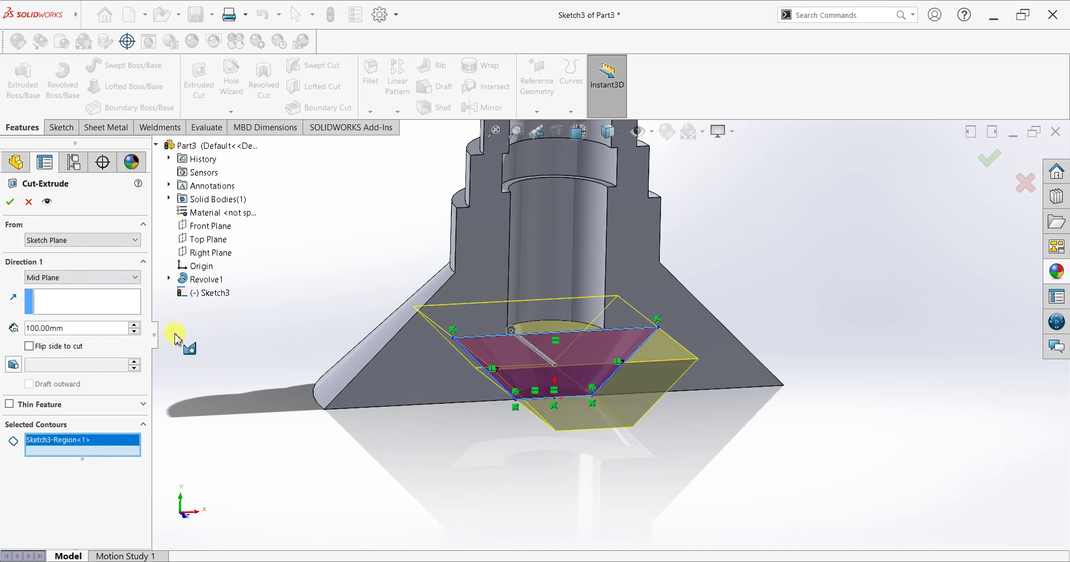
pyautogui.moveTo(175, 337); pyautogui.dragTo(96, 378, button='middle')
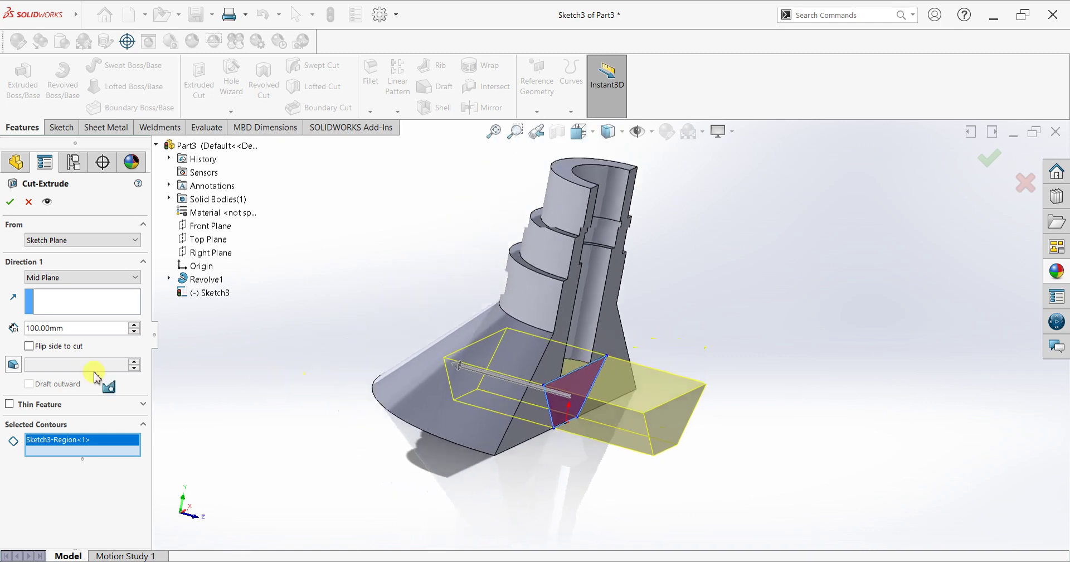
pyautogui.write('200')
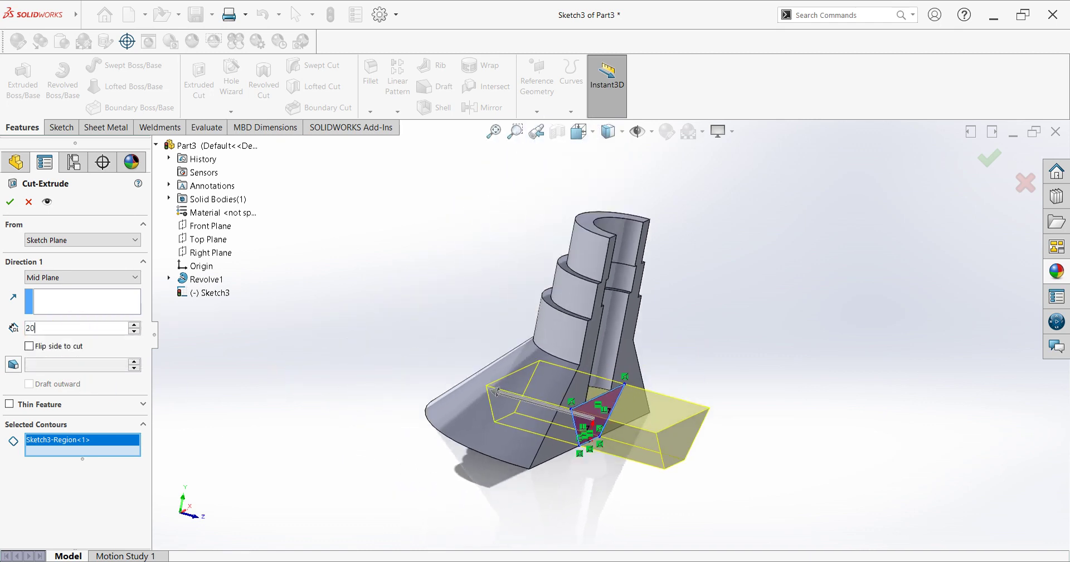
pyautogui.press('Return')
pyautogui.click(10, 202)
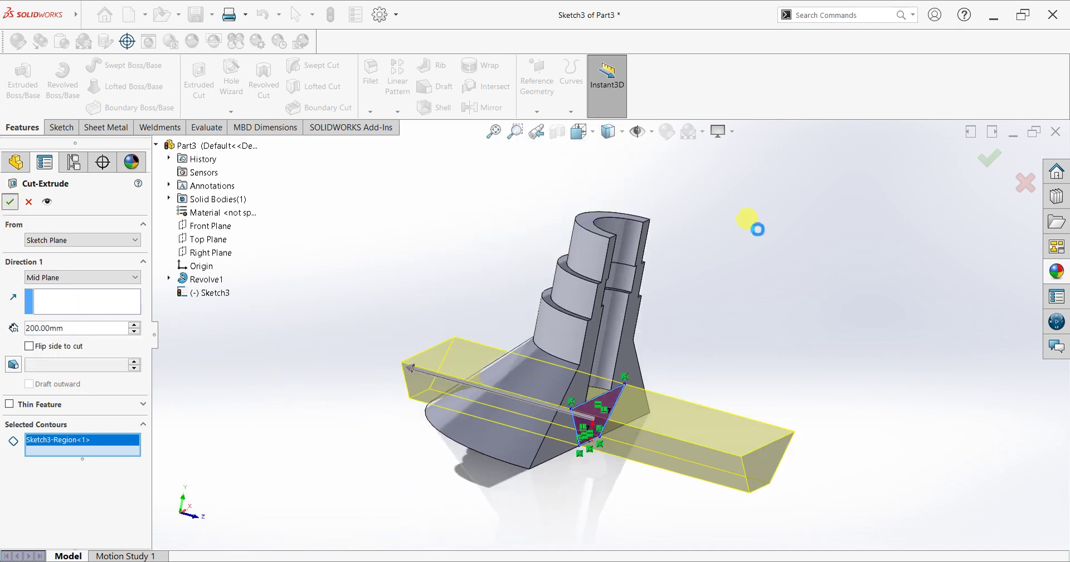
# Step: Turn off the section view and orbit to inspect the notched conical base
pyautogui.moveTo(741, 277); pyautogui.dragTo(720, 247, button='middle')
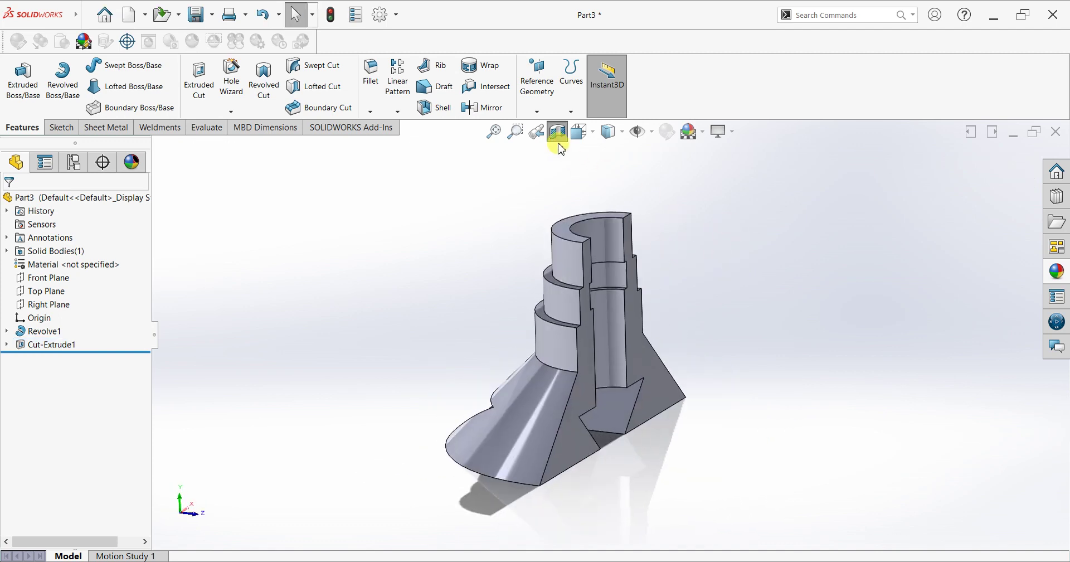
pyautogui.click(557, 132)
pyautogui.moveTo(747, 322)
pyautogui.mouseDown(button='middle')
pyautogui.moveTo(690, 347)
pyautogui.moveTo(676, 222)
pyautogui.moveTo(625, 219)
pyautogui.moveTo(735, 303)
pyautogui.moveTo(771, 318)
pyautogui.moveTo(840, 310)
pyautogui.moveTo(711, 335)
pyautogui.moveTo(754, 329)
pyautogui.moveTo(755, 288)
pyautogui.moveTo(707, 327)
pyautogui.moveTo(707, 341)
pyautogui.mouseUp(button='middle')
pyautogui.click(577, 241)
# Step: Start a sketch on the Front Plane and draw a circle on the axis near the top
pyautogui.click(753, 246)
pyautogui.scroll(1, 752, 246)
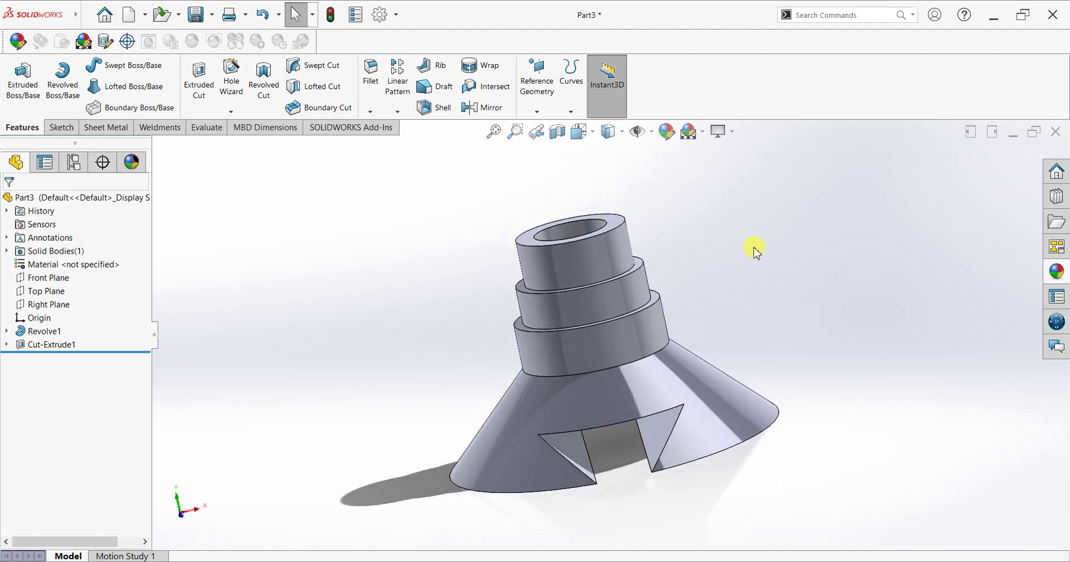
pyautogui.click(61, 278)
pyautogui.hotkey('ctrl', '8')
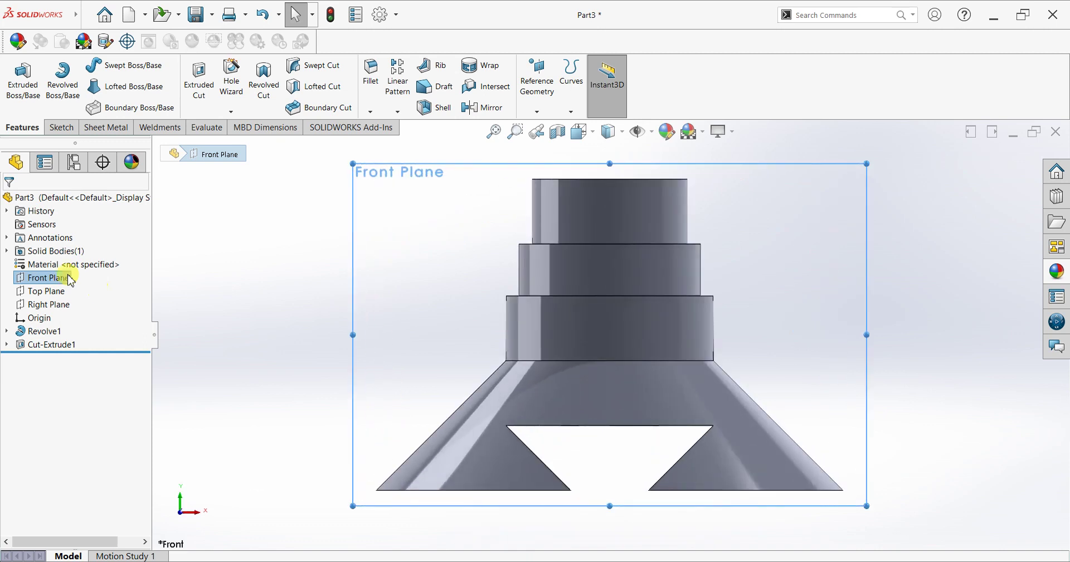
pyautogui.click(56, 127)
pyautogui.click(28, 93)
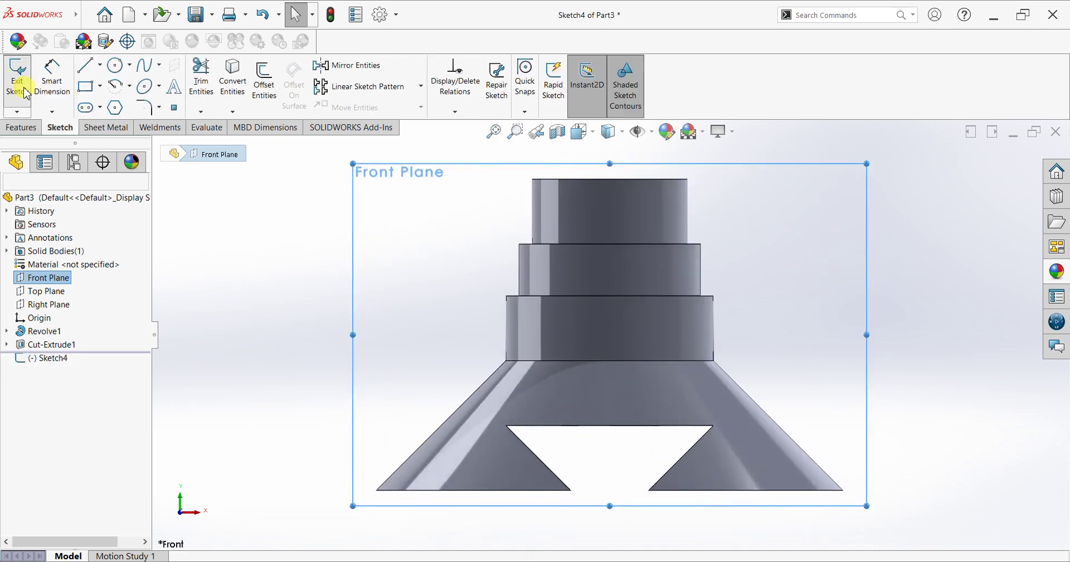
pyautogui.click(116, 65)
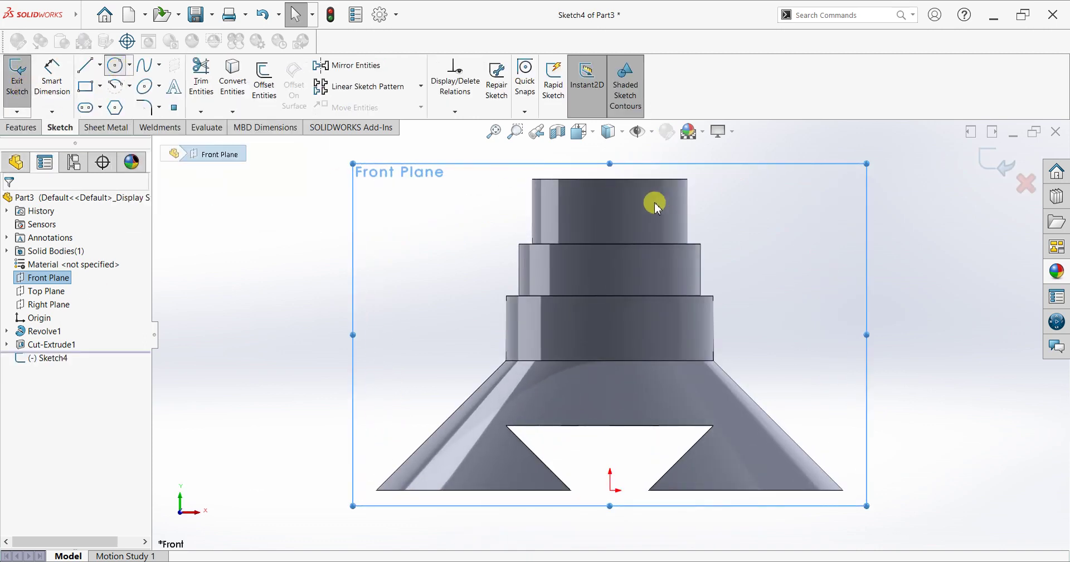
pyautogui.click(610, 207)
pyautogui.click(616, 226)
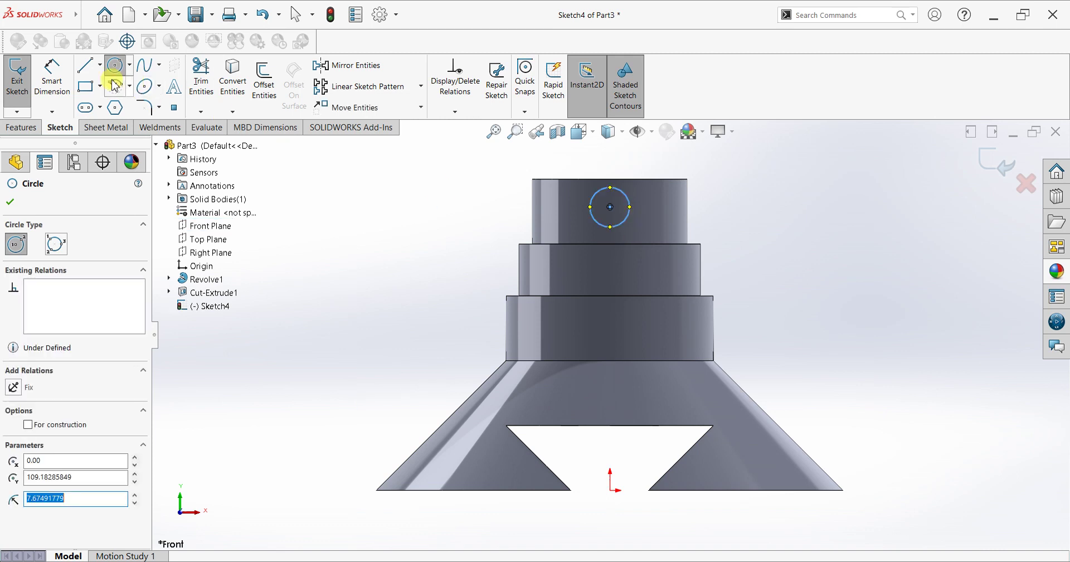
# Step: Give the circle a 15 mm diameter, centred 12 mm below the top edge, and start an Extruded Cut
pyautogui.click(52, 78)
pyautogui.click(630, 203)
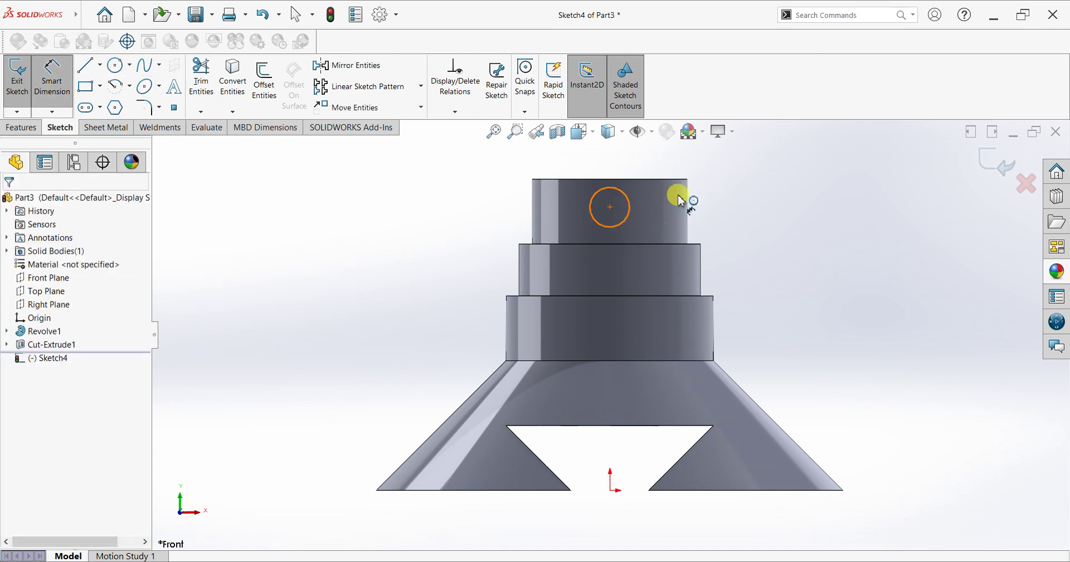
pyautogui.click(748, 205)
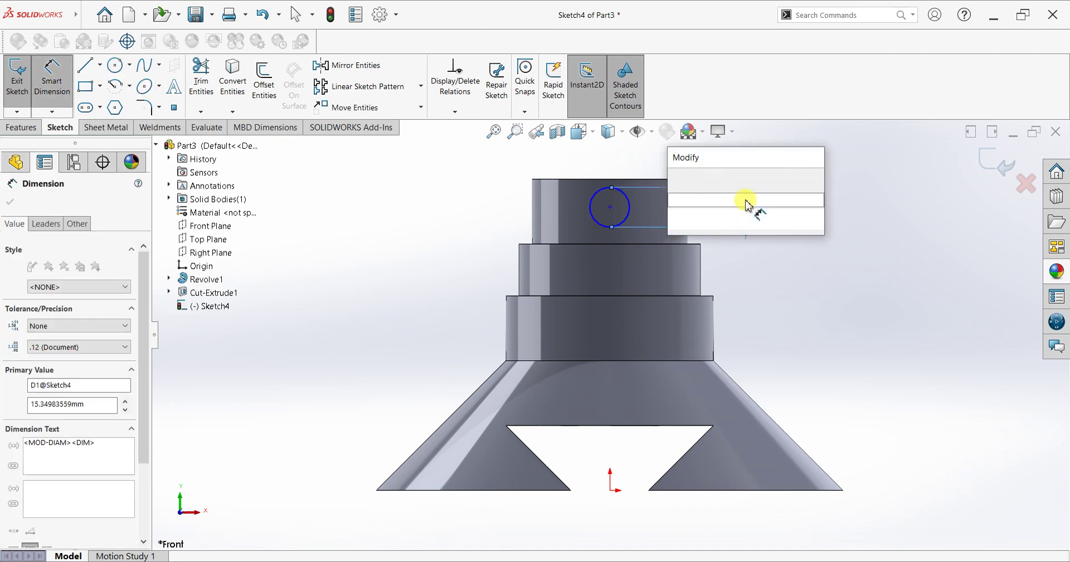
pyautogui.write('15')
pyautogui.press('Return')
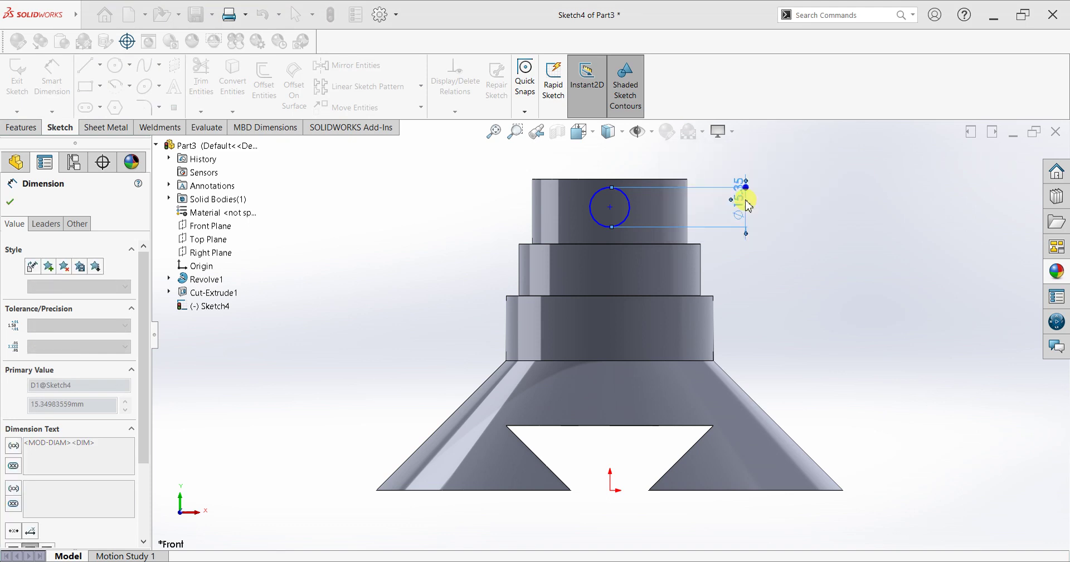
pyautogui.click(677, 179)
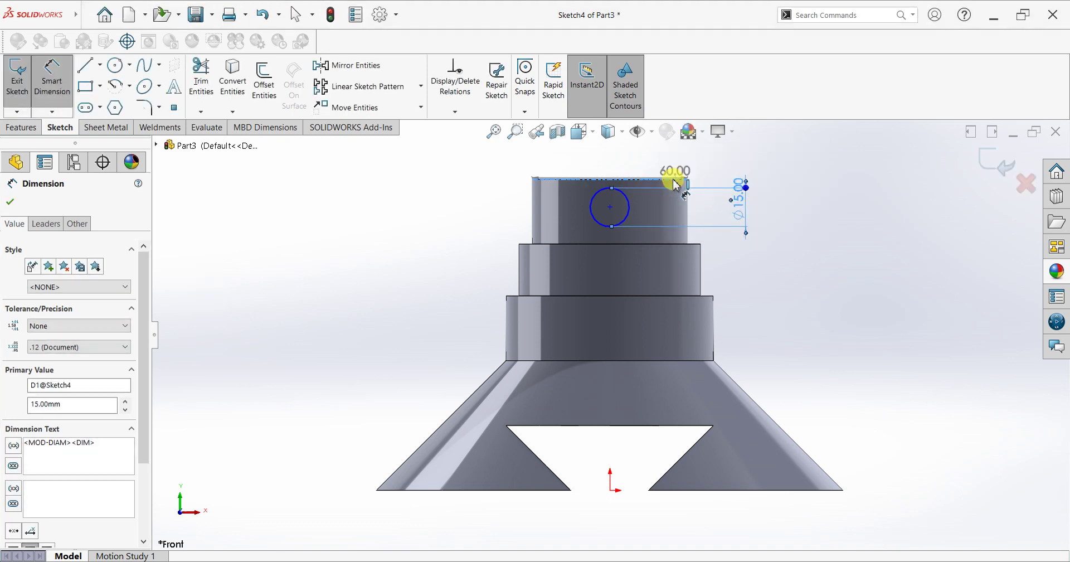
pyautogui.click(611, 207)
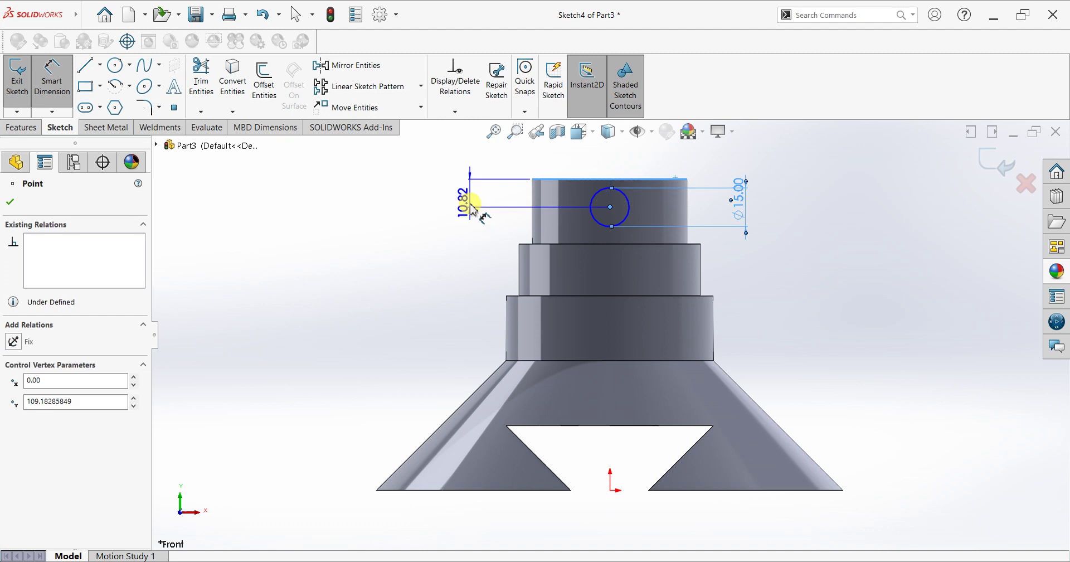
pyautogui.click(470, 206)
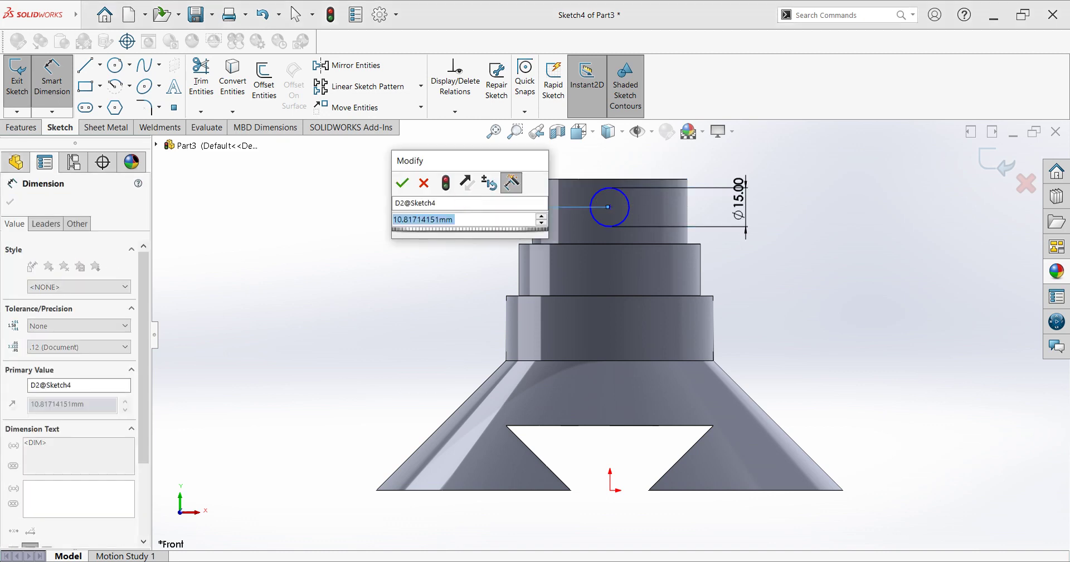
pyautogui.press('Return')
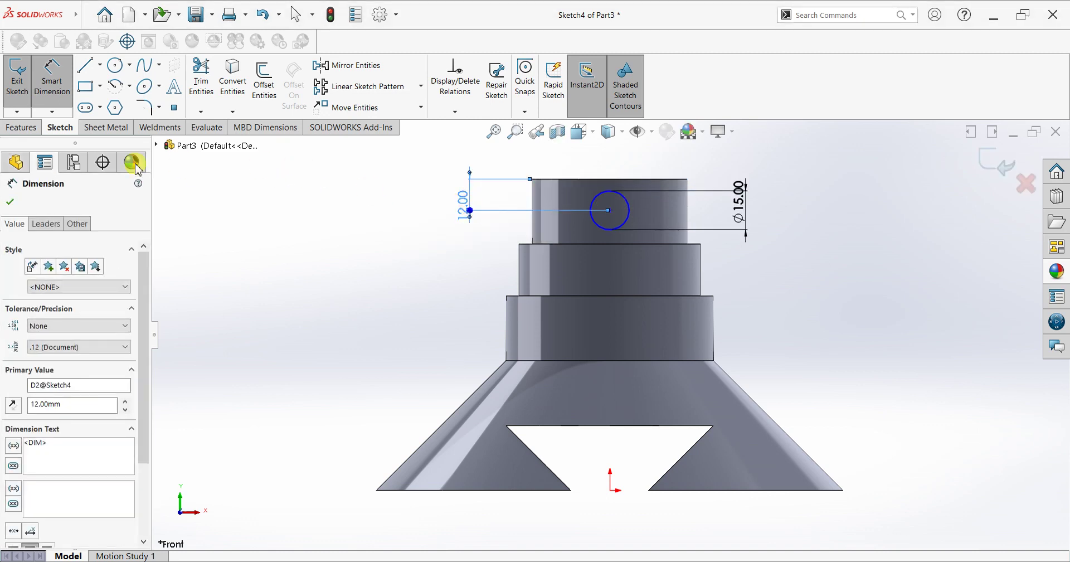
pyautogui.click(10, 201)
pyautogui.click(23, 128)
pyautogui.click(199, 106)
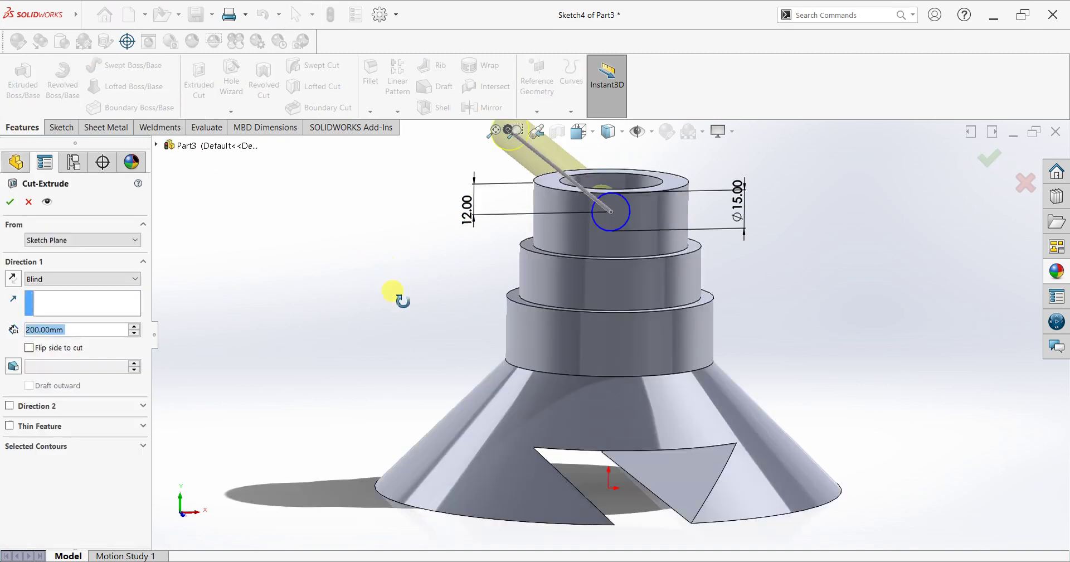
# Step: Make the cross-hole cut Mid Plane to create Cut-Extrude2, then fit the part in view
pyautogui.click(114, 282)
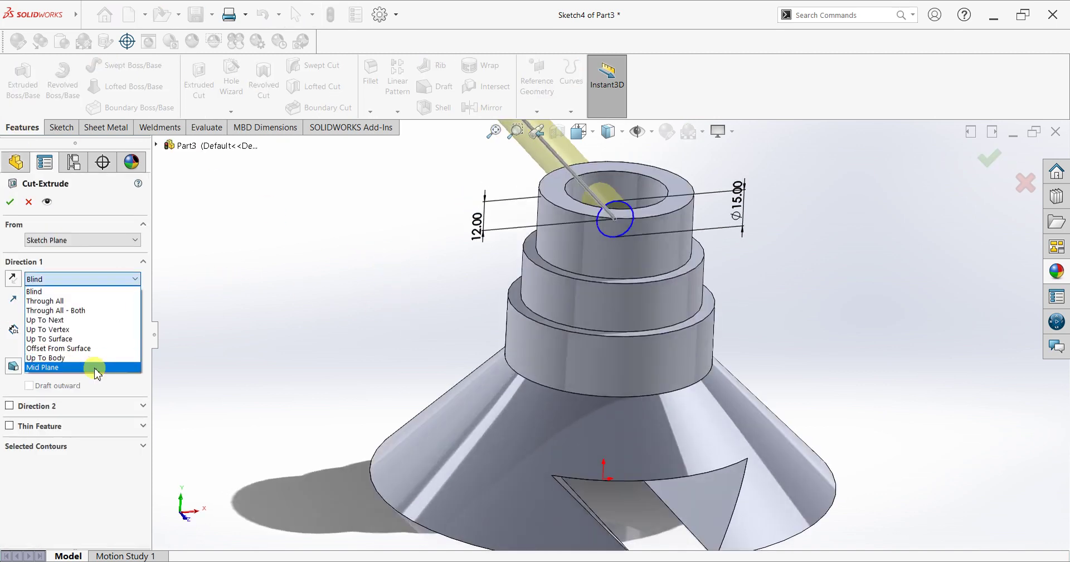
pyautogui.click(105, 368)
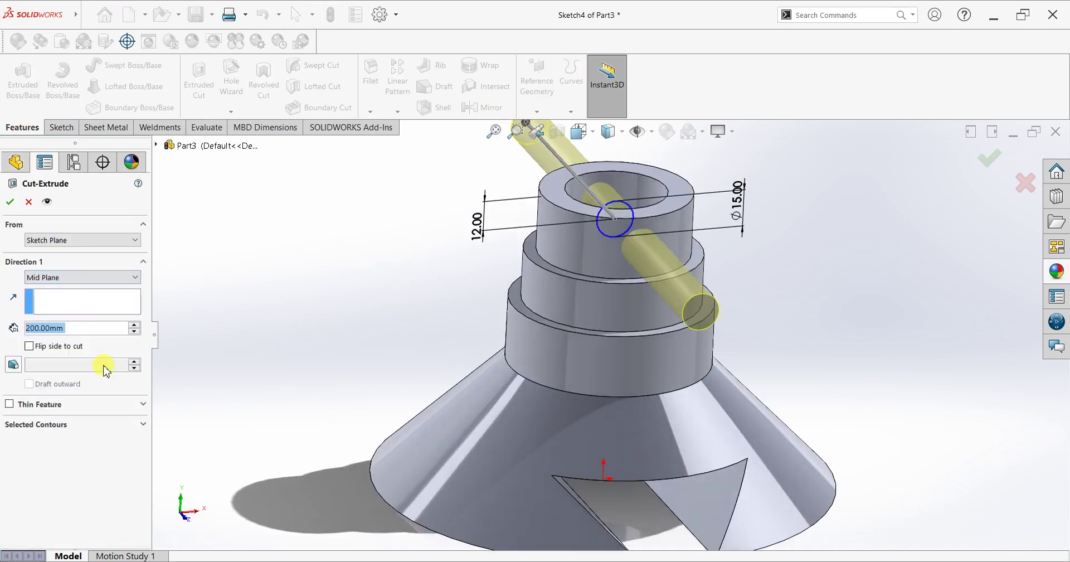
pyautogui.click(11, 203)
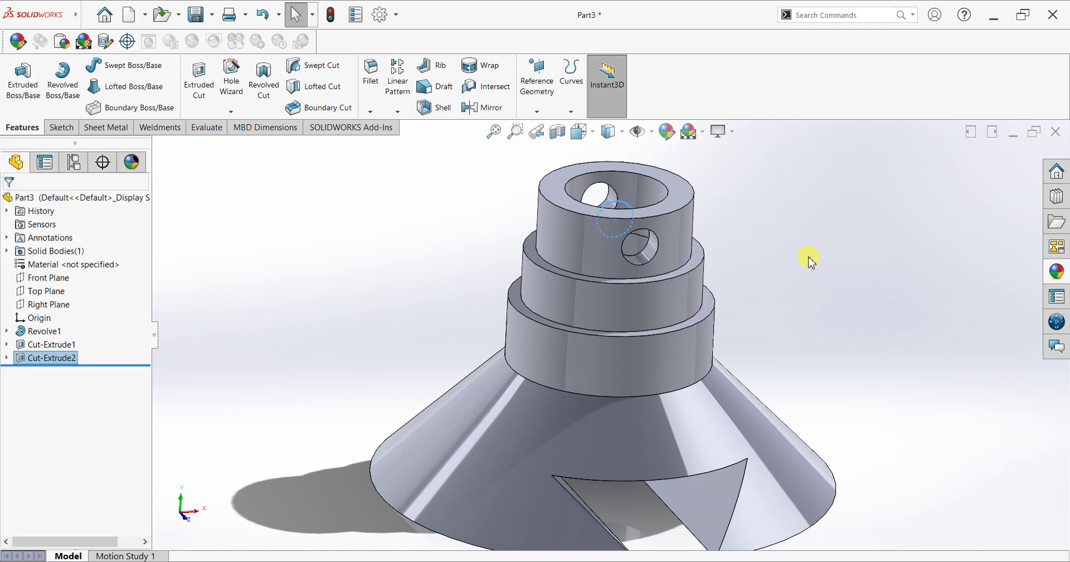
pyautogui.moveTo(809, 260); pyautogui.dragTo(824, 256, button='middle')
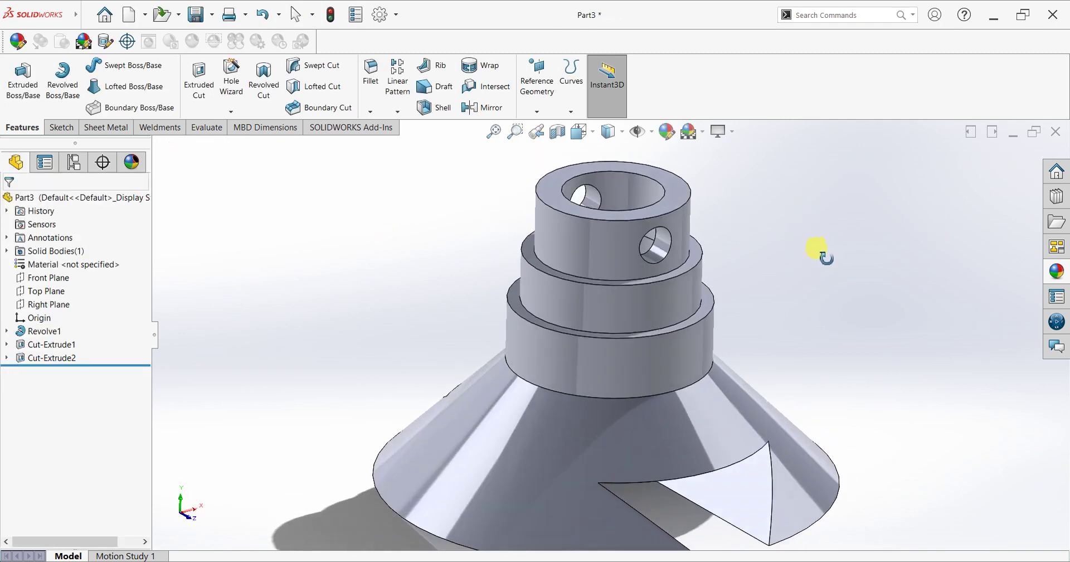
pyautogui.press('f')
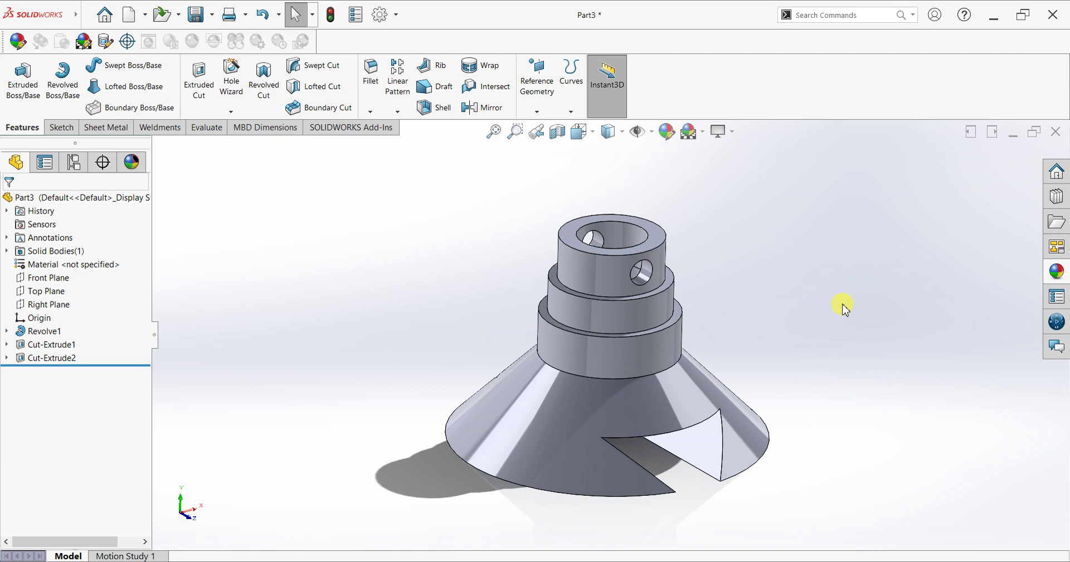
pyautogui.scroll(-2, 842, 305)
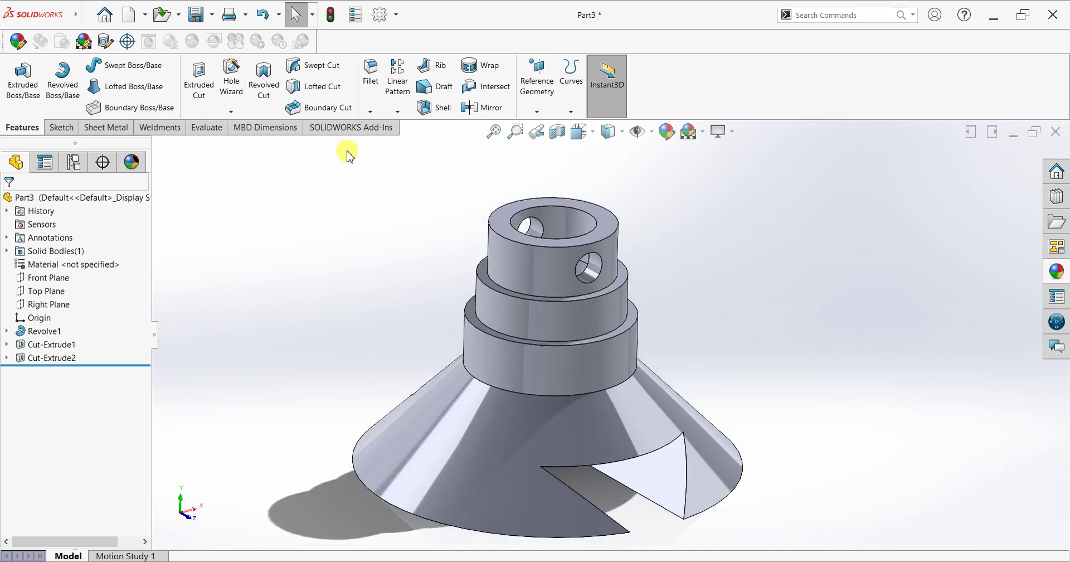
pyautogui.click(370, 113)
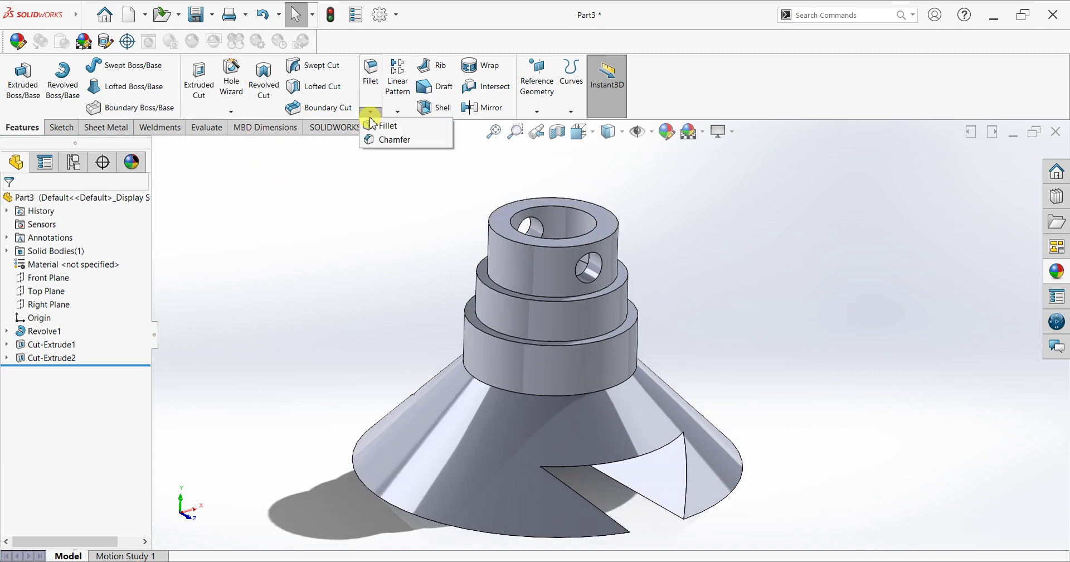
# Step: Start a 2 mm chamfer and drop the mistakenly picked neck-to-cone edge
pyautogui.click(396, 234)
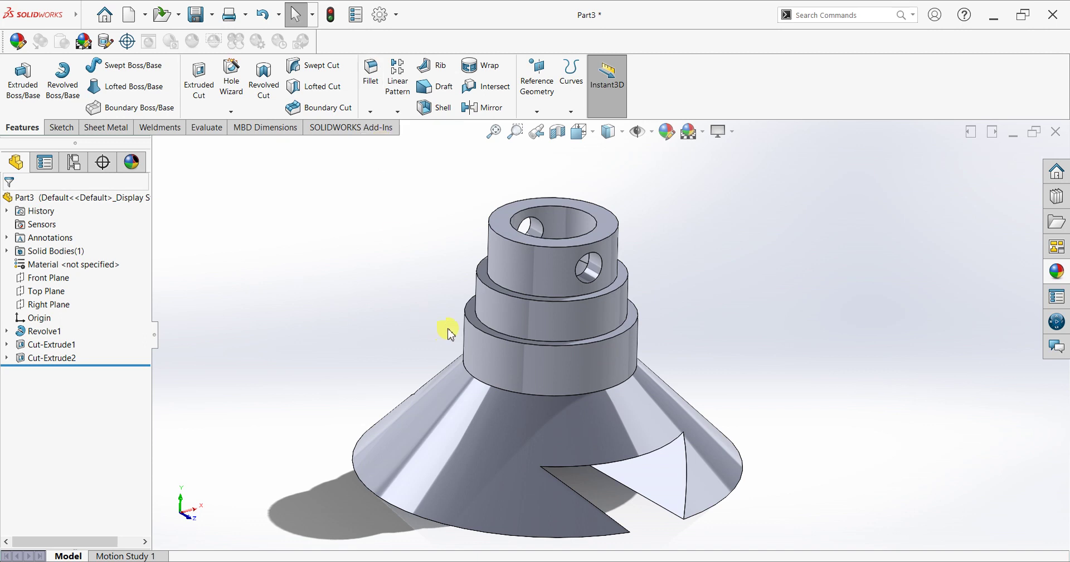
pyautogui.click(575, 396)
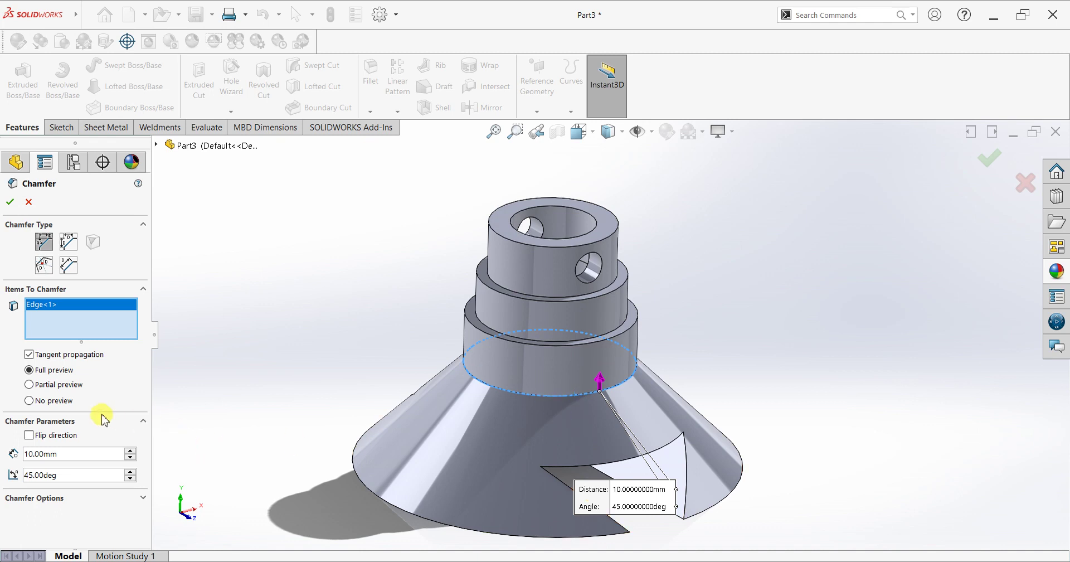
pyautogui.write('2')
pyautogui.press('Return')
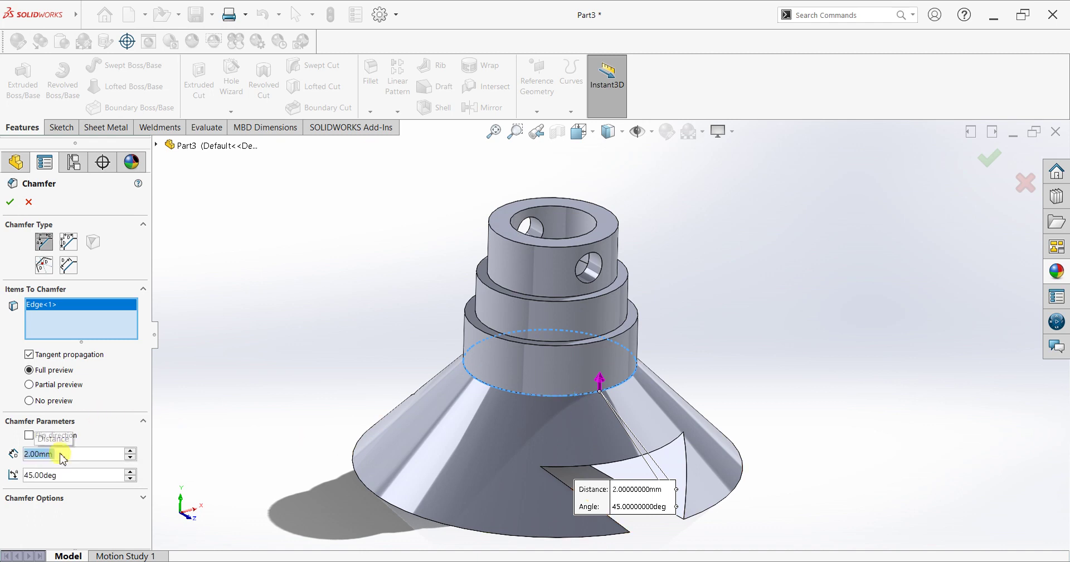
pyautogui.click(65, 312)
pyautogui.press('Delete')
# Step: Add the inner and outer top rim edges and apply the 2 mm chamfer
pyautogui.scroll(-3, 513, 247)
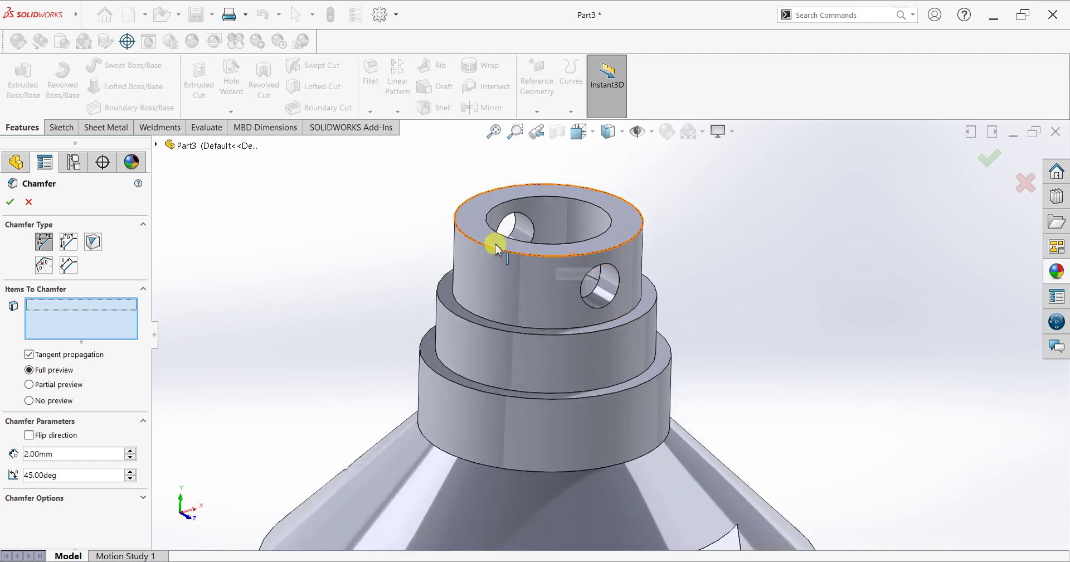
pyautogui.click(493, 213)
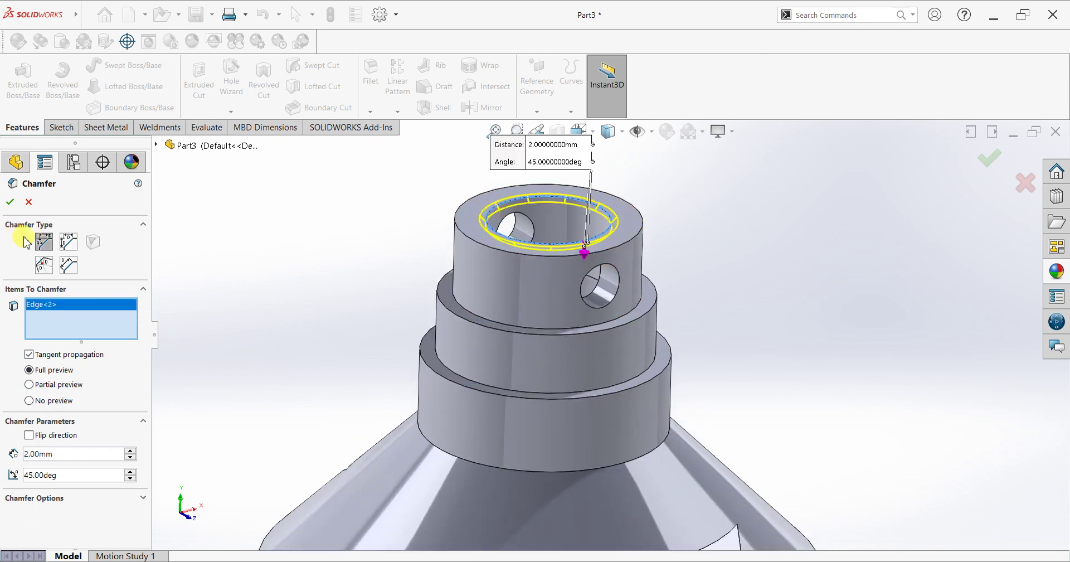
pyautogui.click(474, 245)
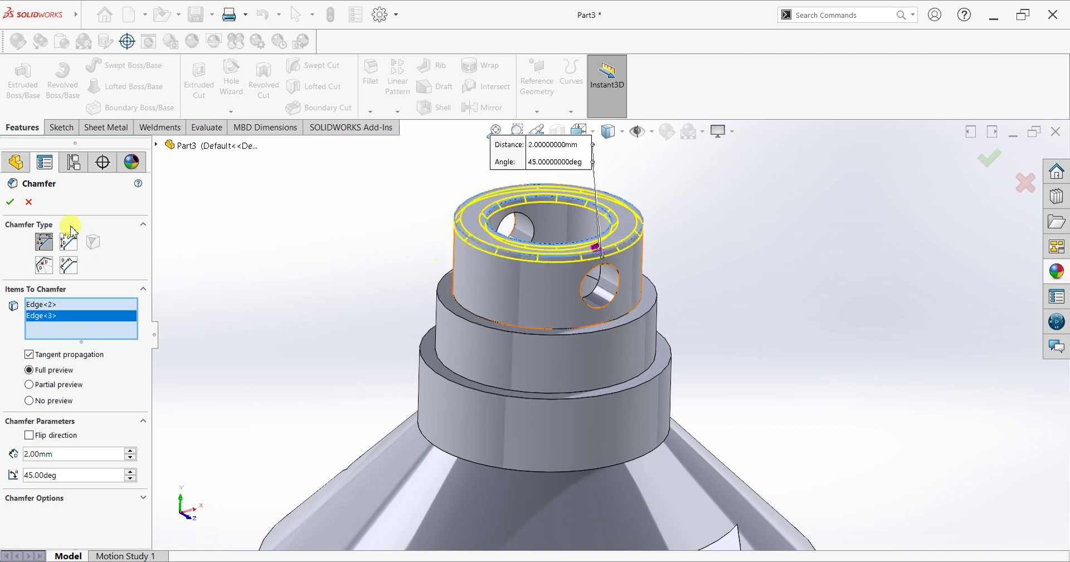
pyautogui.press('Return')
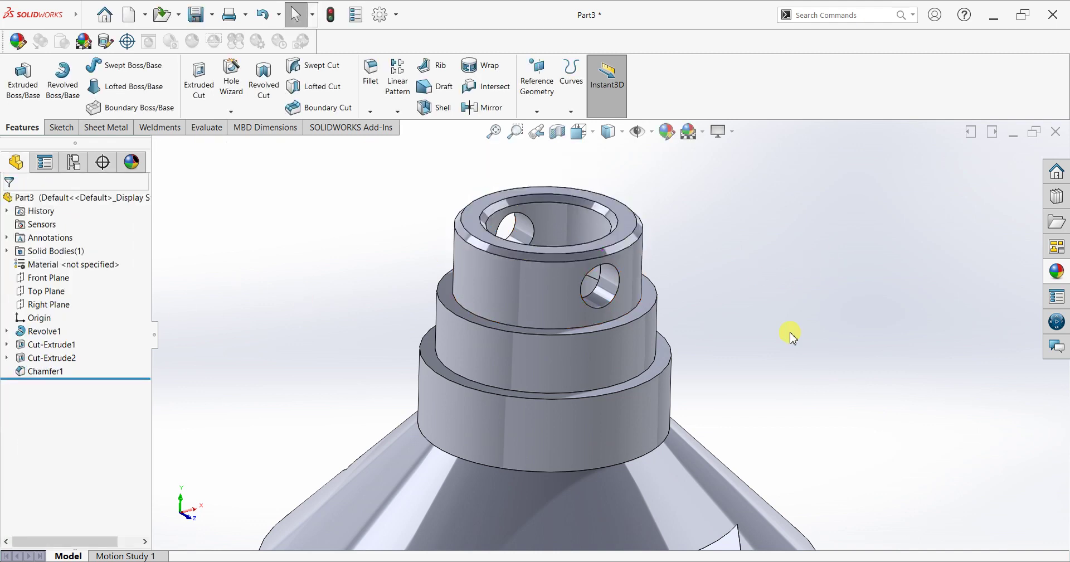
pyautogui.press('f')
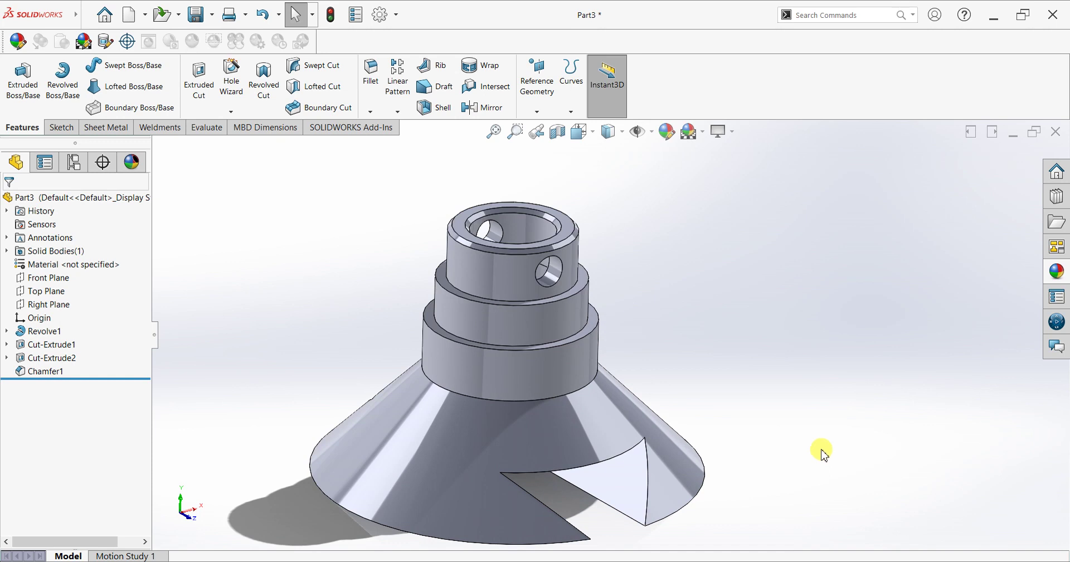
pyautogui.scroll(2, 823, 452)
pyautogui.scroll(2, 794, 430)
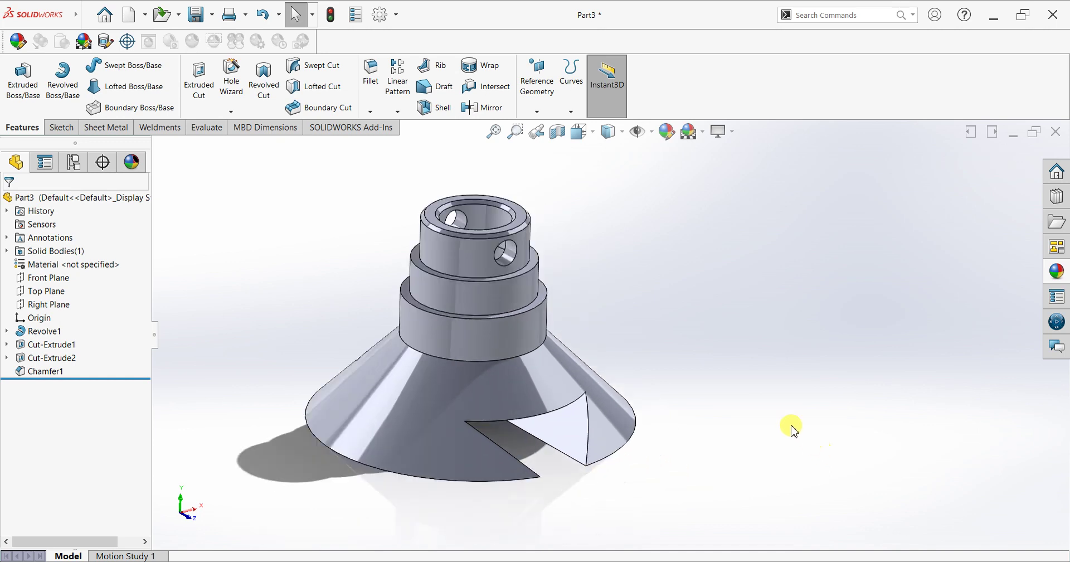
pyautogui.rightClick(61, 265)
# Step: Assign AISI 321 Annealed Stainless Steel (SS) as the part material
pyautogui.click(89, 270)
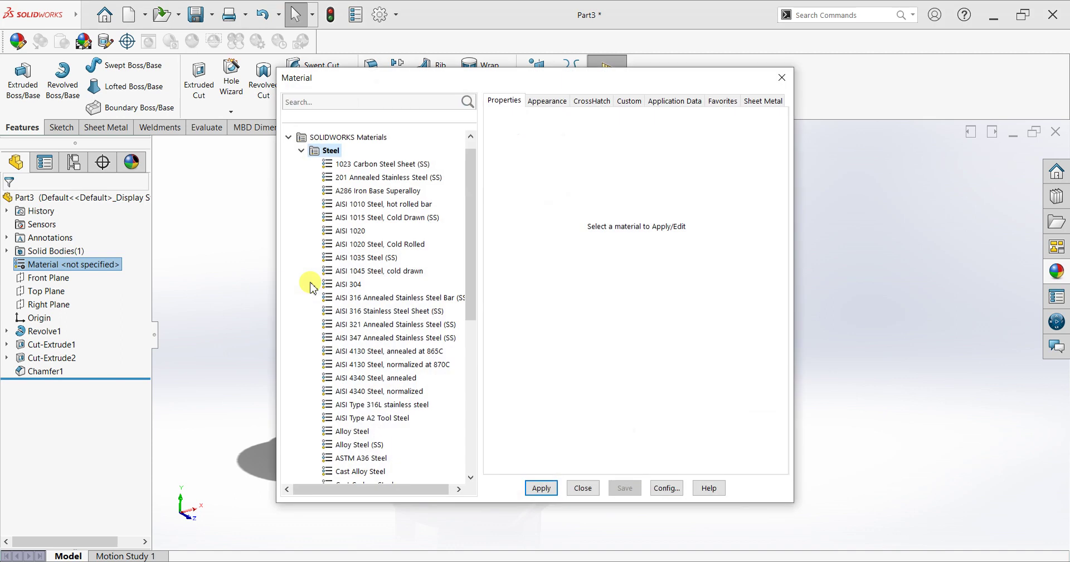
pyautogui.click(382, 324)
pyautogui.click(541, 489)
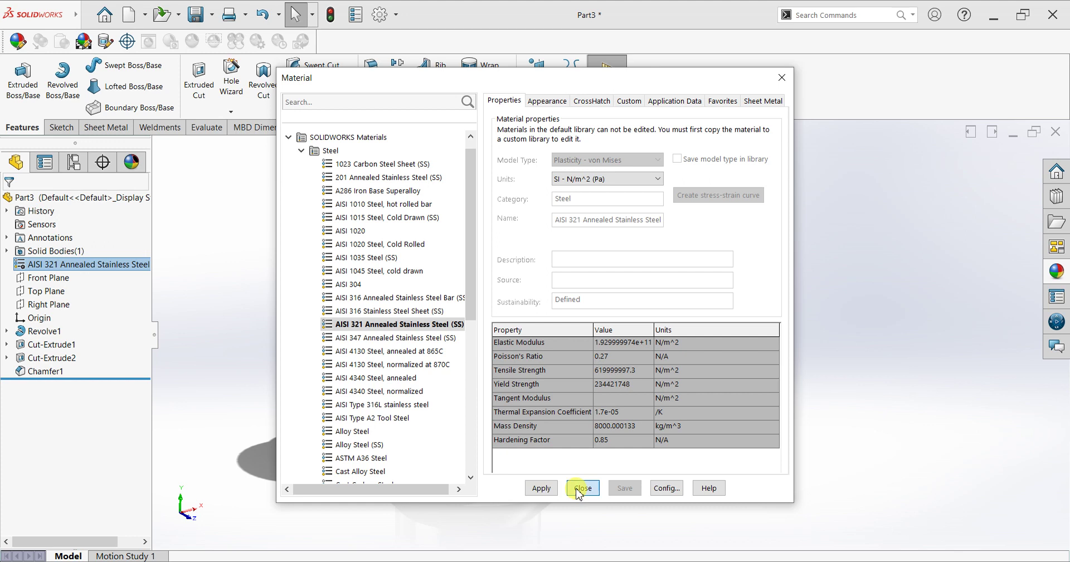
pyautogui.click(579, 488)
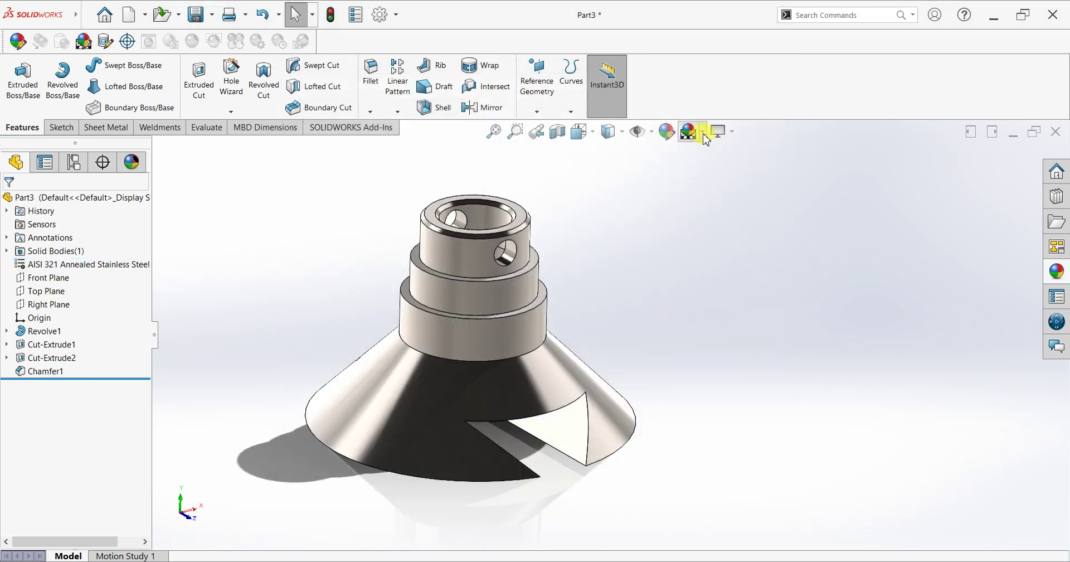
# Step: Set the scene background to Plain White
pyautogui.click(718, 131)
pyautogui.click(707, 160)
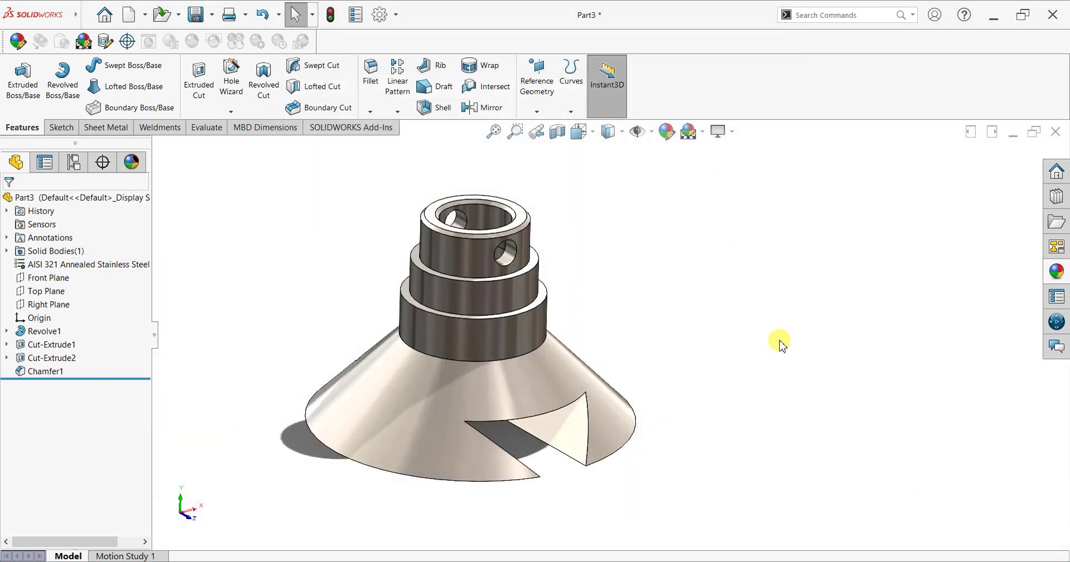
pyautogui.scroll(-2, 779, 342)
pyautogui.scroll(1, 779, 342)
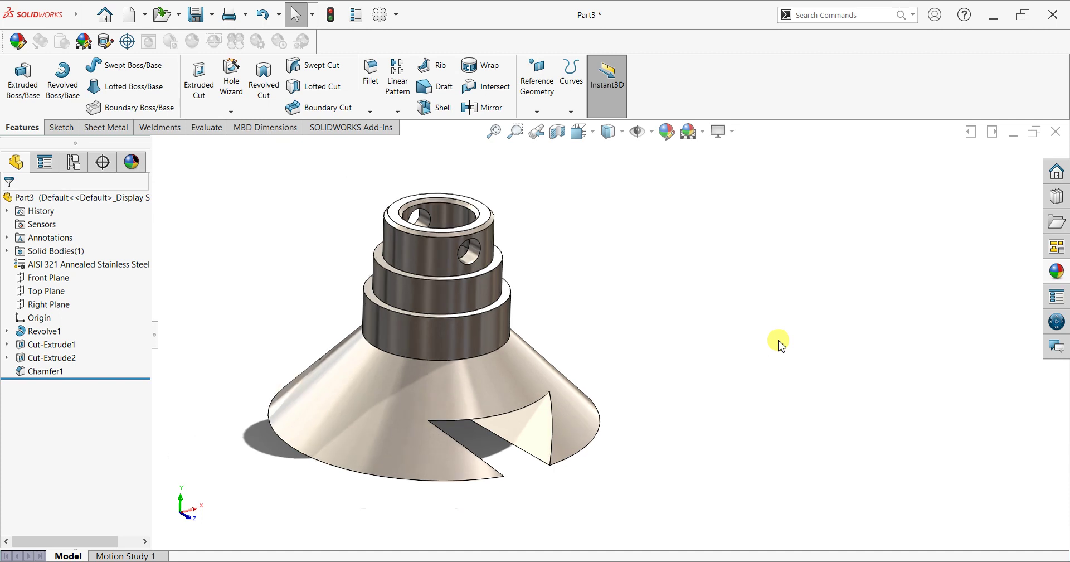
pyautogui.scroll(-1, 779, 343)
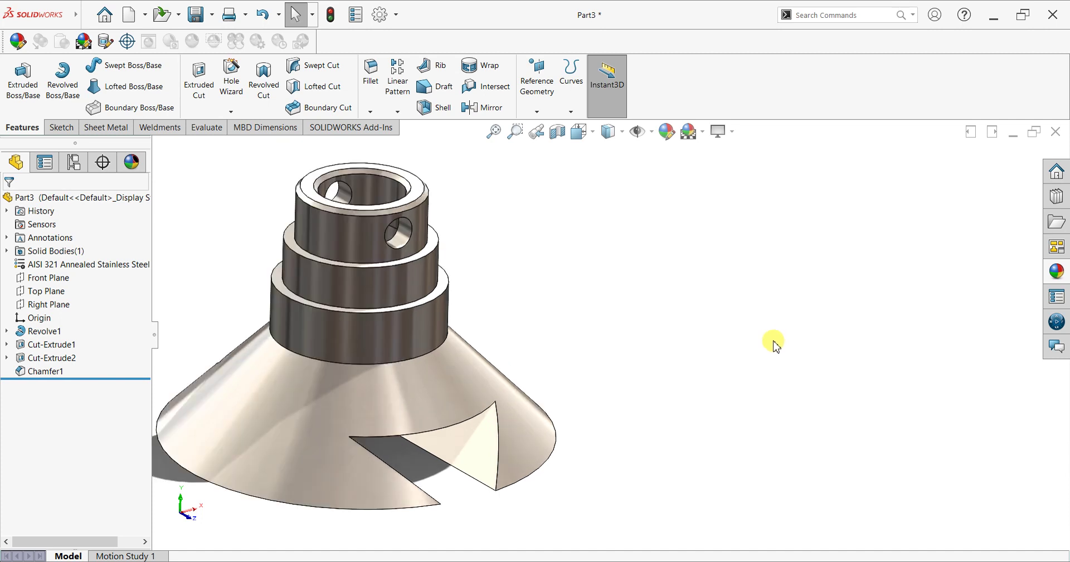
pyautogui.scroll(1, 773, 343)
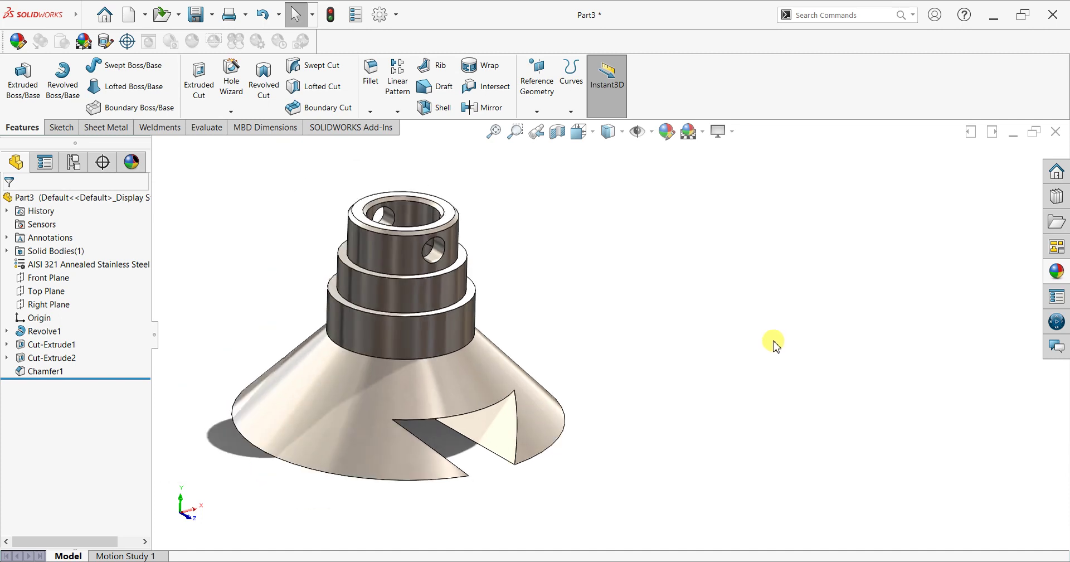